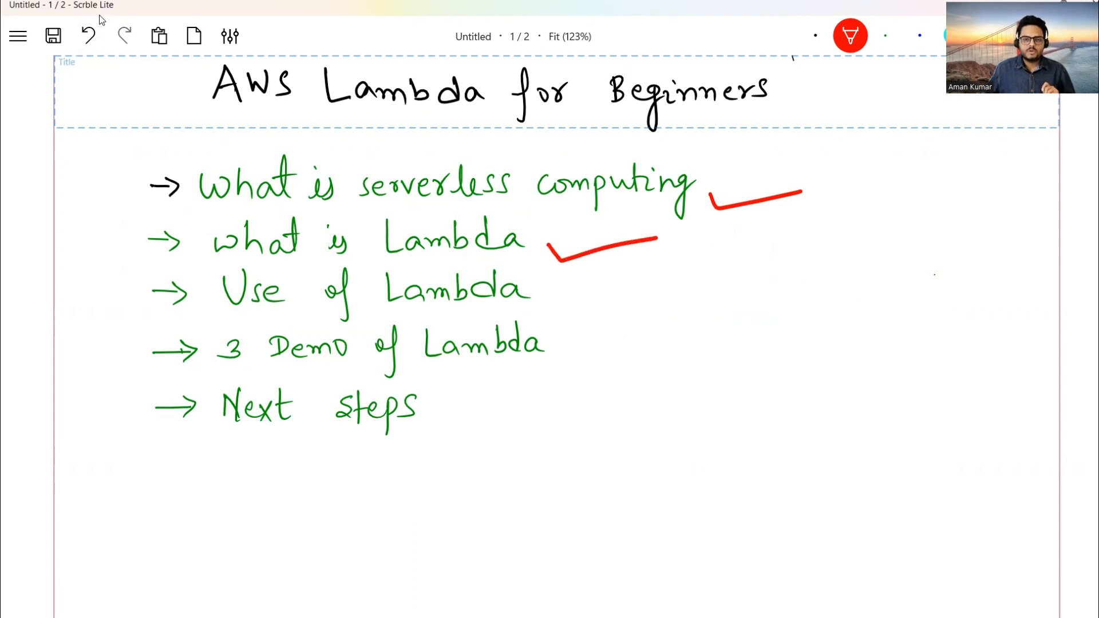
# Tick 'Use of Lambda' in red and fan three arrows out from '3 Demo of Lambda'.
pyautogui.moveTo(548, 280); pyautogui.dragTo(648, 277)
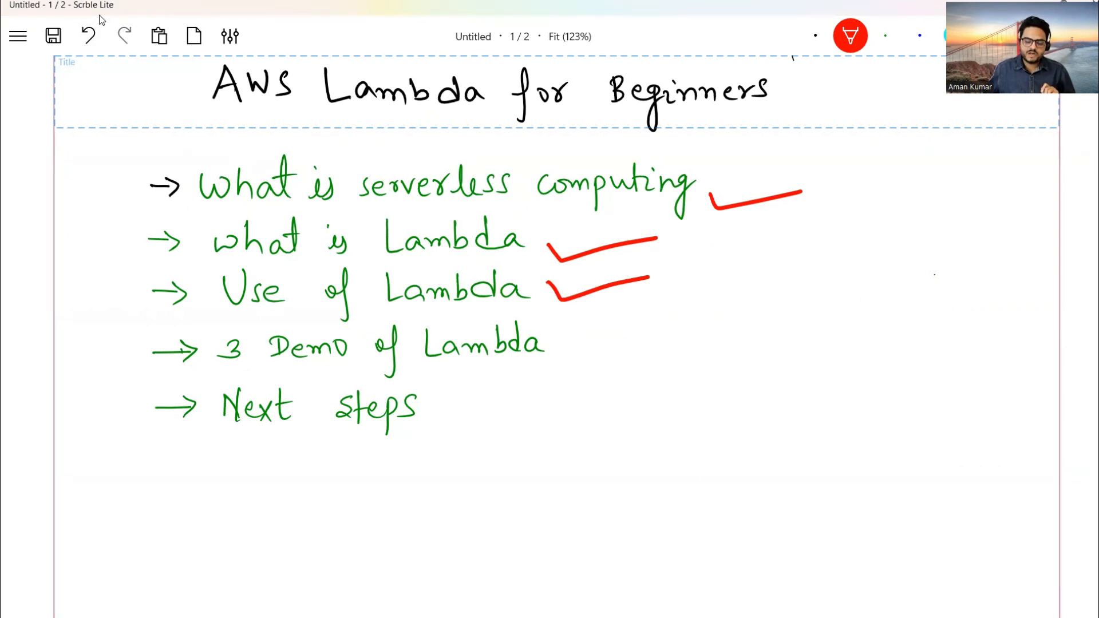
pyautogui.moveTo(549, 361); pyautogui.dragTo(691, 296)
pyautogui.moveTo(550, 361); pyautogui.dragTo(736, 348)
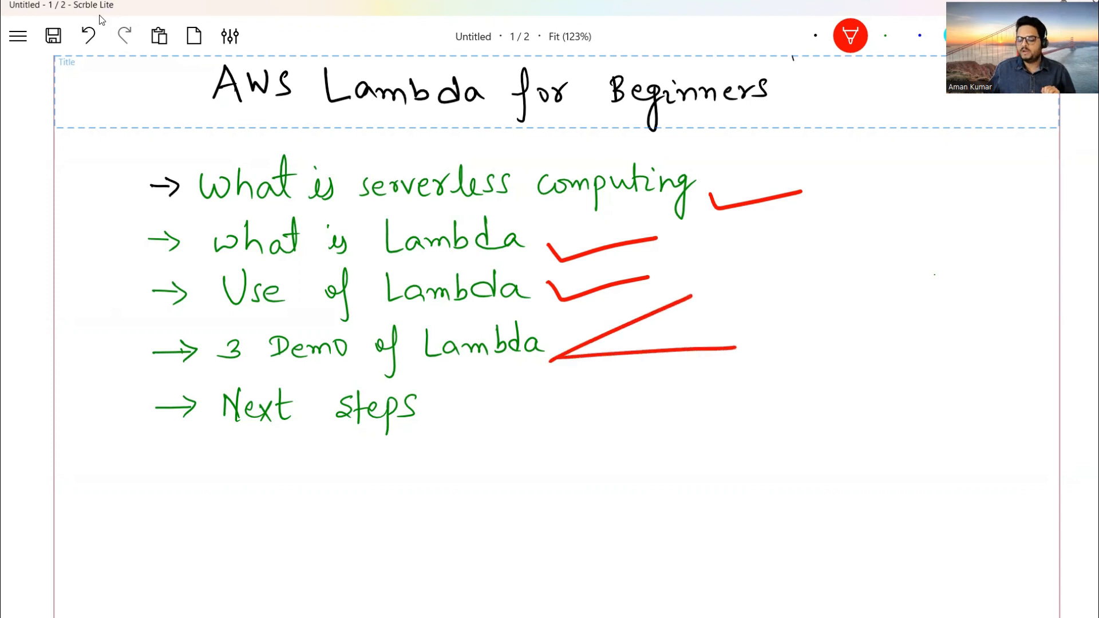
pyautogui.moveTo(549, 361); pyautogui.dragTo(731, 427)
# Label the three arrows with circled 1, 2 and 3, and tick 'Next steps'.
pyautogui.moveTo(727, 284)
pyautogui.mouseDown()
pyautogui.moveTo(735, 319)
pyautogui.moveTo(746, 275)
pyautogui.mouseUp()
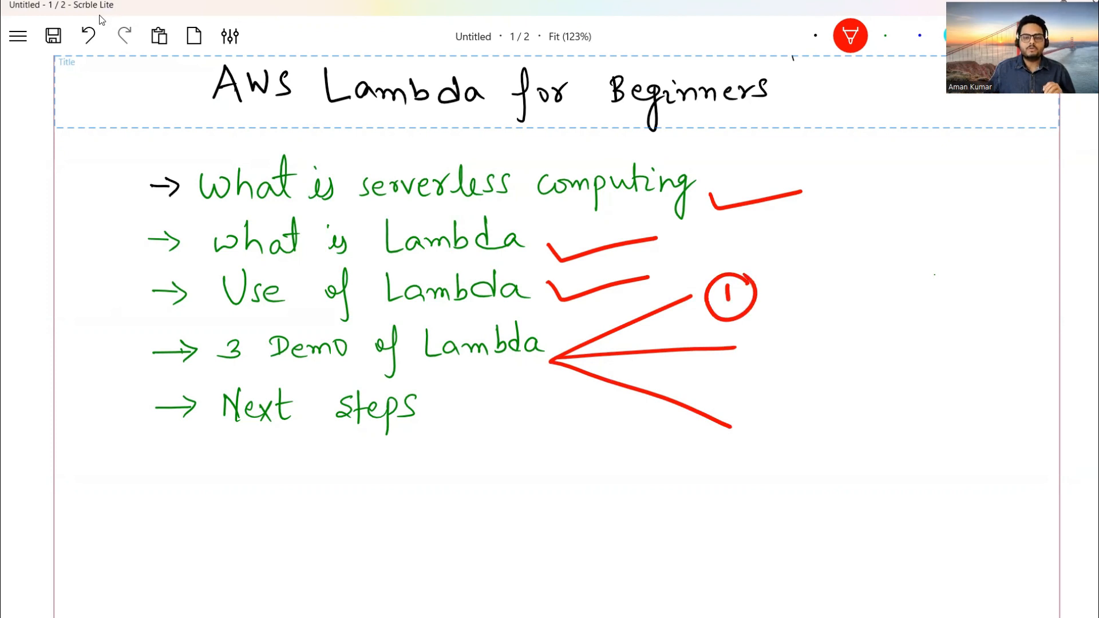
pyautogui.moveTo(755, 338)
pyautogui.mouseDown()
pyautogui.moveTo(757, 353)
pyautogui.moveTo(777, 359)
pyautogui.moveTo(734, 362)
pyautogui.moveTo(799, 341)
pyautogui.mouseUp()
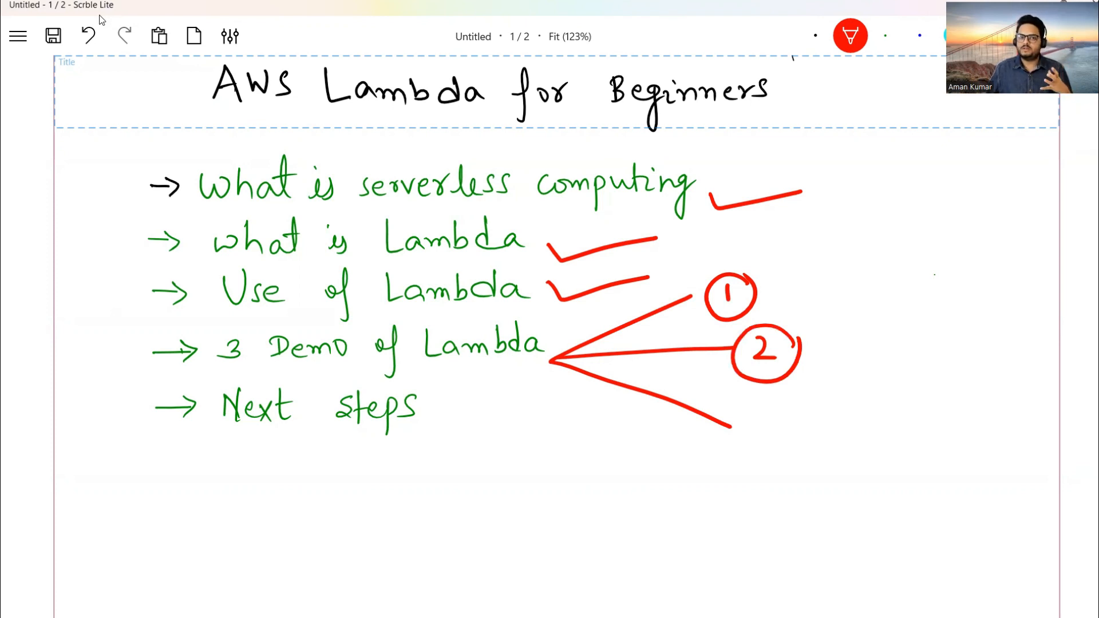
pyautogui.moveTo(750, 409)
pyautogui.mouseDown()
pyautogui.moveTo(765, 421)
pyautogui.moveTo(751, 432)
pyautogui.mouseUp()
pyautogui.moveTo(789, 420)
pyautogui.mouseDown()
pyautogui.moveTo(784, 408)
pyautogui.moveTo(729, 441)
pyautogui.moveTo(792, 416)
pyautogui.mouseUp()
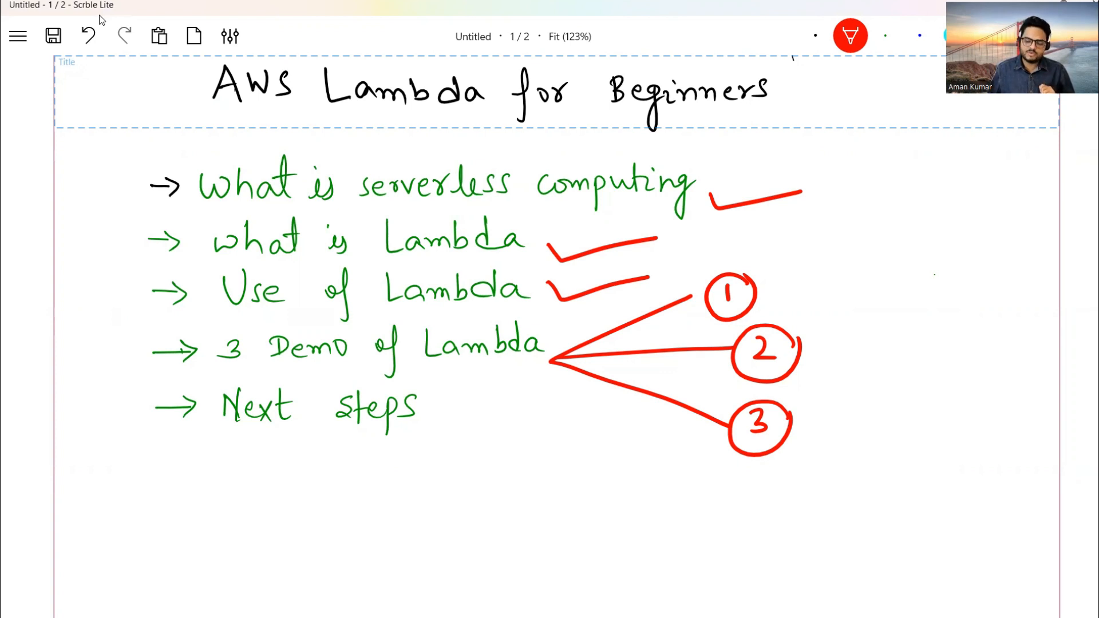
pyautogui.moveTo(421, 428)
pyautogui.mouseDown()
pyautogui.moveTo(527, 409)
pyautogui.moveTo(475, 450)
pyautogui.moveTo(570, 428)
pyautogui.mouseUp()
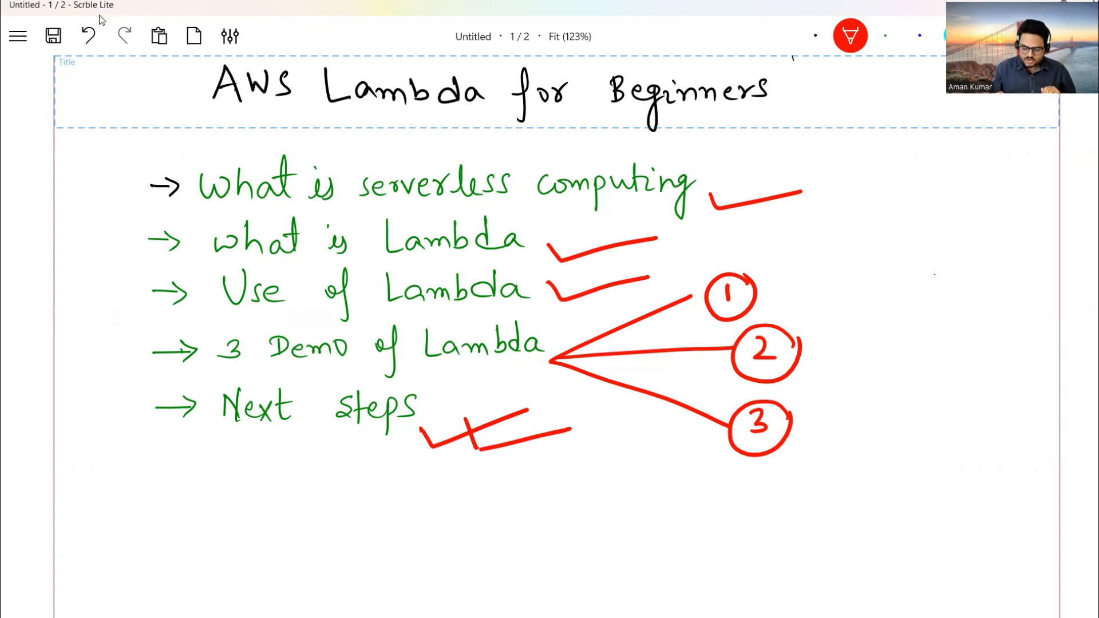
pyautogui.scroll(-6, 102, 20)
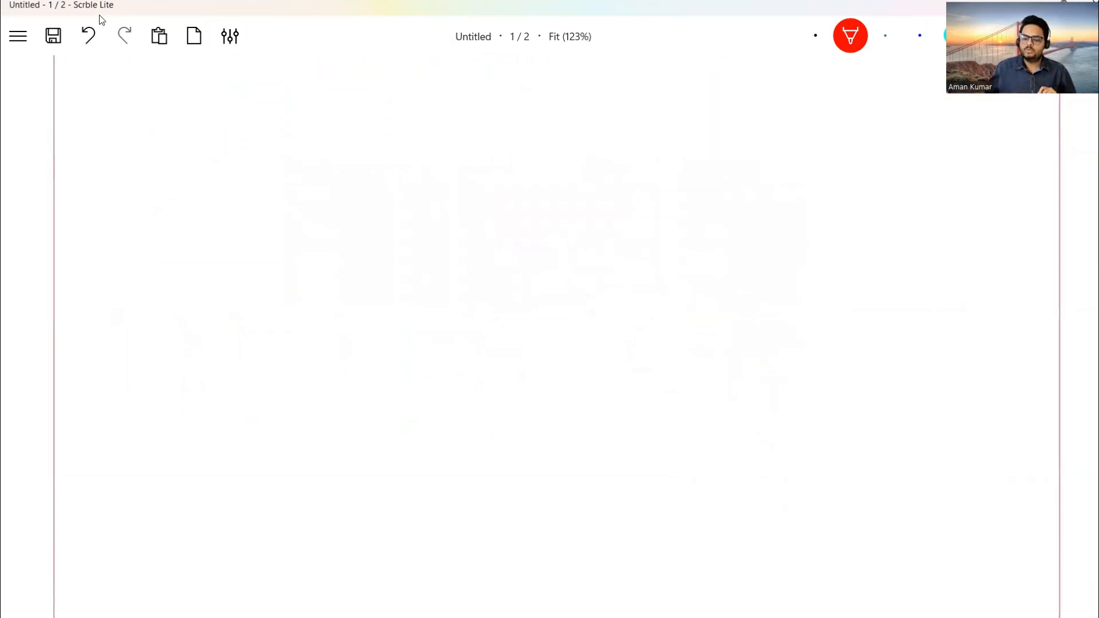
# Write 'NO SERVER' in blue ink on the blank area below the agenda.
pyautogui.press('4')
pyautogui.moveTo(295, 143)
pyautogui.mouseDown()
pyautogui.moveTo(288, 173)
pyautogui.moveTo(308, 169)
pyautogui.mouseUp()
pyautogui.moveTo(316, 133); pyautogui.dragTo(308, 168)
pyautogui.moveTo(323, 143)
pyautogui.mouseDown()
pyautogui.moveTo(321, 152)
pyautogui.moveTo(322, 143)
pyautogui.mouseUp()
pyautogui.moveTo(397, 144)
pyautogui.mouseDown()
pyautogui.moveTo(378, 168)
pyautogui.moveTo(424, 166)
pyautogui.moveTo(426, 138)
pyautogui.mouseUp()
pyautogui.moveTo(406, 153)
pyautogui.mouseDown()
pyautogui.moveTo(421, 151)
pyautogui.moveTo(423, 167)
pyautogui.mouseUp()
pyautogui.moveTo(427, 143); pyautogui.dragTo(445, 172)
pyautogui.moveTo(448, 144)
pyautogui.mouseDown()
pyautogui.moveTo(458, 170)
pyautogui.moveTo(473, 138)
pyautogui.moveTo(475, 171)
pyautogui.mouseUp()
pyautogui.moveTo(477, 144)
pyautogui.mouseDown()
pyautogui.moveTo(492, 139)
pyautogui.moveTo(493, 153)
pyautogui.mouseUp()
pyautogui.moveTo(503, 142)
pyautogui.mouseDown()
pyautogui.moveTo(502, 168)
pyautogui.moveTo(526, 175)
pyautogui.mouseUp()
# Cross out the S of SERVER in red.
pyautogui.click(850, 35)
pyautogui.moveTo(440, 101); pyautogui.dragTo(341, 210)
pyautogui.moveTo(361, 98); pyautogui.dragTo(416, 215)
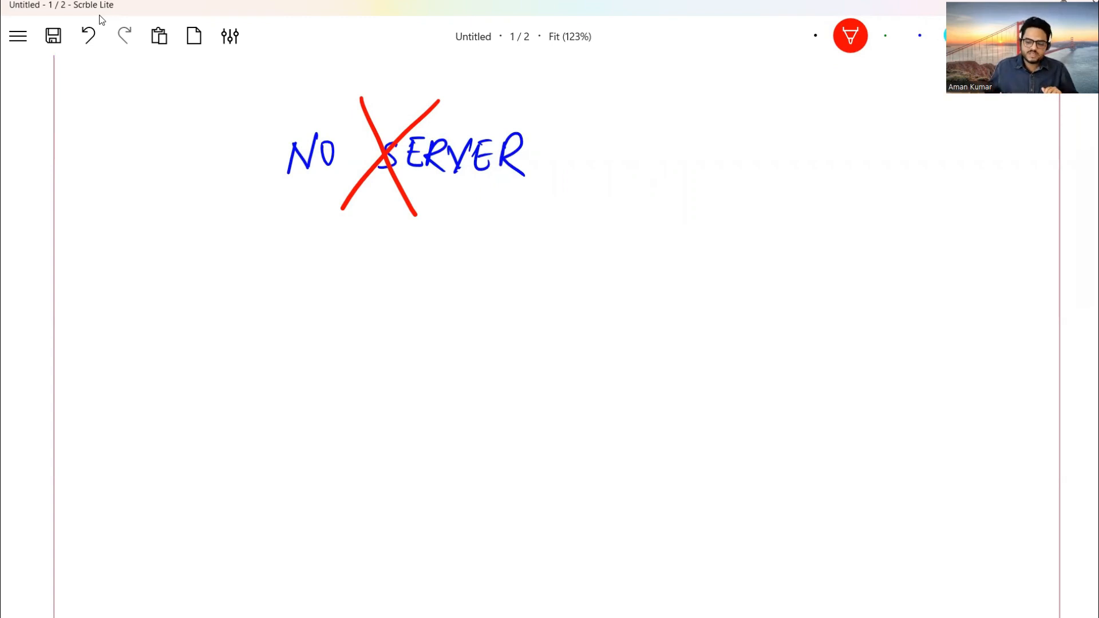
# Write 'aman.py' in black ink beneath NO SERVER.
pyautogui.press('1')
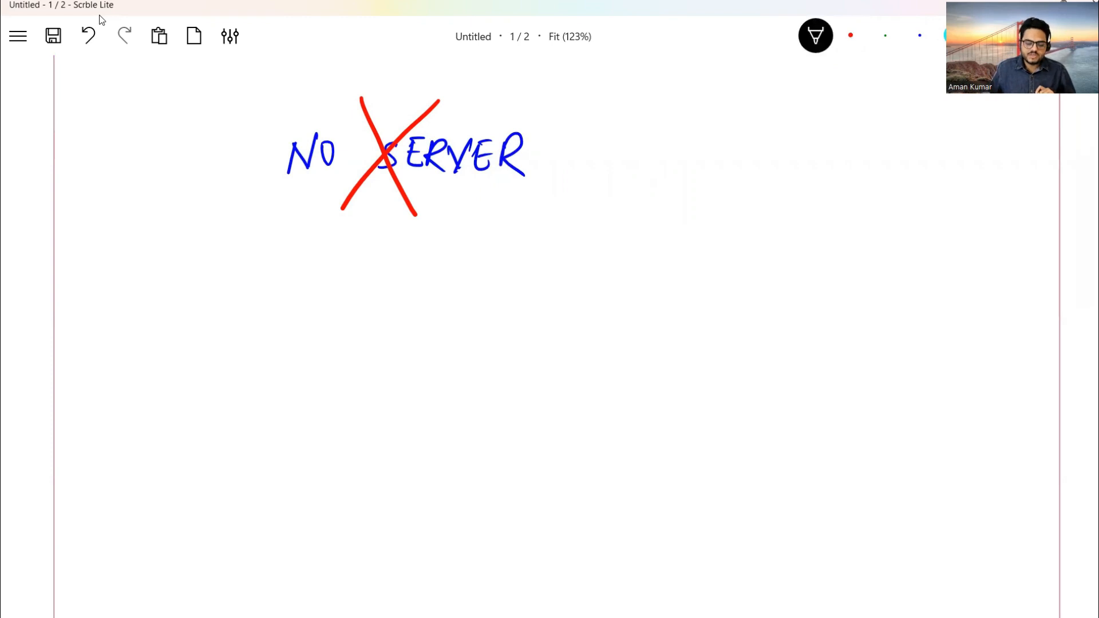
pyautogui.moveTo(276, 311)
pyautogui.mouseDown()
pyautogui.moveTo(279, 329)
pyautogui.moveTo(386, 327)
pyautogui.mouseUp()
pyautogui.moveTo(391, 309)
pyautogui.mouseDown()
pyautogui.moveTo(405, 303)
pyautogui.moveTo(407, 318)
pyautogui.mouseUp()
pyautogui.moveTo(403, 305)
pyautogui.mouseDown()
pyautogui.moveTo(419, 346)
pyautogui.moveTo(400, 361)
pyautogui.moveTo(407, 311)
pyautogui.mouseUp()
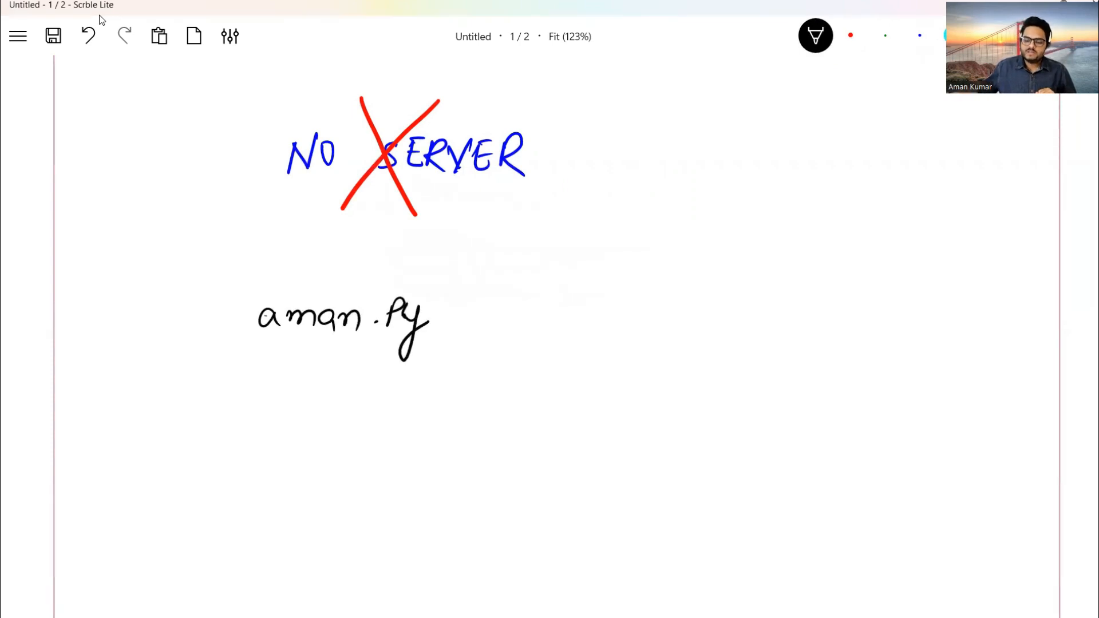
pyautogui.click(920, 36)
# Circle aman.py in blue and draw a line from it to a handwritten 'Ec2'.
pyautogui.moveTo(470, 301)
pyautogui.mouseDown()
pyautogui.moveTo(454, 285)
pyautogui.moveTo(270, 257)
pyautogui.moveTo(276, 373)
pyautogui.moveTo(424, 385)
pyautogui.moveTo(472, 298)
pyautogui.mouseUp()
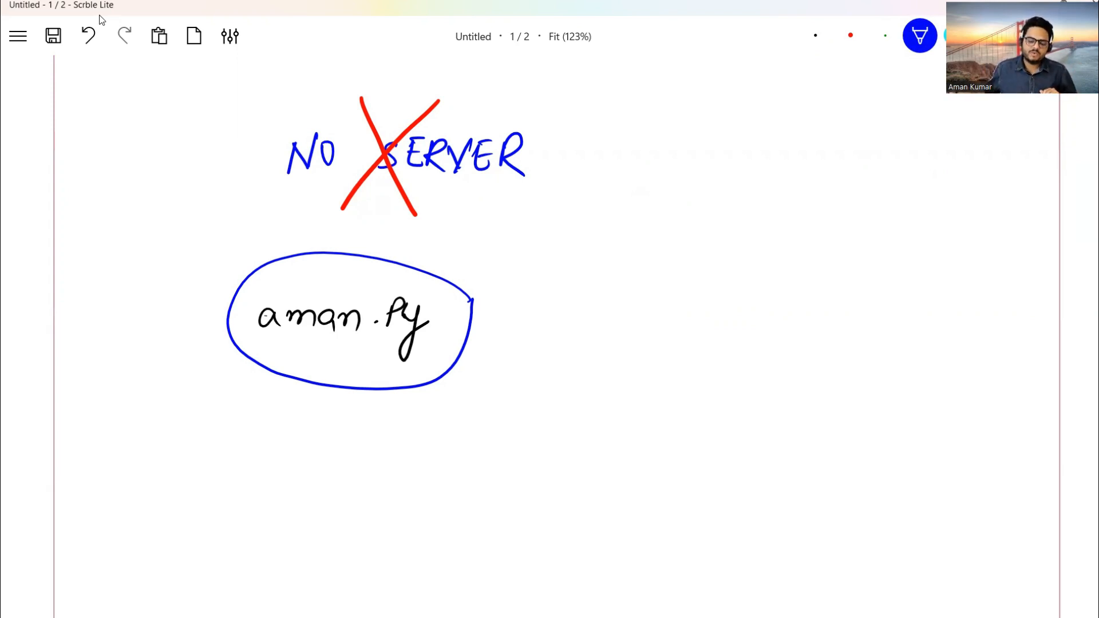
pyautogui.moveTo(469, 314)
pyautogui.mouseDown()
pyautogui.moveTo(596, 284)
pyautogui.moveTo(620, 298)
pyautogui.moveTo(621, 270)
pyautogui.mouseUp()
pyautogui.moveTo(591, 286); pyautogui.dragTo(640, 296)
pyautogui.moveTo(644, 281); pyautogui.dragTo(677, 299)
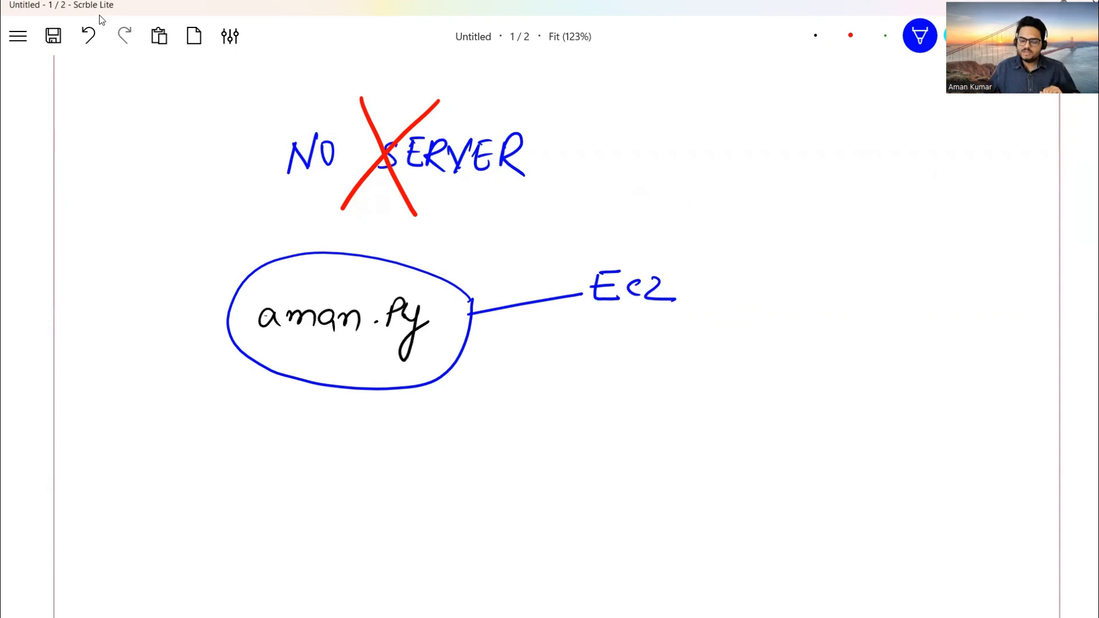
# Branch Ec2 into three lines labelled RAM, CPU and OS.
pyautogui.moveTo(675, 282)
pyautogui.mouseDown()
pyautogui.moveTo(729, 263)
pyautogui.moveTo(777, 272)
pyautogui.moveTo(776, 259)
pyautogui.mouseUp()
pyautogui.moveTo(782, 266)
pyautogui.mouseDown()
pyautogui.moveTo(795, 245)
pyautogui.moveTo(807, 269)
pyautogui.mouseUp()
pyautogui.moveTo(676, 283)
pyautogui.mouseDown()
pyautogui.moveTo(769, 302)
pyautogui.moveTo(778, 318)
pyautogui.mouseUp()
pyautogui.moveTo(793, 300)
pyautogui.mouseDown()
pyautogui.moveTo(793, 331)
pyautogui.moveTo(796, 315)
pyautogui.mouseUp()
pyautogui.moveTo(814, 299)
pyautogui.mouseDown()
pyautogui.moveTo(825, 321)
pyautogui.moveTo(835, 297)
pyautogui.mouseUp()
pyautogui.moveTo(678, 284); pyautogui.dragTo(737, 356)
pyautogui.moveTo(751, 333); pyautogui.dragTo(754, 358)
pyautogui.moveTo(781, 338); pyautogui.dragTo(771, 361)
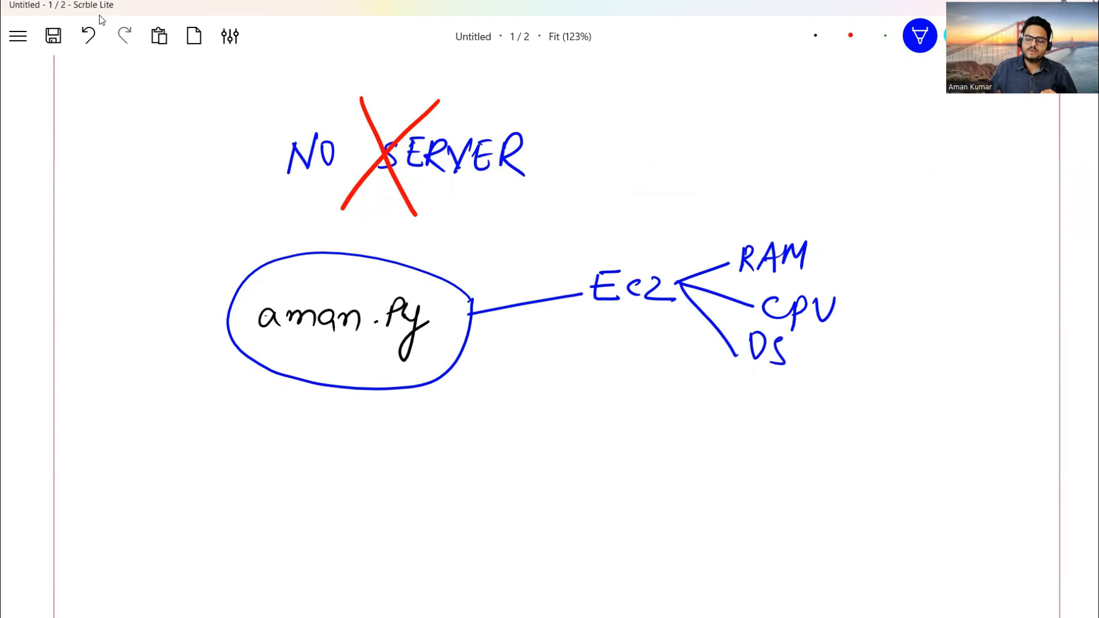
# Group RAM, CPU and OS together with a black bracket.
pyautogui.click(815, 36)
pyautogui.moveTo(806, 234)
pyautogui.mouseDown()
pyautogui.moveTo(862, 238)
pyautogui.moveTo(871, 380)
pyautogui.moveTo(818, 380)
pyautogui.mouseUp()
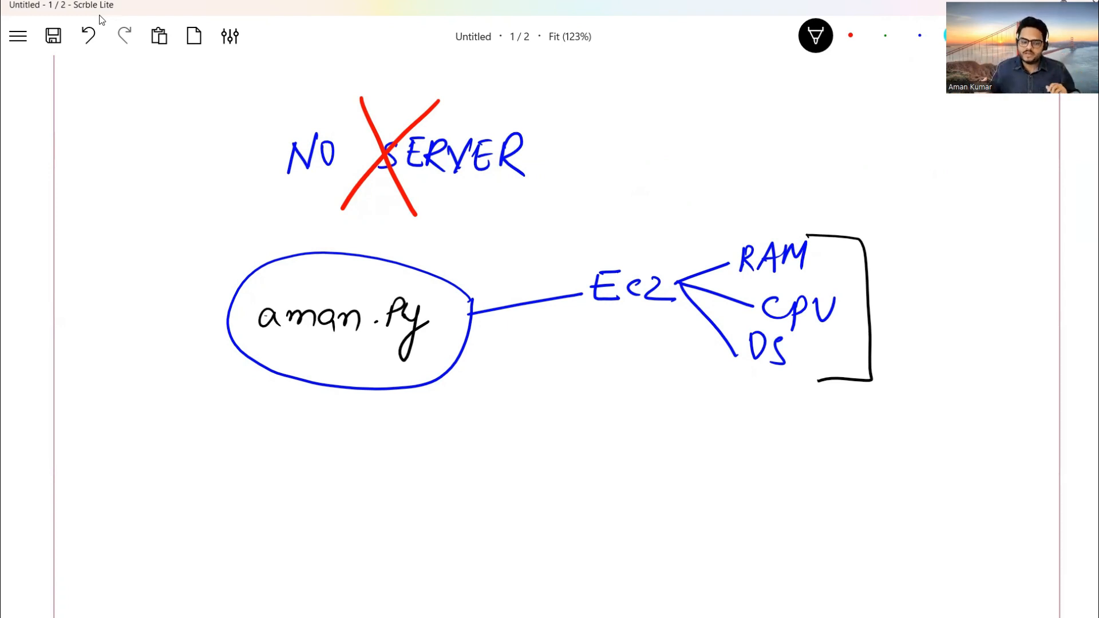
pyautogui.press('2')
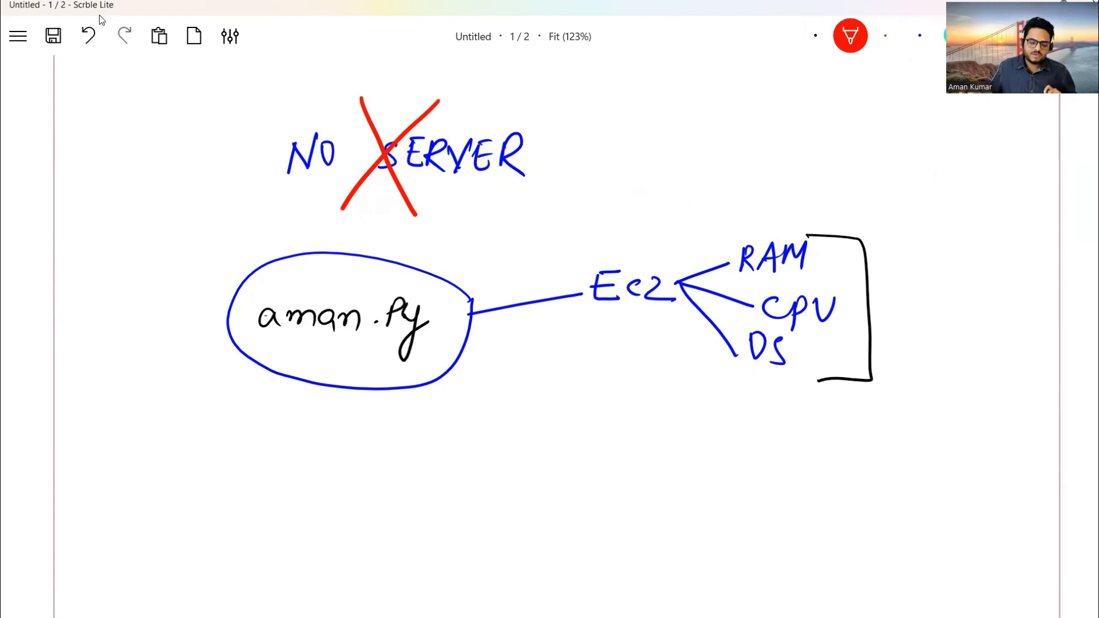
# Underline aman, circle RAM, CPU and OS, and tick beside the aman.py ellipse, all in red.
pyautogui.moveTo(277, 348); pyautogui.dragTo(376, 355)
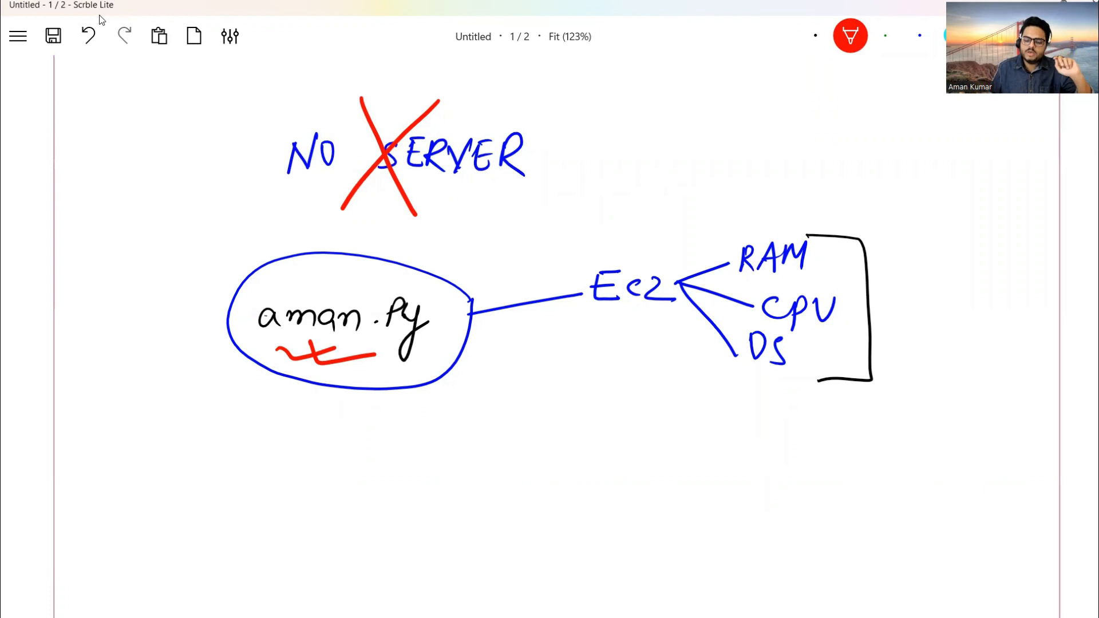
pyautogui.moveTo(747, 219)
pyautogui.mouseDown()
pyautogui.moveTo(738, 289)
pyautogui.moveTo(827, 217)
pyautogui.moveTo(743, 220)
pyautogui.mouseUp()
pyautogui.moveTo(855, 289)
pyautogui.mouseDown()
pyautogui.moveTo(796, 278)
pyautogui.moveTo(807, 340)
pyautogui.moveTo(865, 312)
pyautogui.moveTo(856, 292)
pyautogui.mouseUp()
pyautogui.moveTo(793, 333)
pyautogui.mouseDown()
pyautogui.moveTo(797, 346)
pyautogui.moveTo(761, 378)
pyautogui.moveTo(799, 343)
pyautogui.mouseUp()
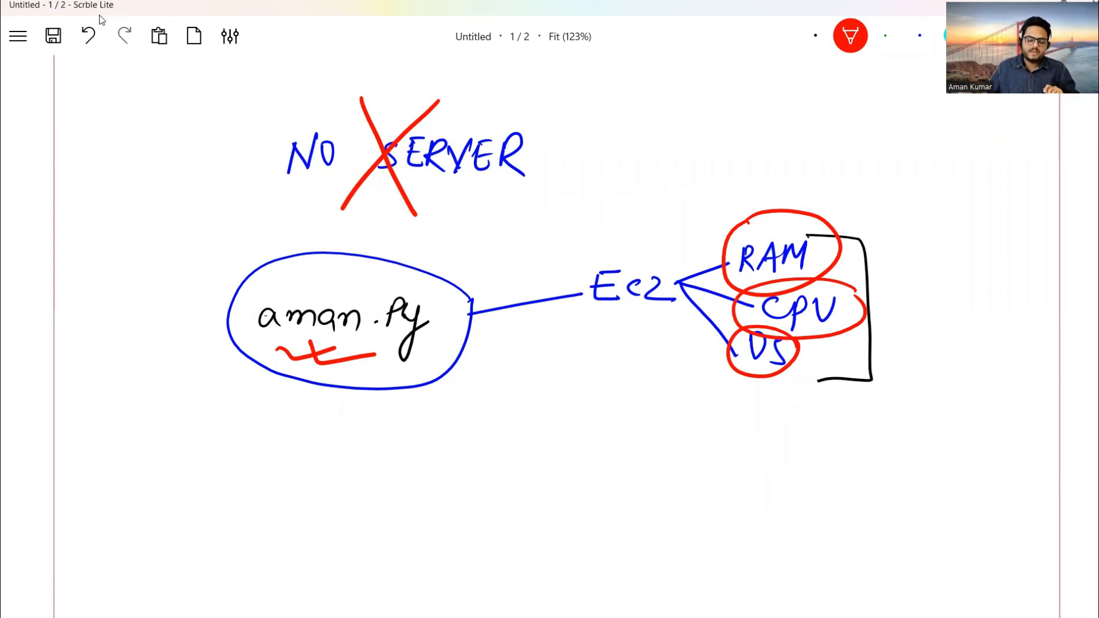
pyautogui.moveTo(122, 281); pyautogui.dragTo(229, 281)
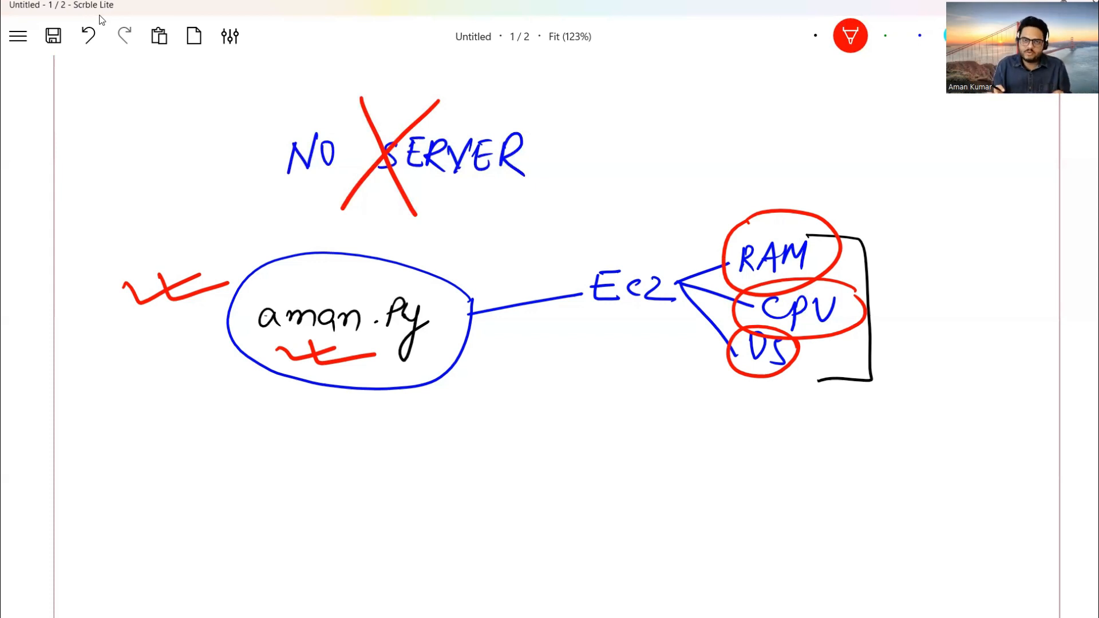
pyautogui.scroll(-7, 101, 20)
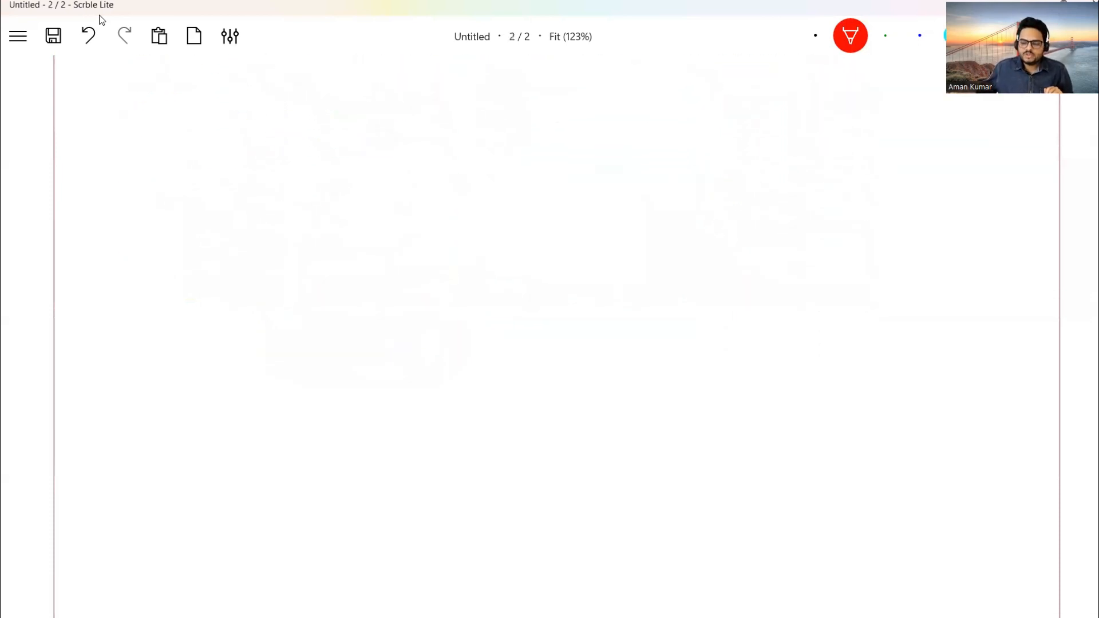
# Write 'Lambda' in blue ink at the top of page 2.
pyautogui.press('4')
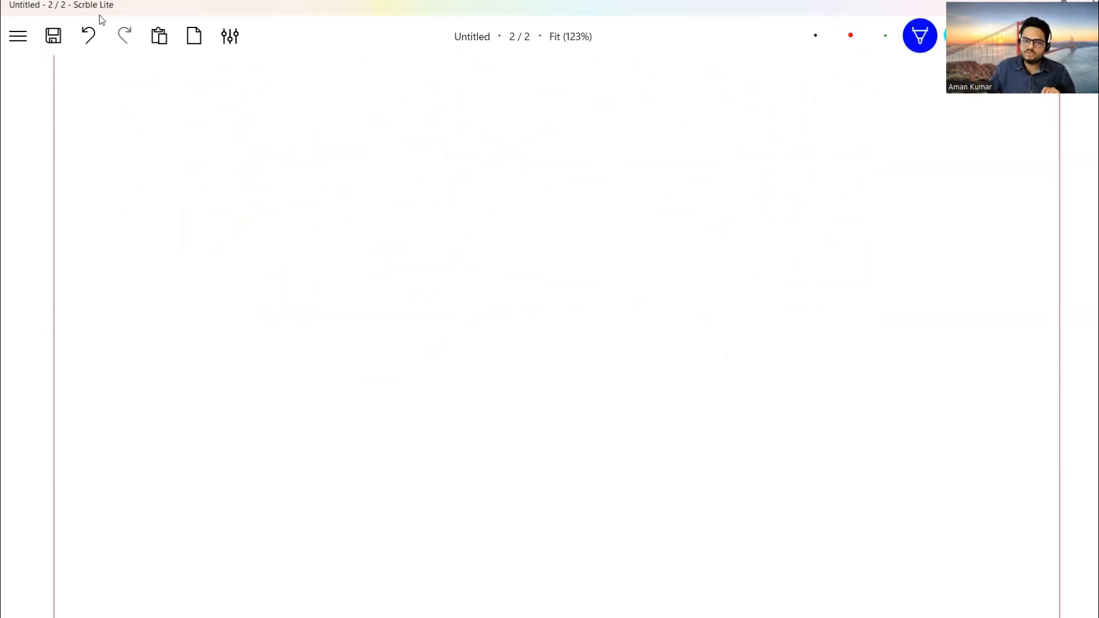
pyautogui.moveTo(251, 139)
pyautogui.mouseDown()
pyautogui.moveTo(247, 166)
pyautogui.moveTo(269, 184)
pyautogui.mouseUp()
pyautogui.moveTo(287, 173)
pyautogui.mouseDown()
pyautogui.moveTo(289, 186)
pyautogui.moveTo(305, 173)
pyautogui.moveTo(315, 187)
pyautogui.mouseUp()
pyautogui.moveTo(324, 153); pyautogui.dragTo(331, 185)
pyautogui.moveTo(348, 151); pyautogui.dragTo(347, 191)
pyautogui.moveTo(343, 171)
pyautogui.mouseDown()
pyautogui.moveTo(341, 189)
pyautogui.moveTo(380, 184)
pyautogui.mouseUp()
# Write 'Fargate' below Lambda and draw an arrow pointing right from Lambda.
pyautogui.moveTo(251, 209)
pyautogui.mouseDown()
pyautogui.moveTo(241, 256)
pyautogui.moveTo(262, 209)
pyautogui.mouseUp()
pyautogui.moveTo(247, 236)
pyautogui.mouseDown()
pyautogui.moveTo(265, 230)
pyautogui.moveTo(283, 247)
pyautogui.moveTo(307, 230)
pyautogui.moveTo(315, 274)
pyautogui.moveTo(303, 288)
pyautogui.mouseUp()
pyautogui.moveTo(339, 235)
pyautogui.mouseDown()
pyautogui.moveTo(332, 247)
pyautogui.moveTo(343, 248)
pyautogui.mouseUp()
pyautogui.moveTo(343, 246)
pyautogui.mouseDown()
pyautogui.moveTo(380, 248)
pyautogui.moveTo(373, 217)
pyautogui.mouseUp()
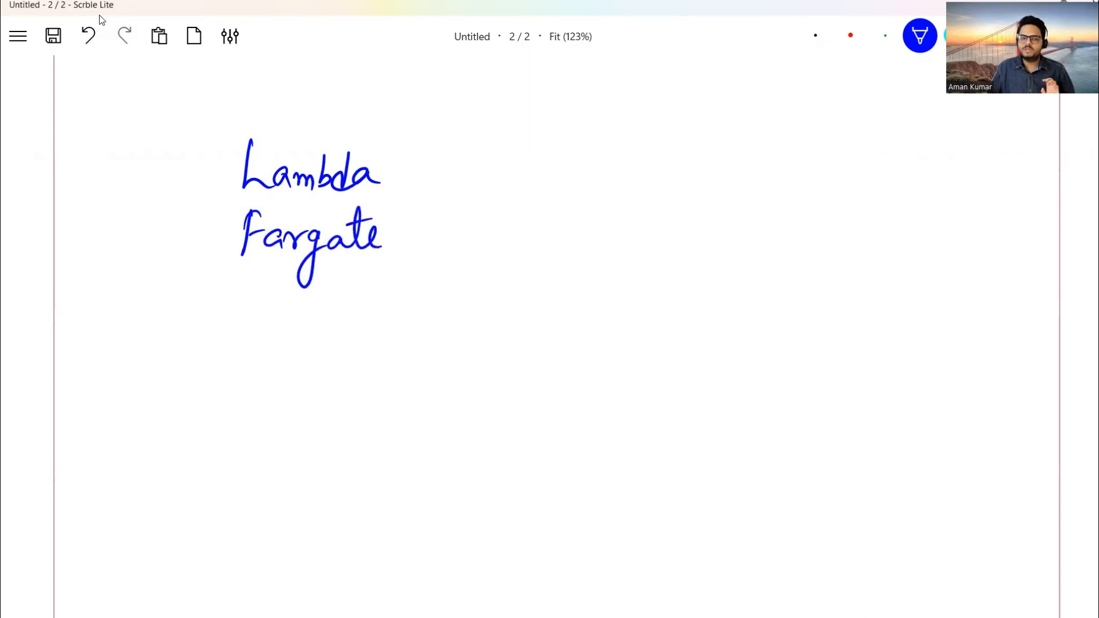
pyautogui.moveTo(405, 173)
pyautogui.mouseDown()
pyautogui.moveTo(455, 169)
pyautogui.moveTo(443, 183)
pyautogui.mouseUp()
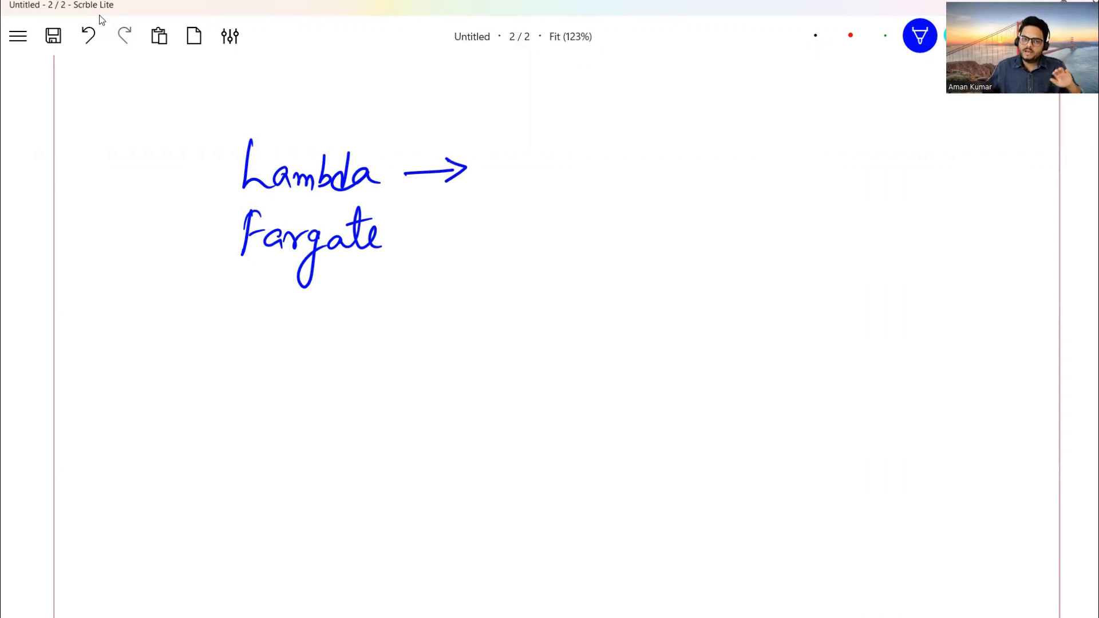
# Tick both Lambda and Fargate.
pyautogui.moveTo(170, 161)
pyautogui.mouseDown()
pyautogui.moveTo(176, 170)
pyautogui.moveTo(235, 140)
pyautogui.mouseUp()
pyautogui.moveTo(197, 148); pyautogui.dragTo(249, 152)
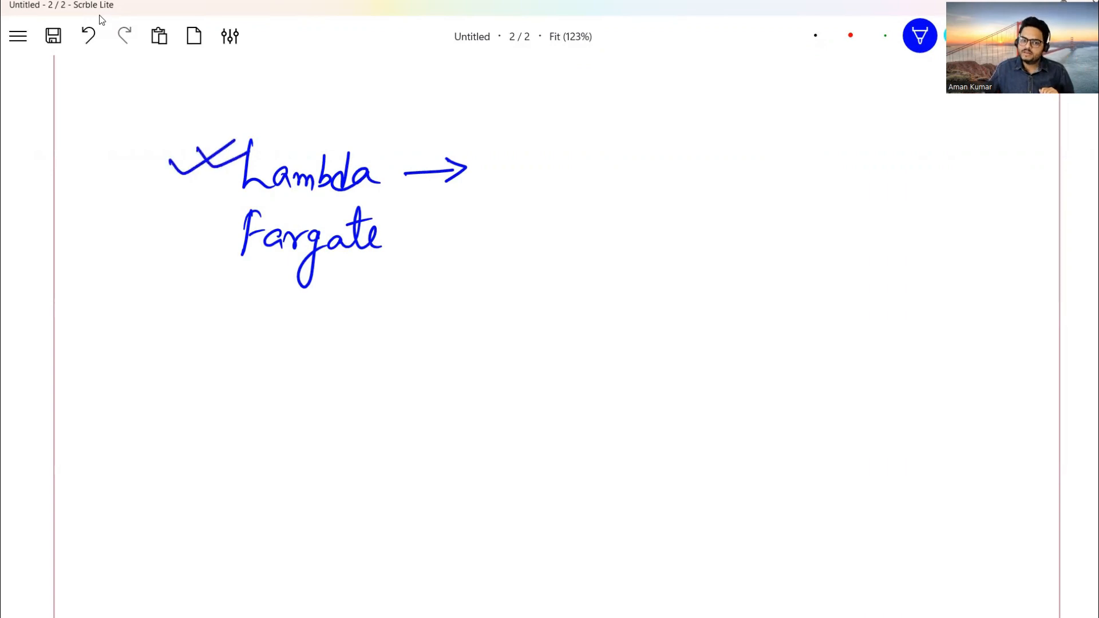
pyautogui.moveTo(167, 226)
pyautogui.mouseDown()
pyautogui.moveTo(217, 222)
pyautogui.moveTo(209, 243)
pyautogui.moveTo(241, 222)
pyautogui.mouseUp()
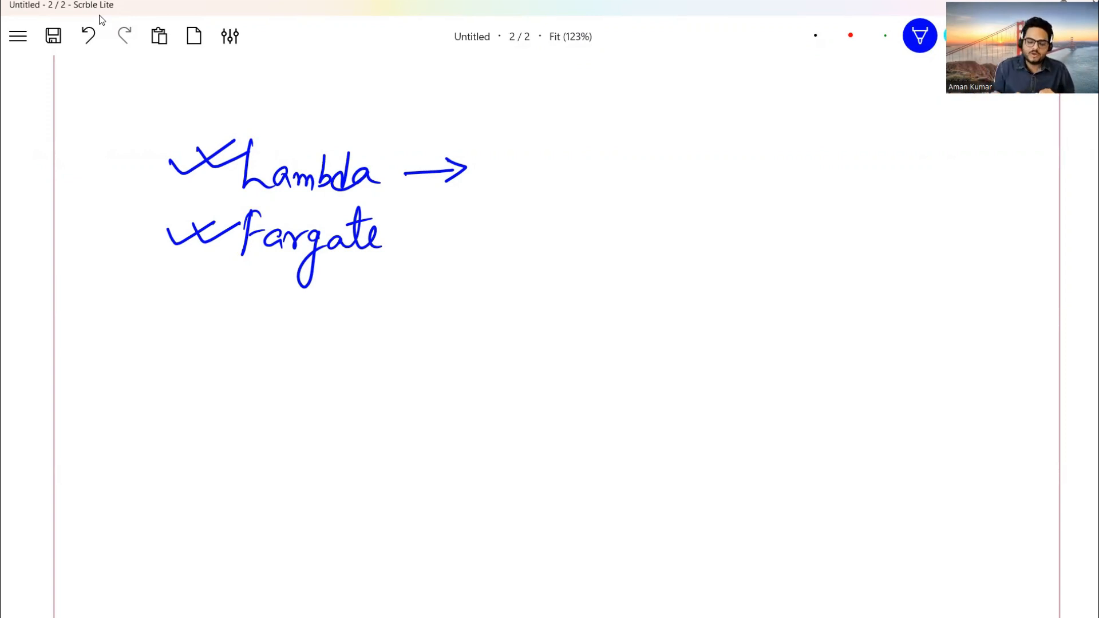
# Open the Unfold Data Science site in a new browser tab.
pyautogui.moveTo(215, 616)
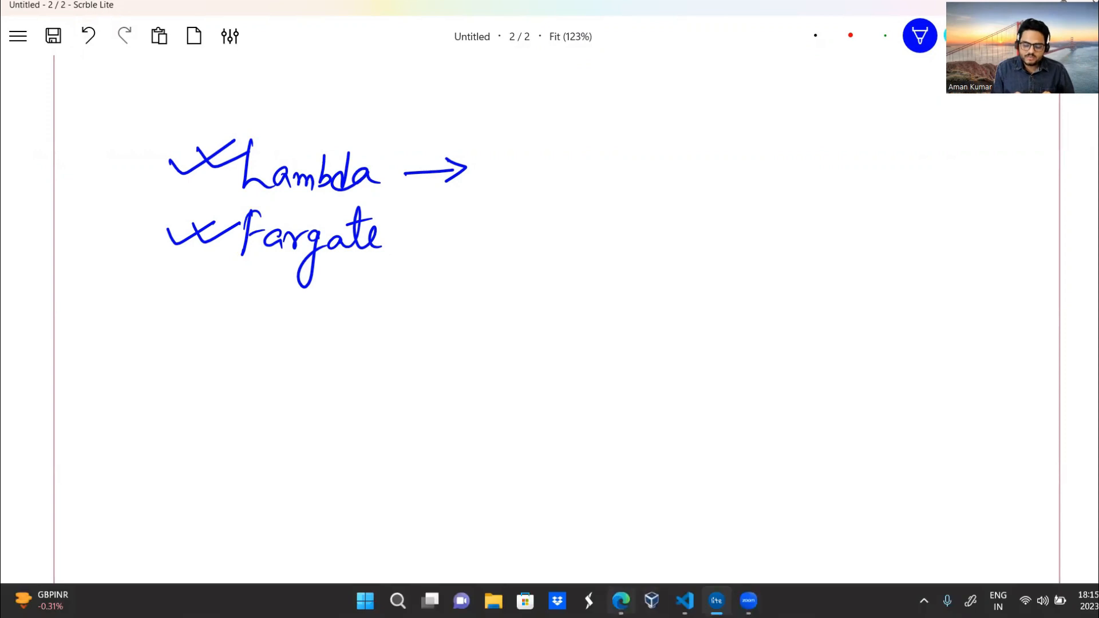
pyautogui.click(621, 600)
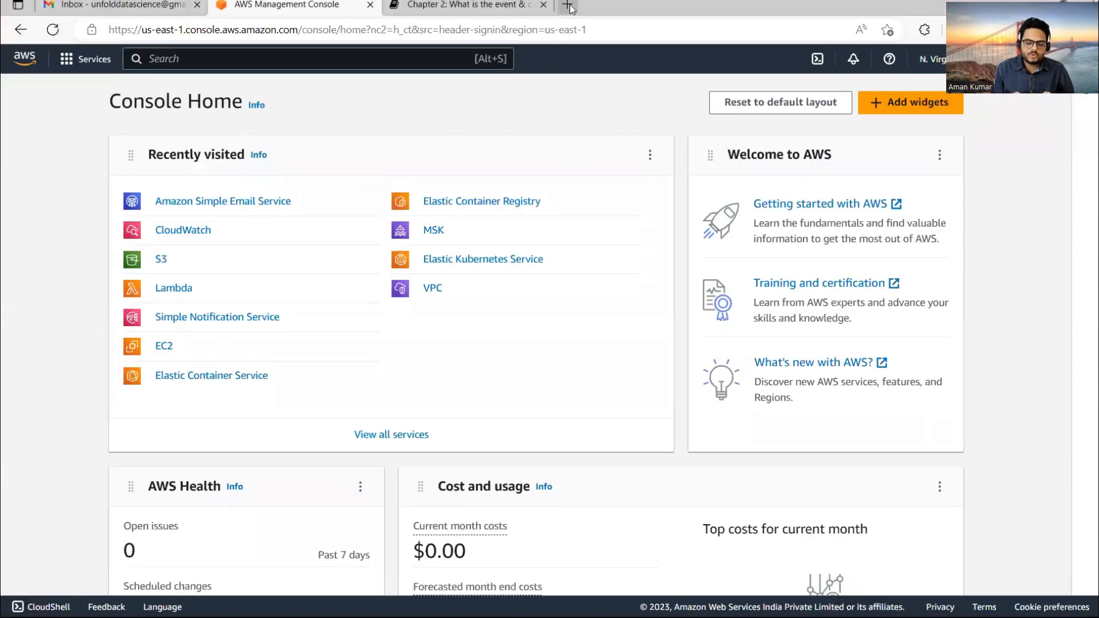
pyautogui.click(567, 5)
pyautogui.write('u')
pyautogui.press('Return')
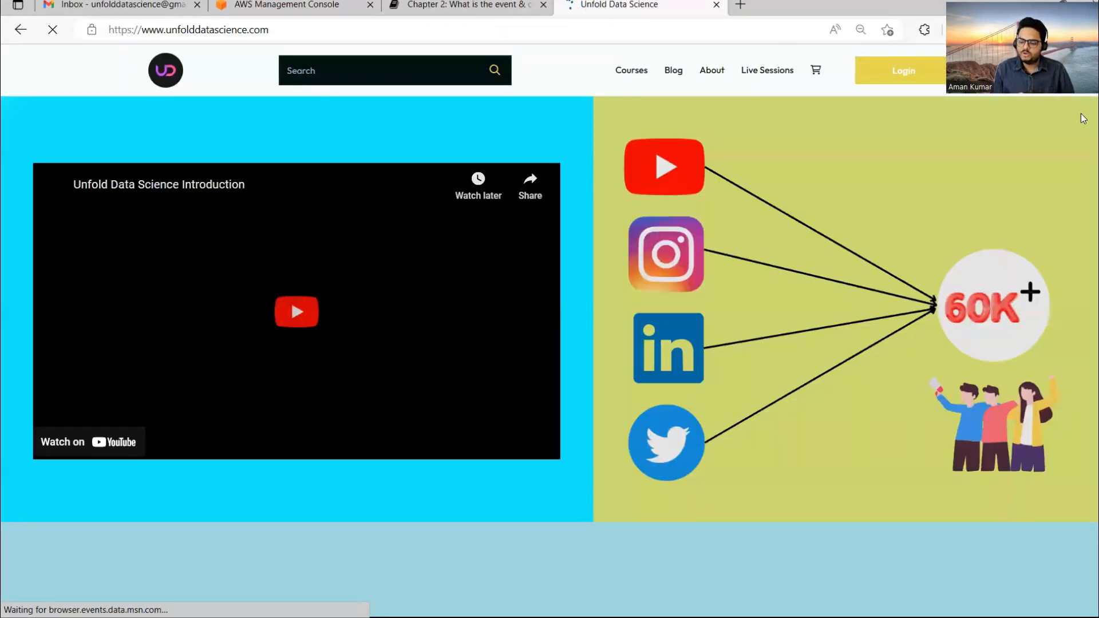
# Browse the full course list, then return to the Scrble Lite whiteboard.
pyautogui.scroll(-10, 1090, 143)
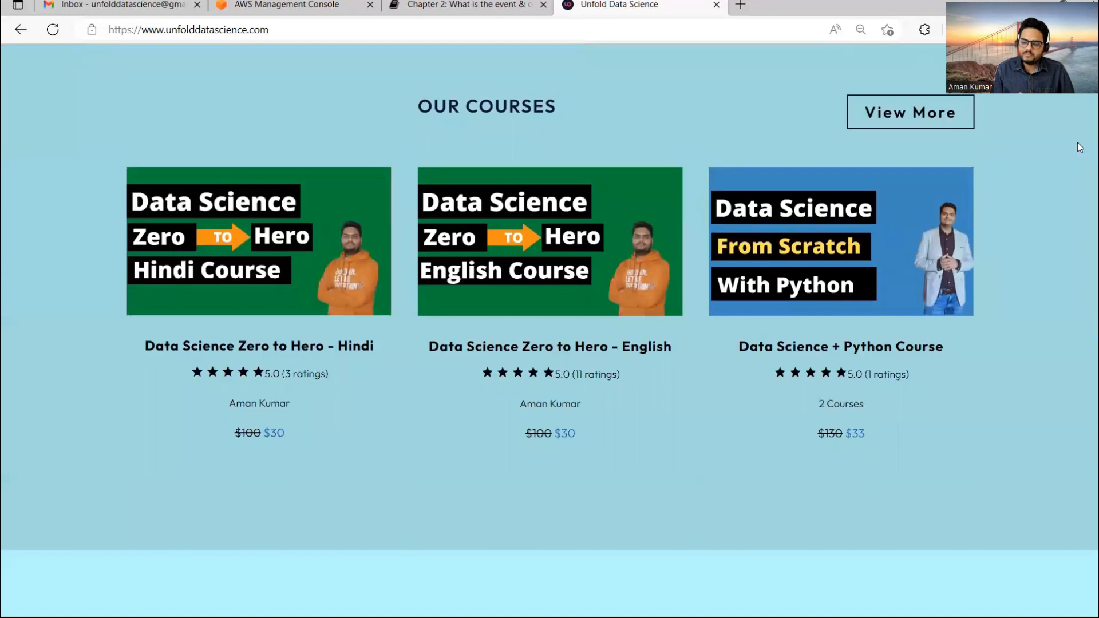
pyautogui.click(875, 113)
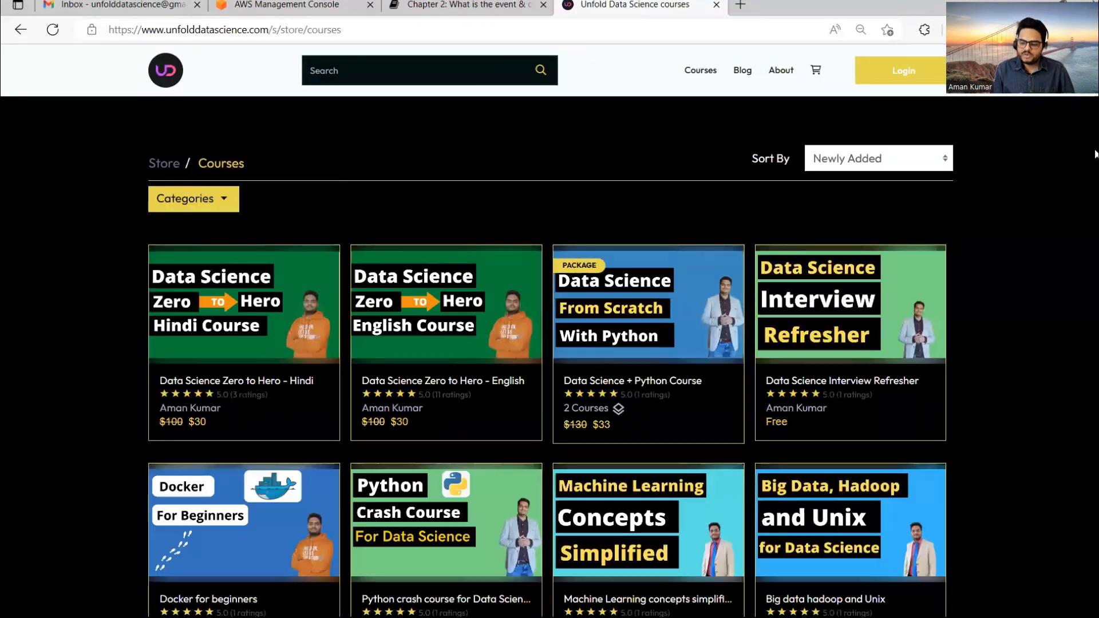
pyautogui.scroll(-5, 1094, 300)
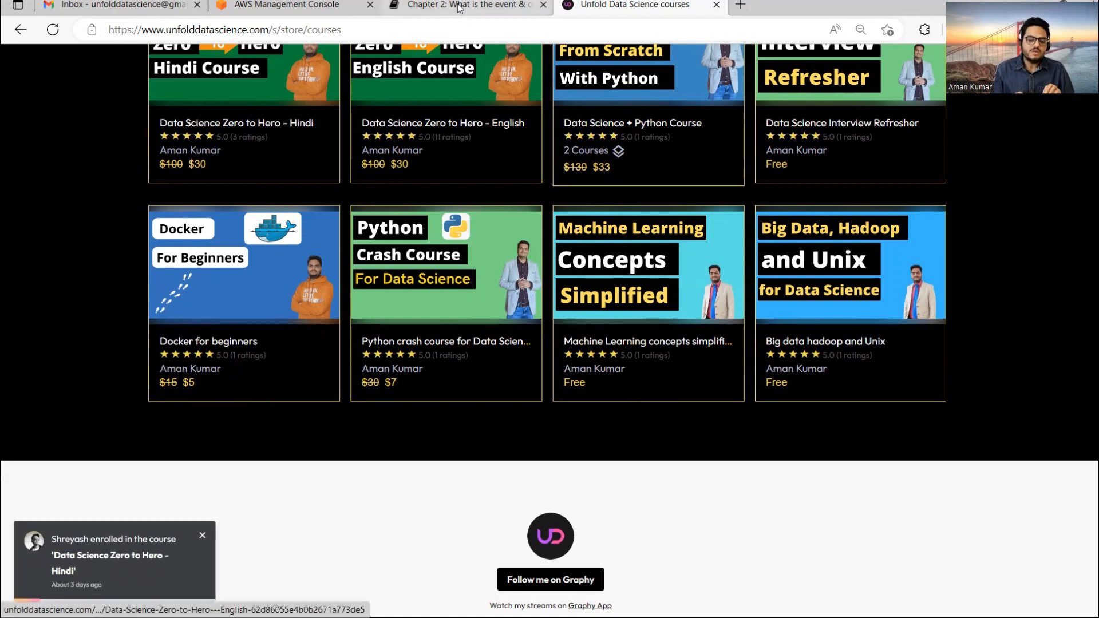
pyautogui.moveTo(748, 599)
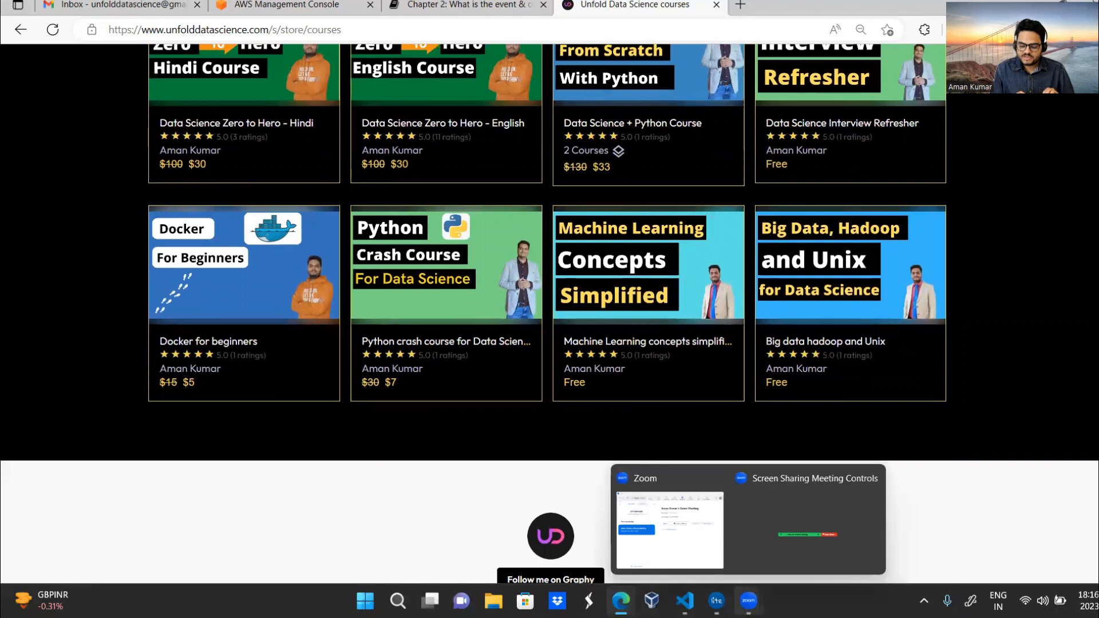
pyautogui.click(733, 530)
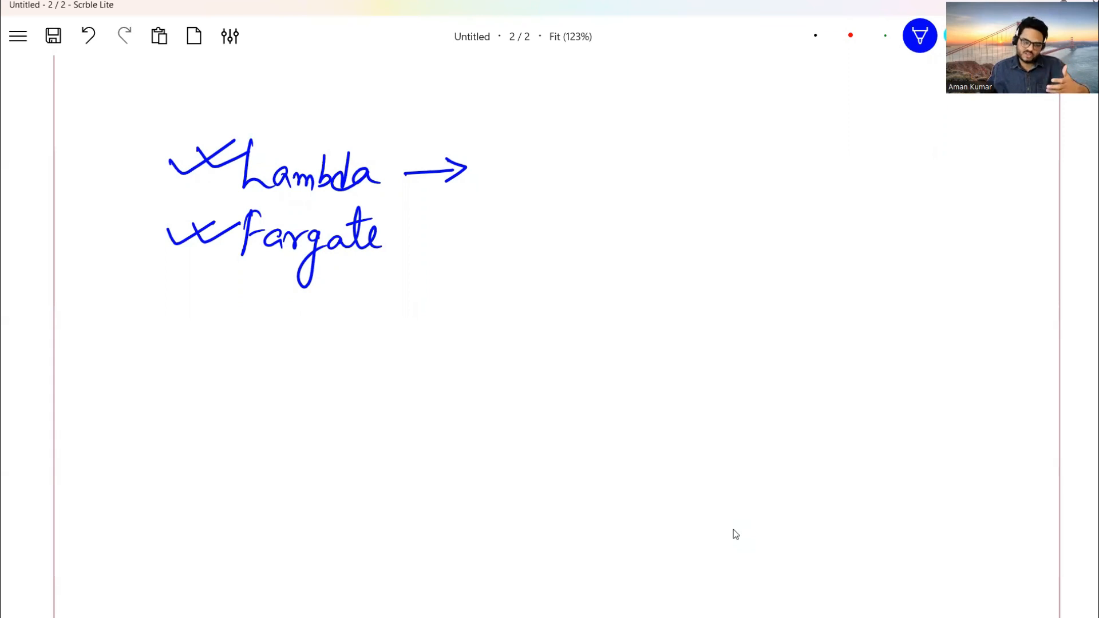
# Underline Lambda in blue and draw a red arrow curving down from it.
pyautogui.moveTo(229, 202); pyautogui.dragTo(385, 200)
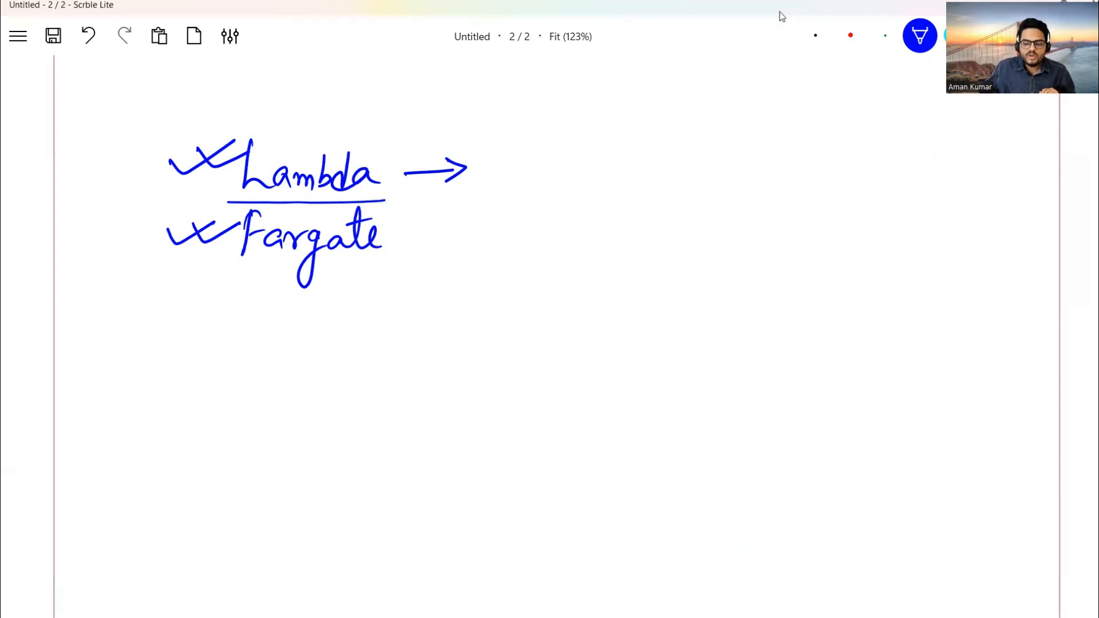
pyautogui.click(850, 36)
pyautogui.moveTo(224, 172)
pyautogui.mouseDown()
pyautogui.moveTo(123, 324)
pyautogui.moveTo(247, 389)
pyautogui.moveTo(227, 419)
pyautogui.mouseUp()
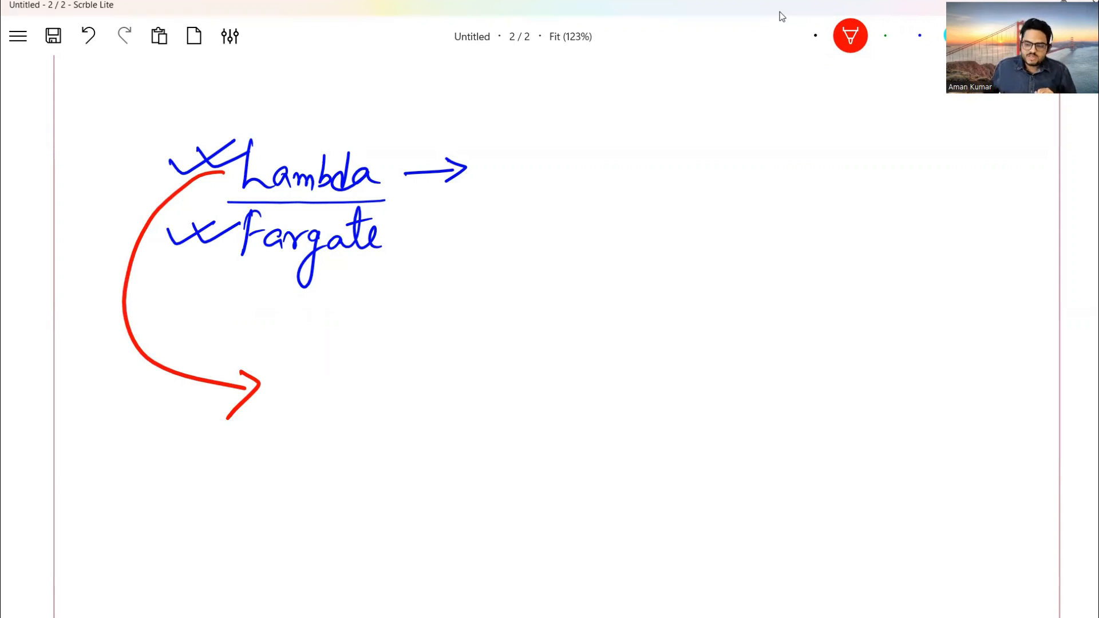
# Start handwriting the Python file name in black at the arrow's tip.
pyautogui.click(815, 36)
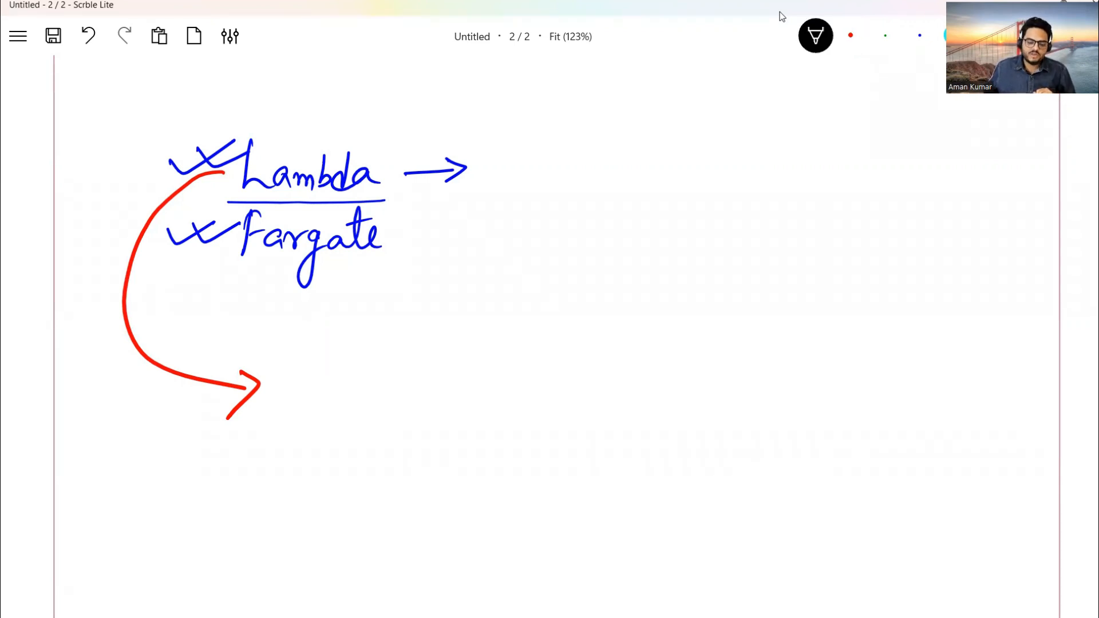
pyautogui.moveTo(314, 383)
pyautogui.mouseDown()
pyautogui.moveTo(303, 393)
pyautogui.moveTo(321, 393)
pyautogui.mouseUp()
pyautogui.moveTo(330, 374)
pyautogui.mouseDown()
pyautogui.moveTo(330, 389)
pyautogui.moveTo(370, 395)
pyautogui.moveTo(423, 397)
pyautogui.moveTo(430, 381)
pyautogui.moveTo(446, 422)
pyautogui.moveTo(472, 386)
pyautogui.mouseUp()
# Finish and underline aman.py, add a bracket, and write an underlined 'Send email' beside it.
pyautogui.moveTo(304, 426); pyautogui.dragTo(482, 432)
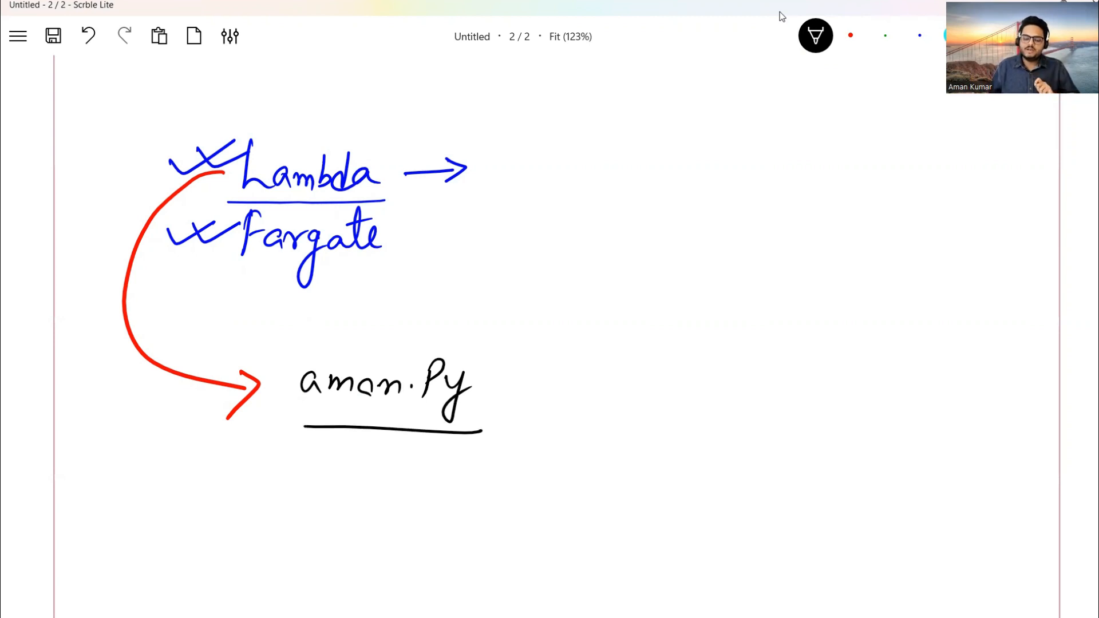
pyautogui.moveTo(509, 336)
pyautogui.mouseDown()
pyautogui.moveTo(554, 356)
pyautogui.moveTo(494, 458)
pyautogui.mouseUp()
pyautogui.moveTo(596, 348); pyautogui.dragTo(582, 375)
pyautogui.moveTo(608, 367)
pyautogui.mouseDown()
pyautogui.moveTo(620, 375)
pyautogui.moveTo(635, 363)
pyautogui.moveTo(644, 378)
pyautogui.mouseUp()
pyautogui.moveTo(667, 341)
pyautogui.mouseDown()
pyautogui.moveTo(666, 379)
pyautogui.moveTo(652, 377)
pyautogui.moveTo(725, 375)
pyautogui.moveTo(746, 356)
pyautogui.moveTo(790, 375)
pyautogui.mouseUp()
pyautogui.moveTo(809, 328); pyautogui.dragTo(801, 381)
pyautogui.moveTo(583, 403); pyautogui.dragTo(816, 408)
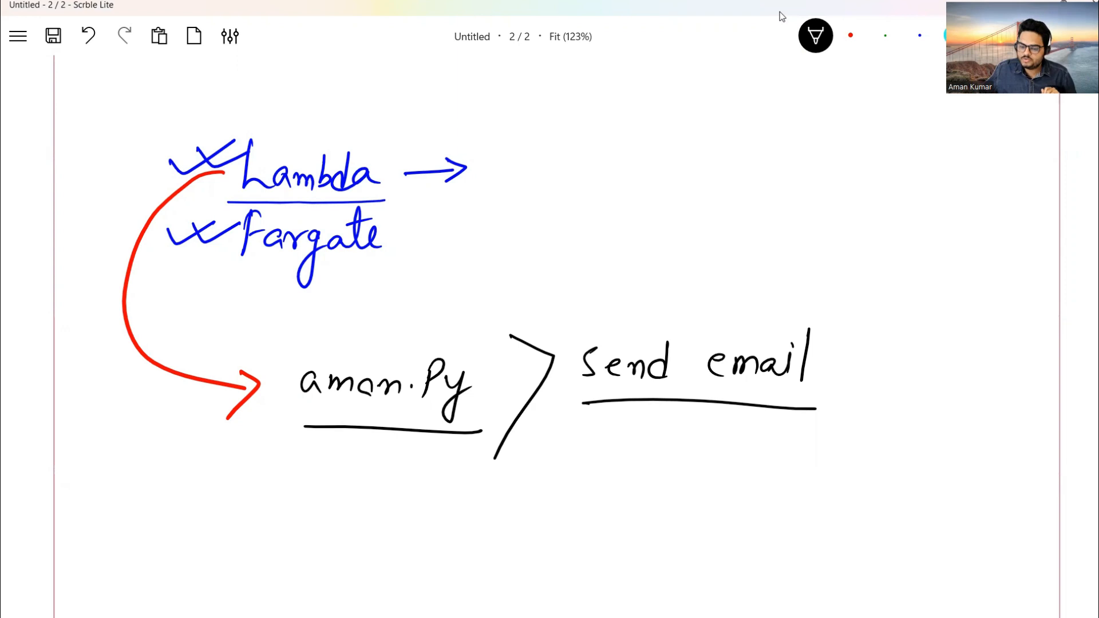
pyautogui.press('3')
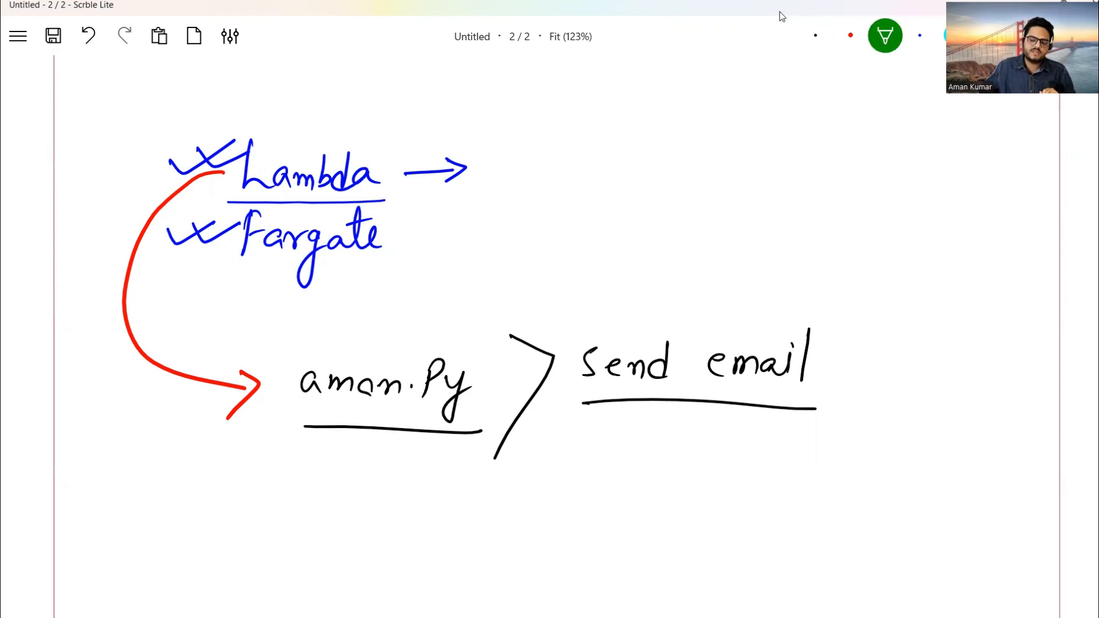
# Draw a green bracket at the tip of the blue arrow after Lambda.
pyautogui.moveTo(495, 122)
pyautogui.mouseDown()
pyautogui.moveTo(525, 120)
pyautogui.moveTo(494, 192)
pyautogui.mouseUp()
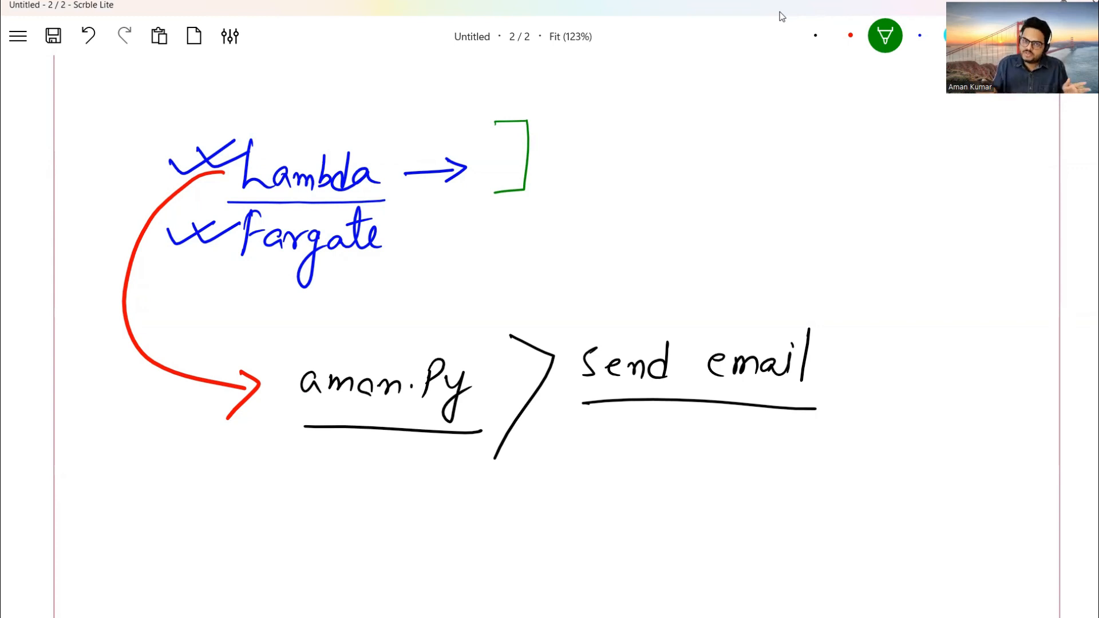
# On page 1, underline 'serverless computing' and both Lambda agenda entries in green.
pyautogui.scroll(15, 782, 16)
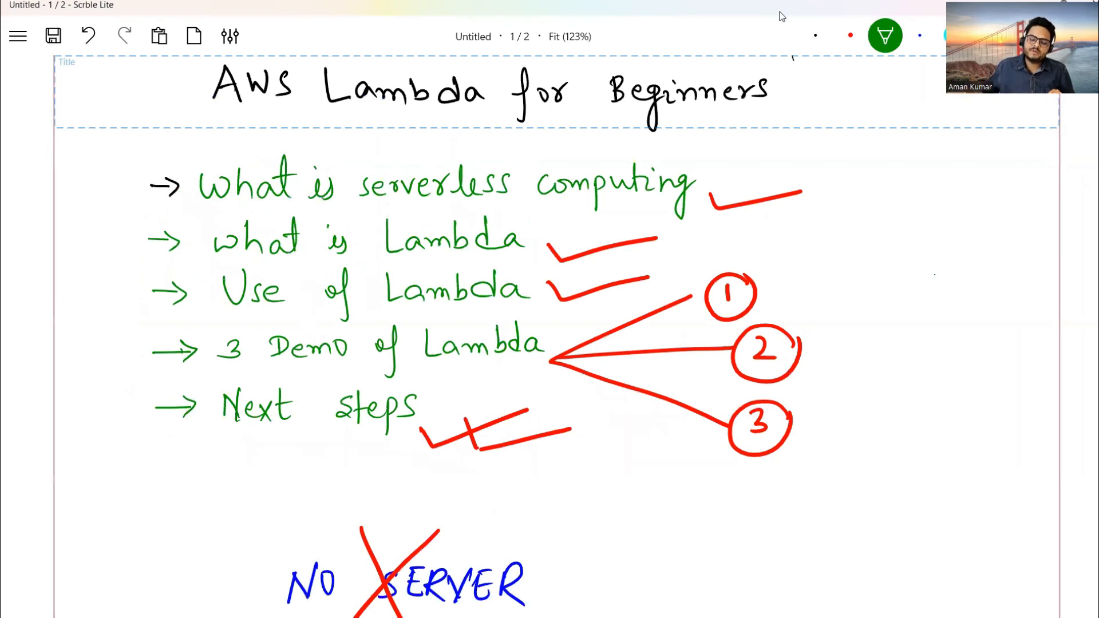
pyautogui.moveTo(364, 210); pyautogui.dragTo(698, 207)
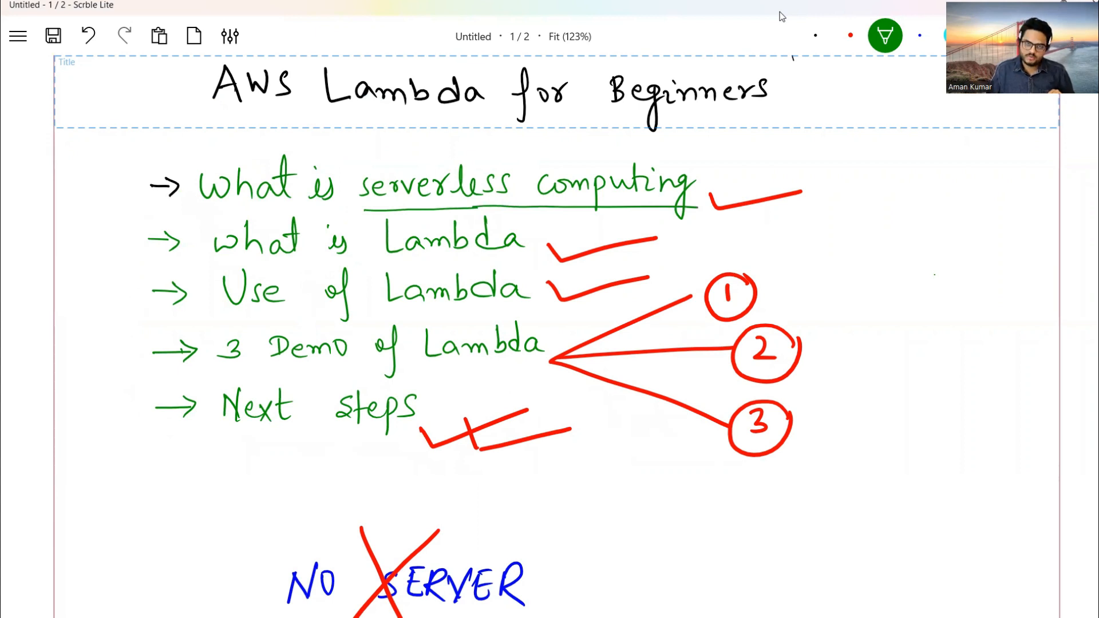
pyautogui.moveTo(374, 262); pyautogui.dragTo(541, 266)
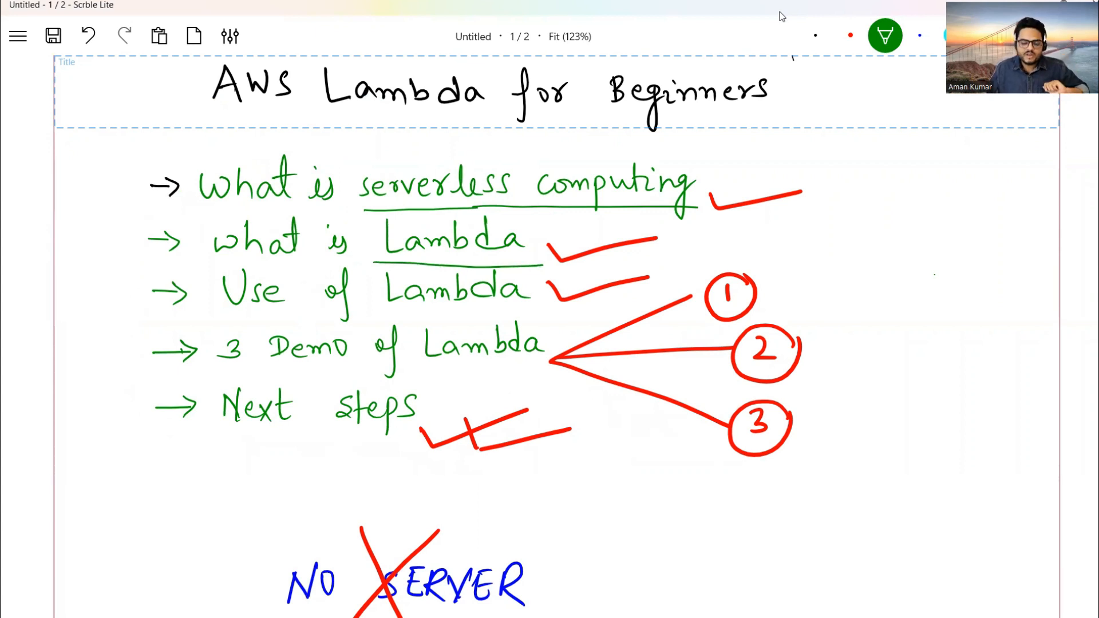
pyautogui.moveTo(379, 315); pyautogui.dragTo(538, 305)
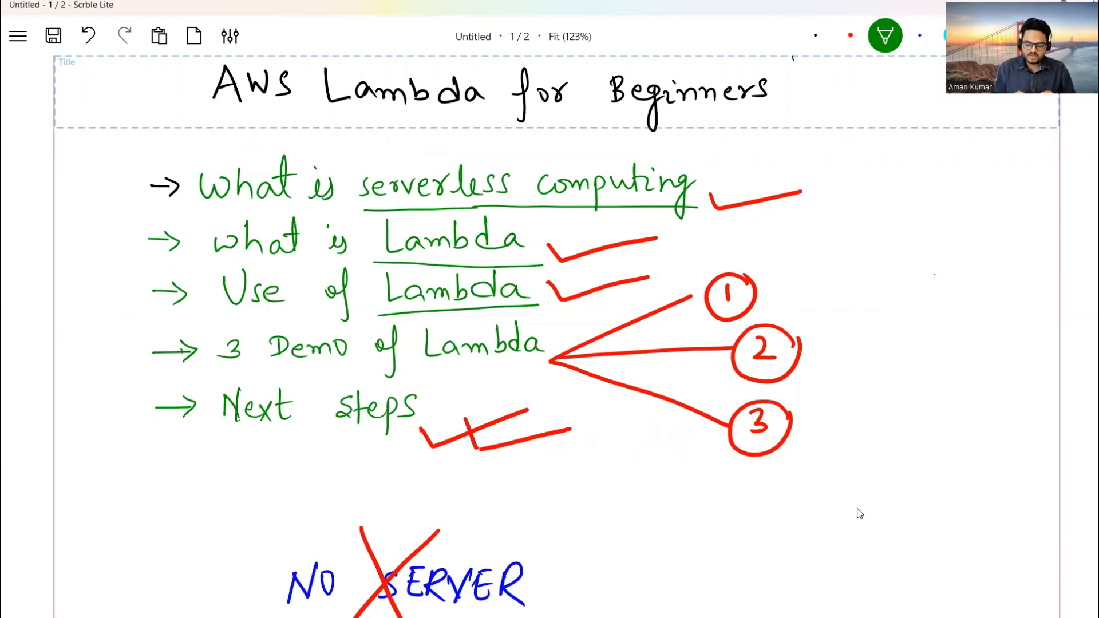
# Bring the browser showing the course store back in front of the whiteboard.
pyautogui.moveTo(652, 615)
pyautogui.moveTo(621, 601)
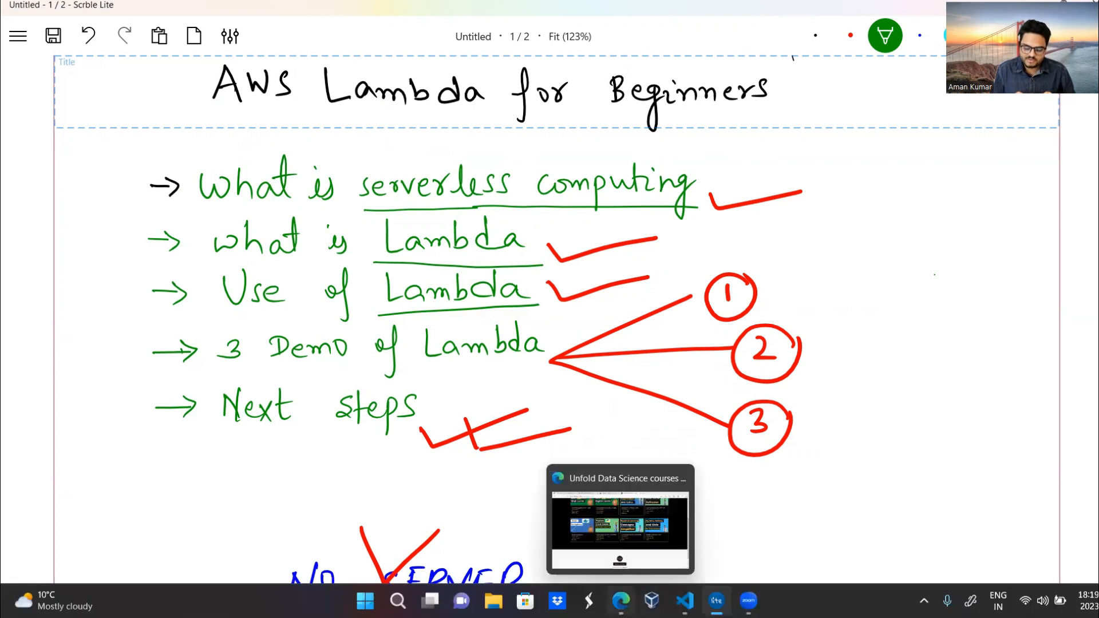
pyautogui.click(619, 521)
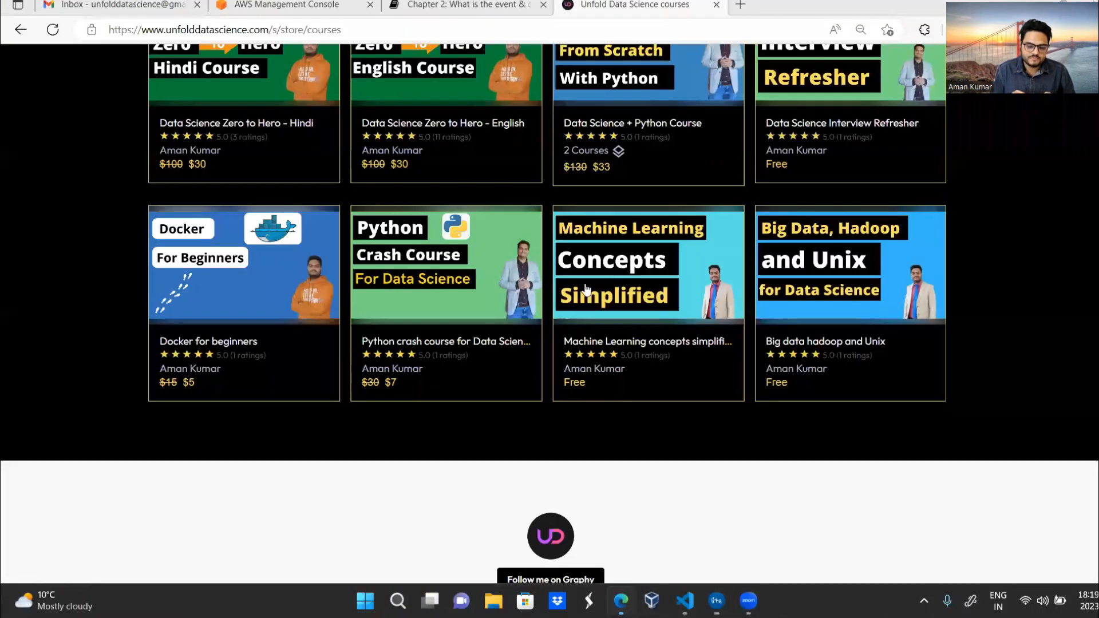
# Close the Unfold Data Science tab, search 'lambda' and open the Lambda Create function form.
pyautogui.click(716, 5)
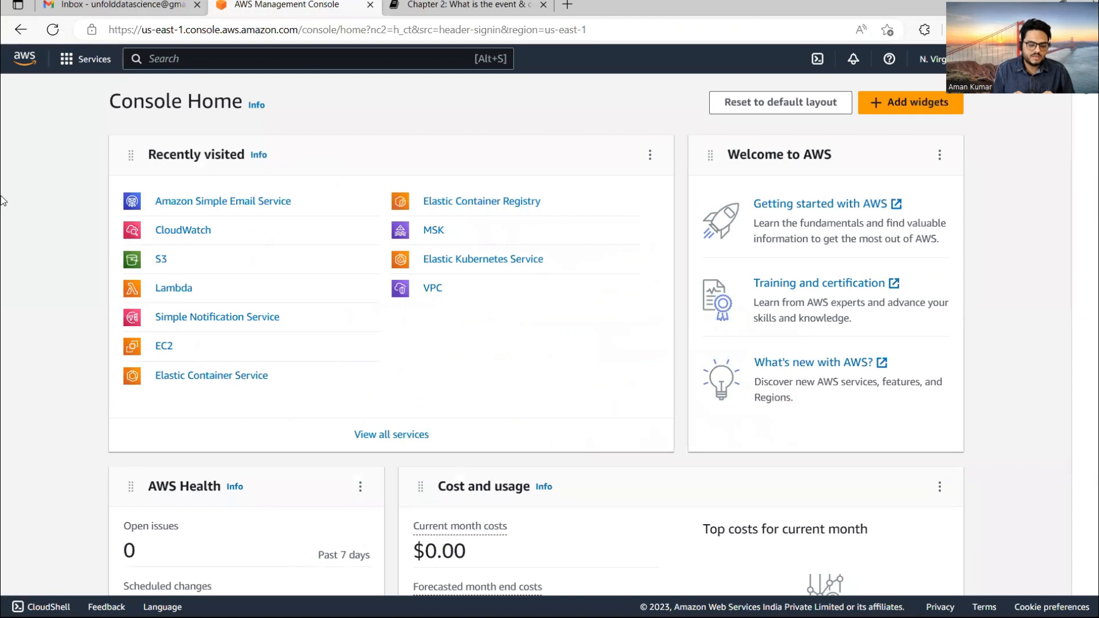
pyautogui.click(198, 66)
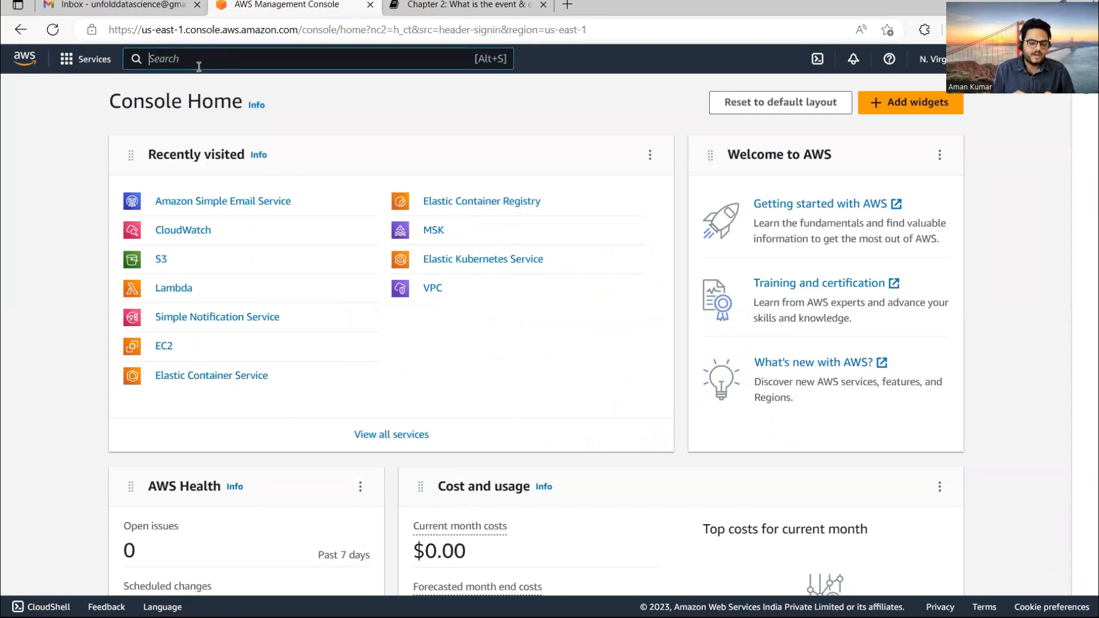
pyautogui.write('lambda')
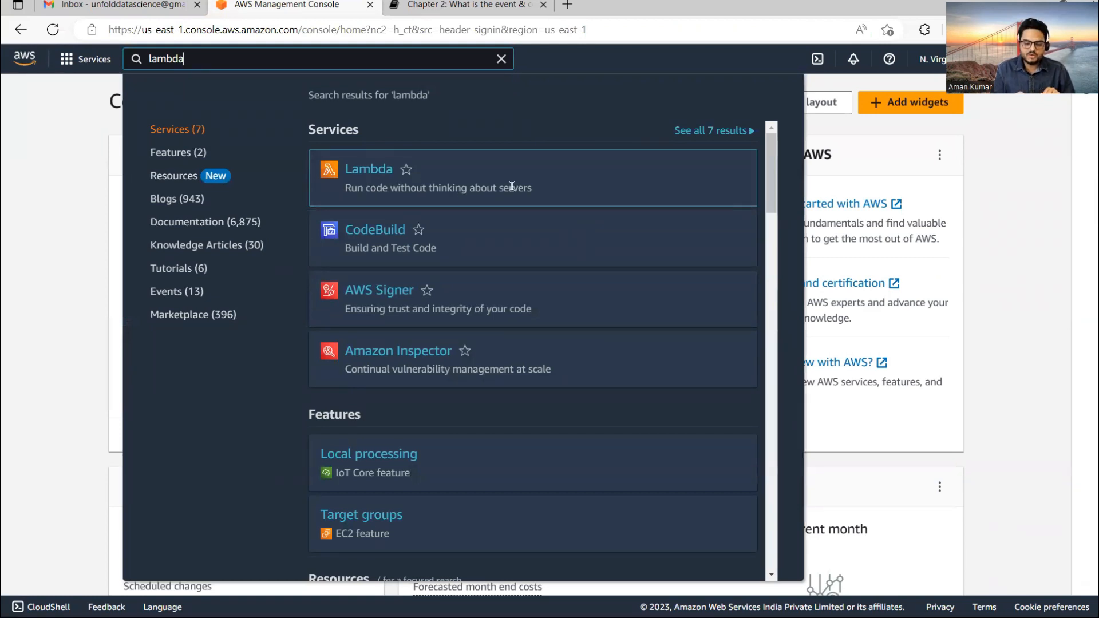
pyautogui.moveTo(345, 189); pyautogui.dragTo(535, 188)
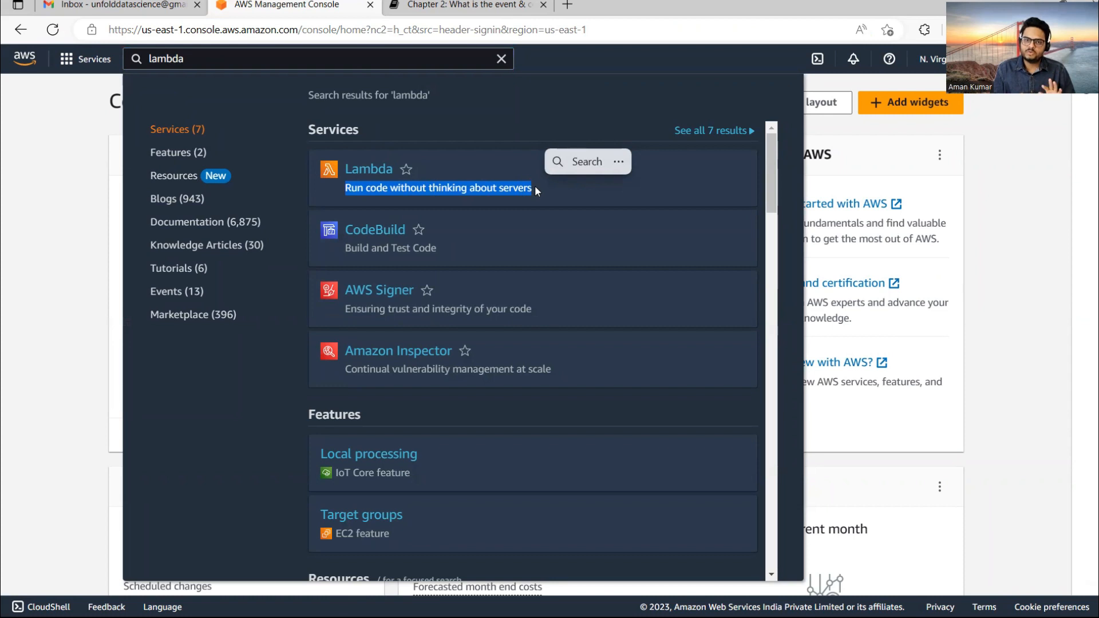
pyautogui.click(366, 171)
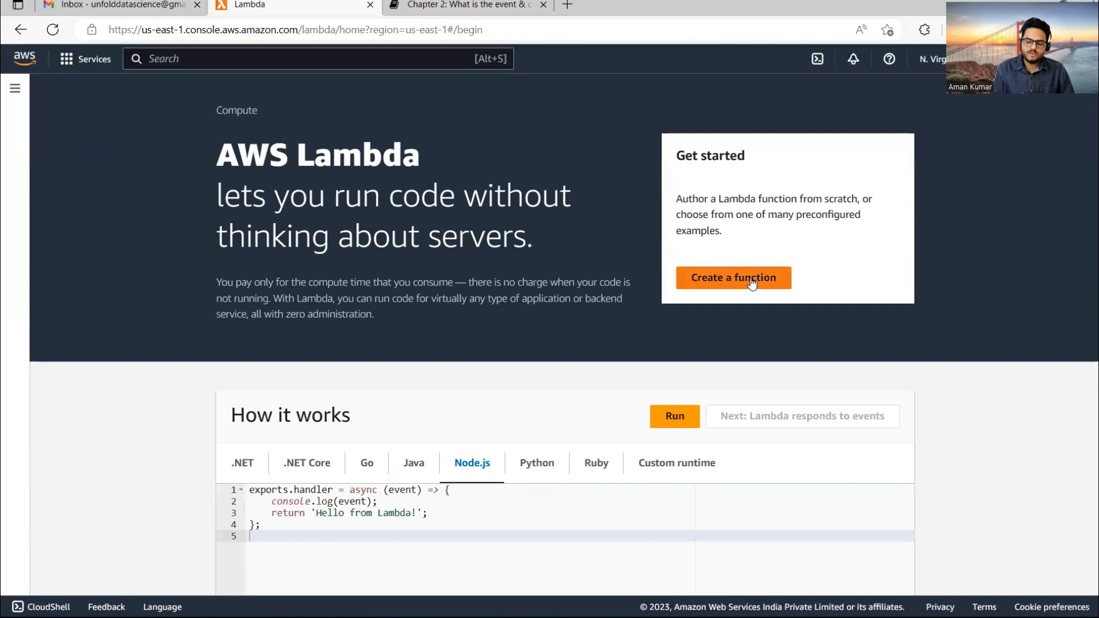
pyautogui.click(741, 283)
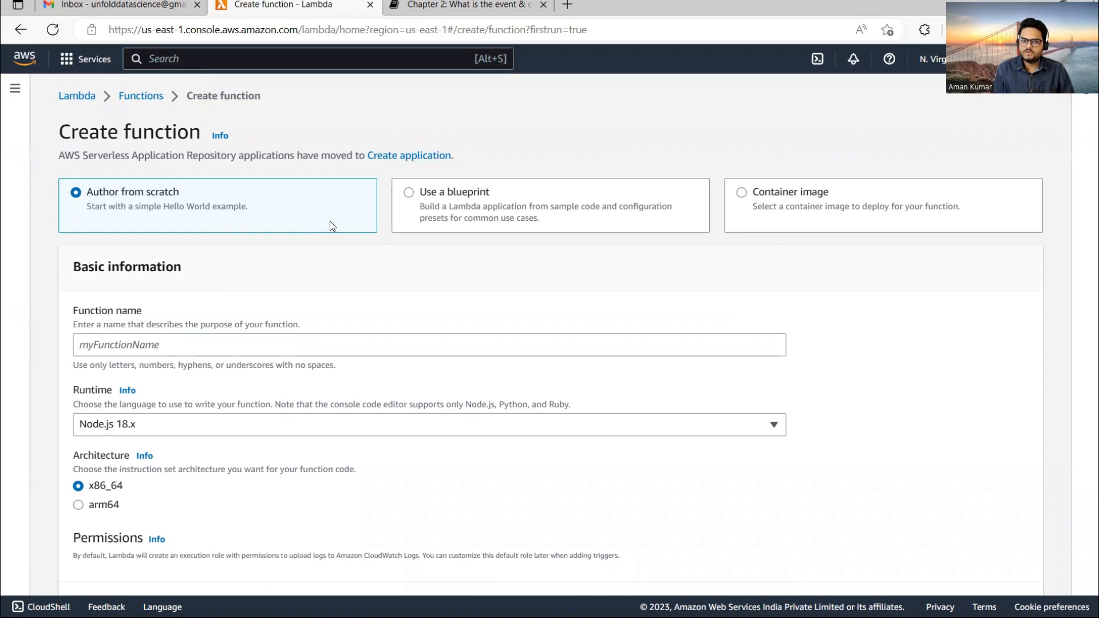
# Create the function myfirstlambdafunction with the Python 3.9 runtime.
pyautogui.scroll(-2, 1094, 241)
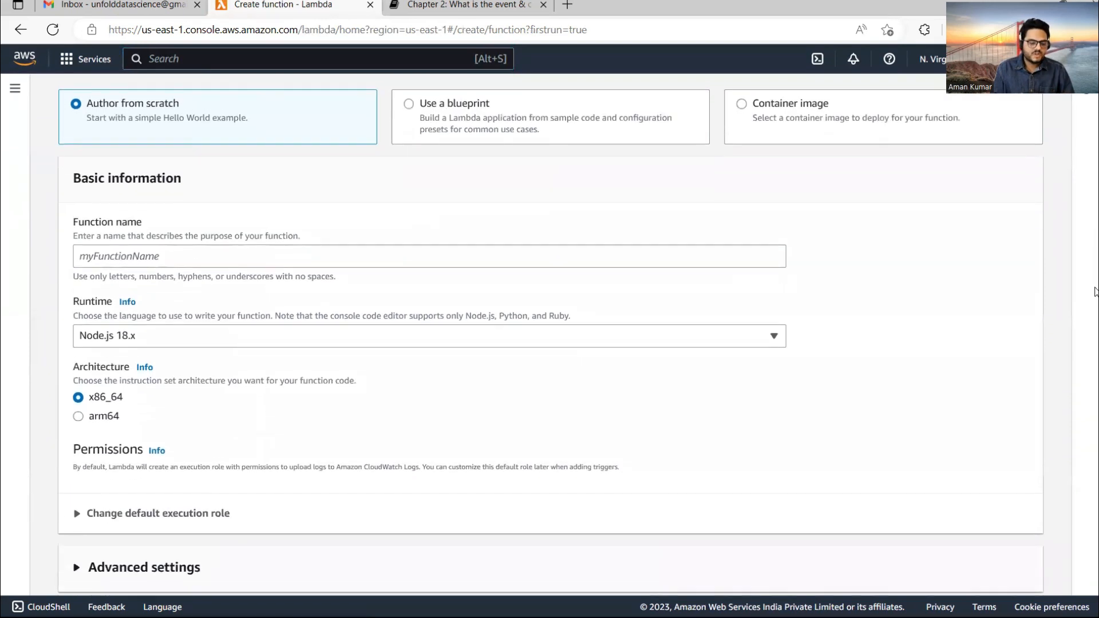
pyautogui.click(641, 256)
pyautogui.write('m')
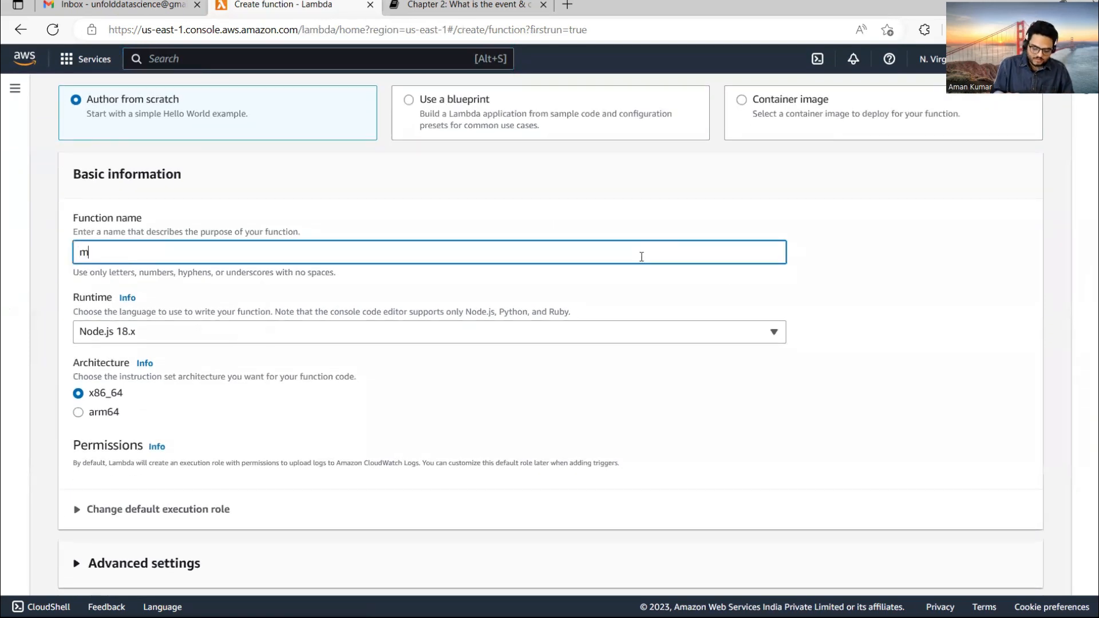
pyautogui.write('yfirst')
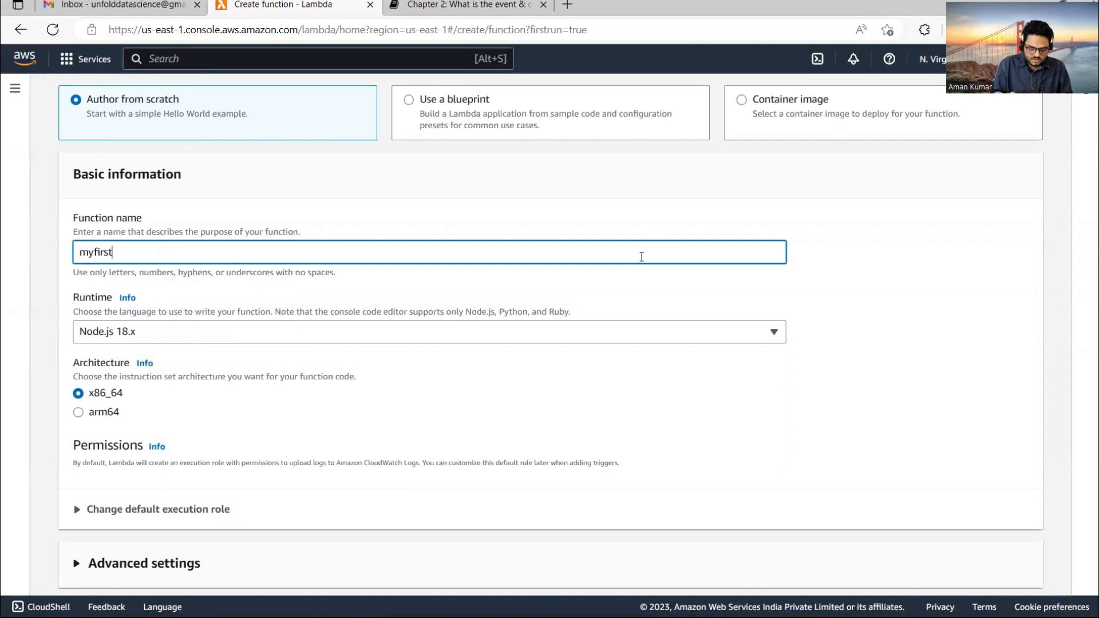
pyautogui.write('lambda')
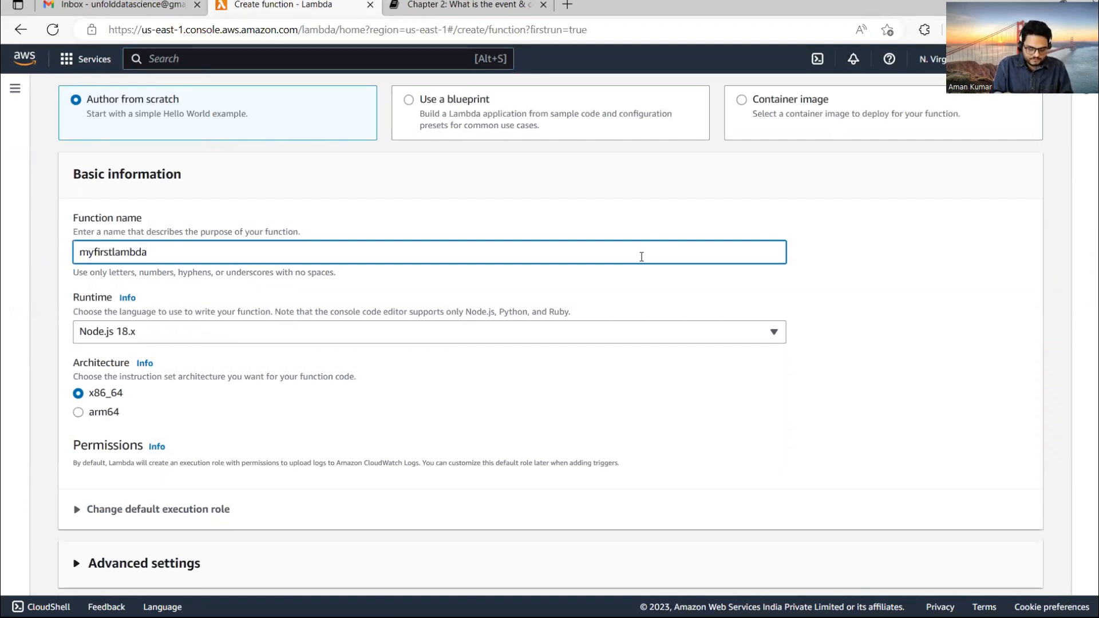
pyautogui.write('function')
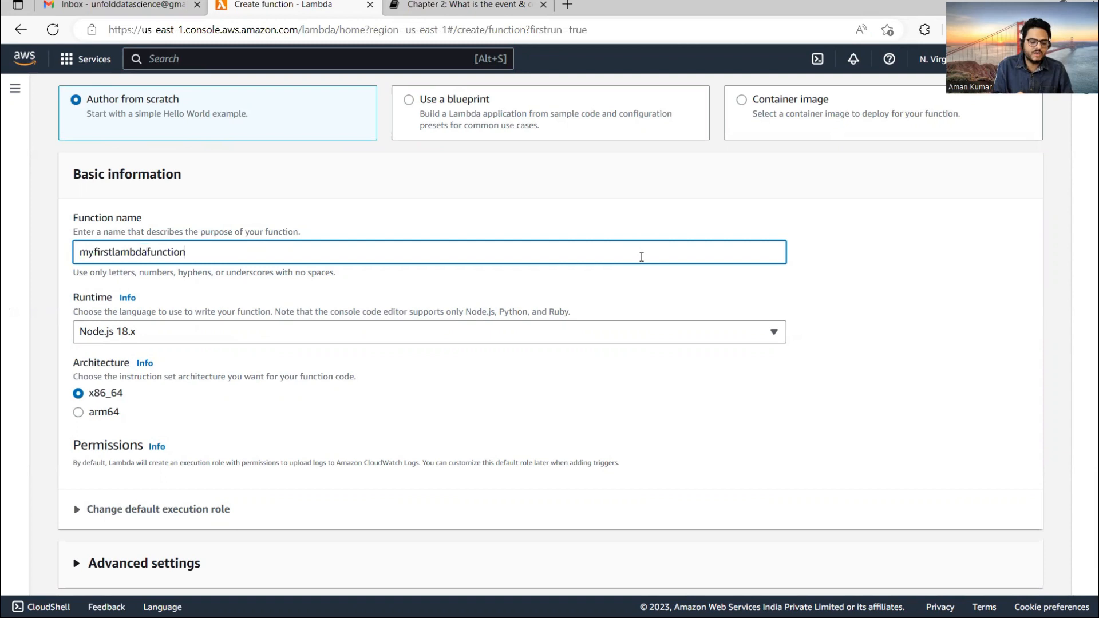
pyautogui.click(329, 338)
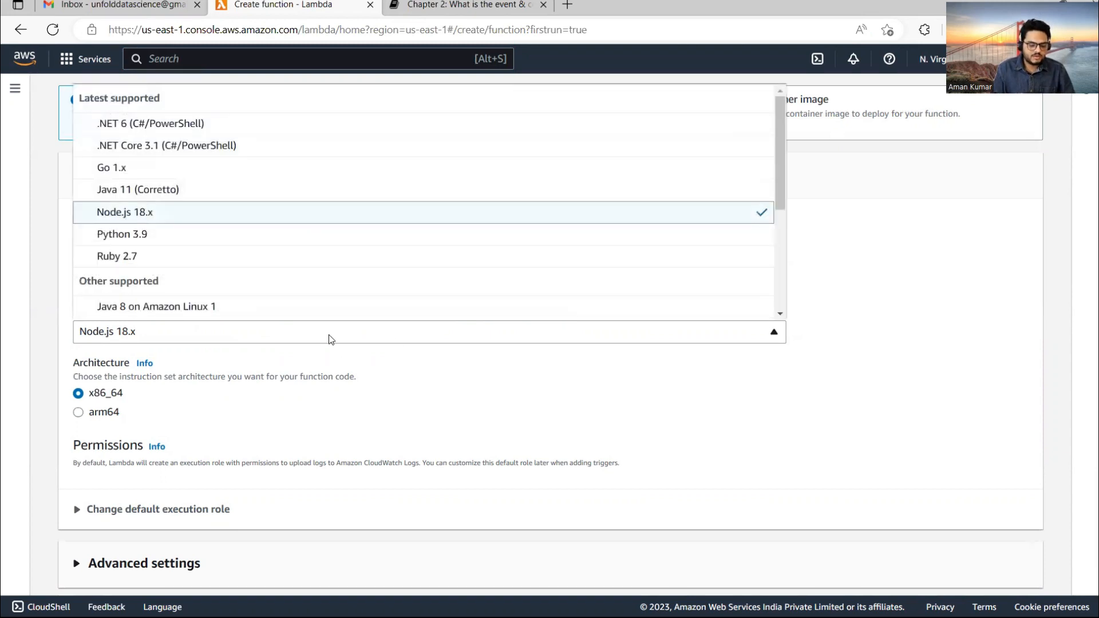
pyautogui.click(151, 243)
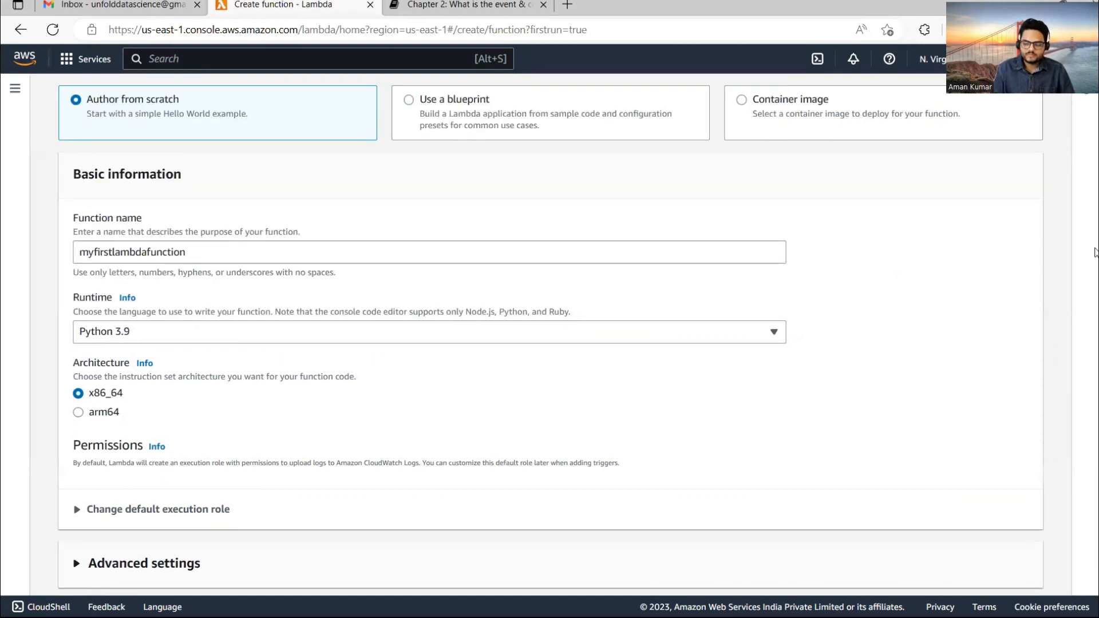
pyautogui.scroll(-2, 1095, 344)
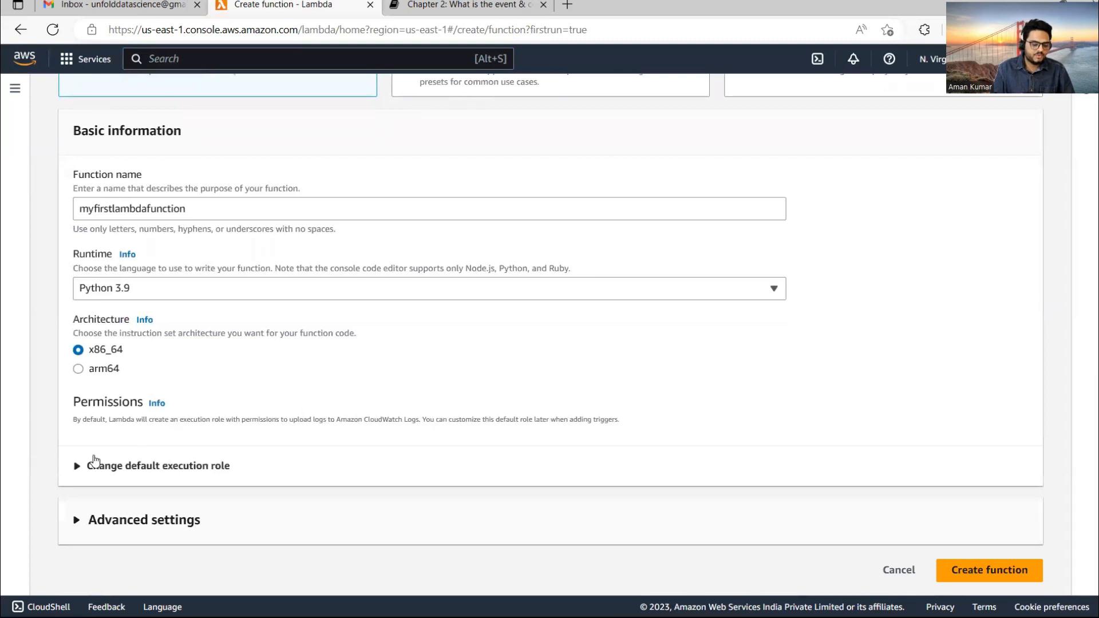
pyautogui.click(78, 466)
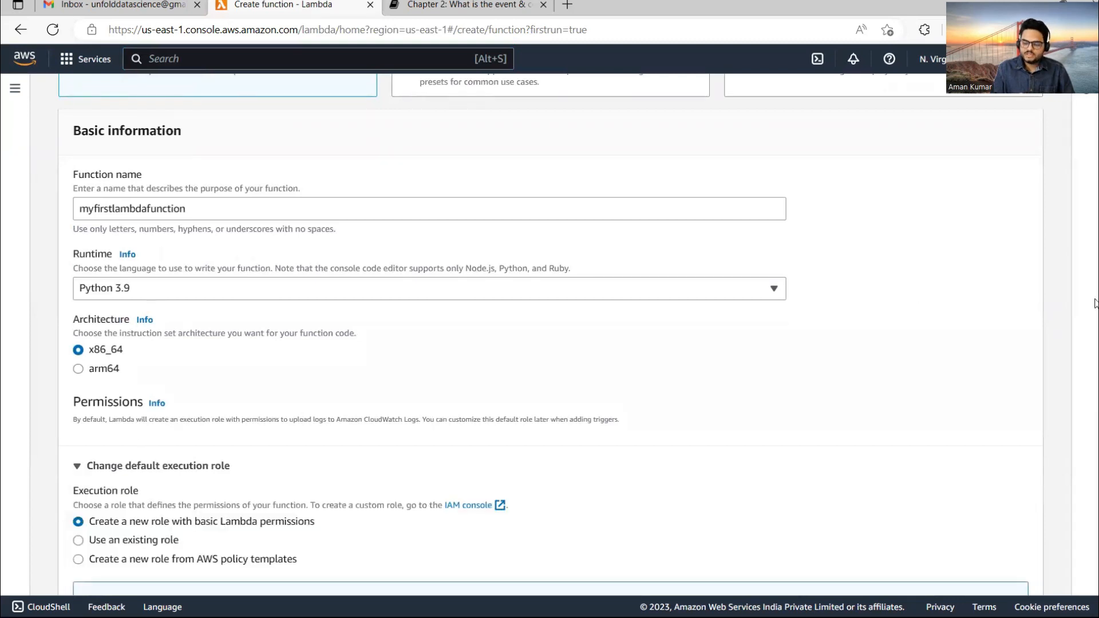
pyautogui.scroll(-4, 409, 344)
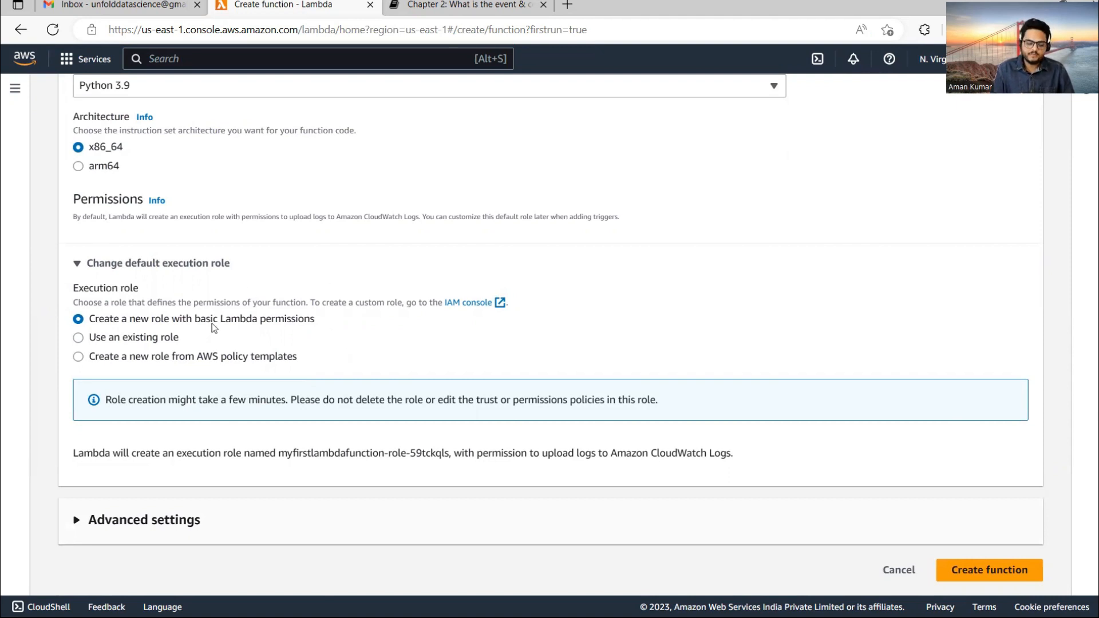
pyautogui.click(991, 562)
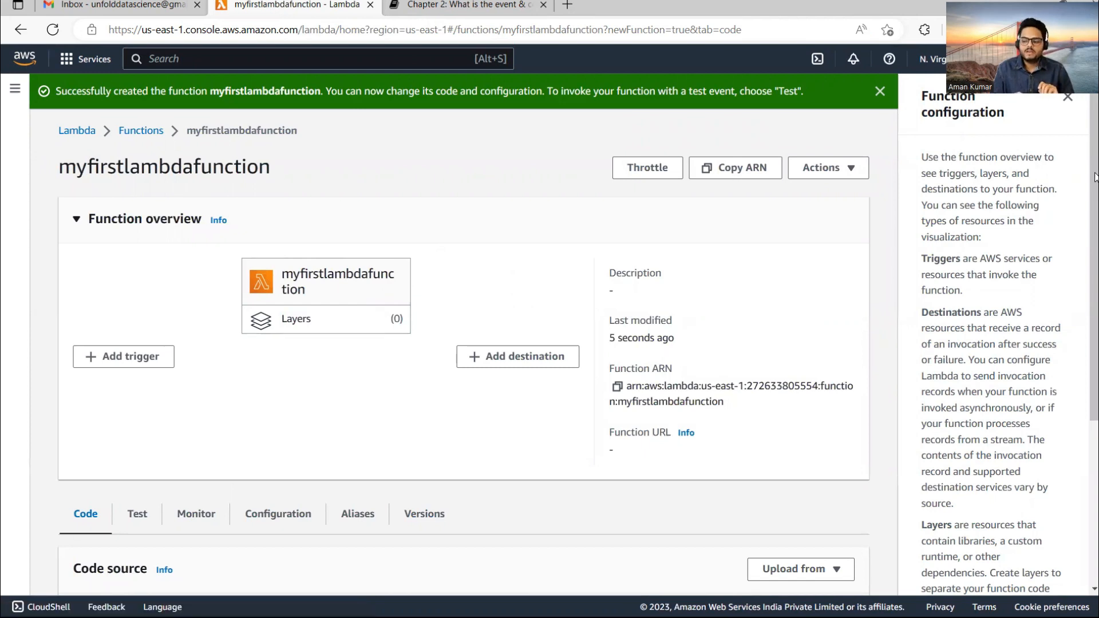
pyautogui.scroll(-6, 1094, 229)
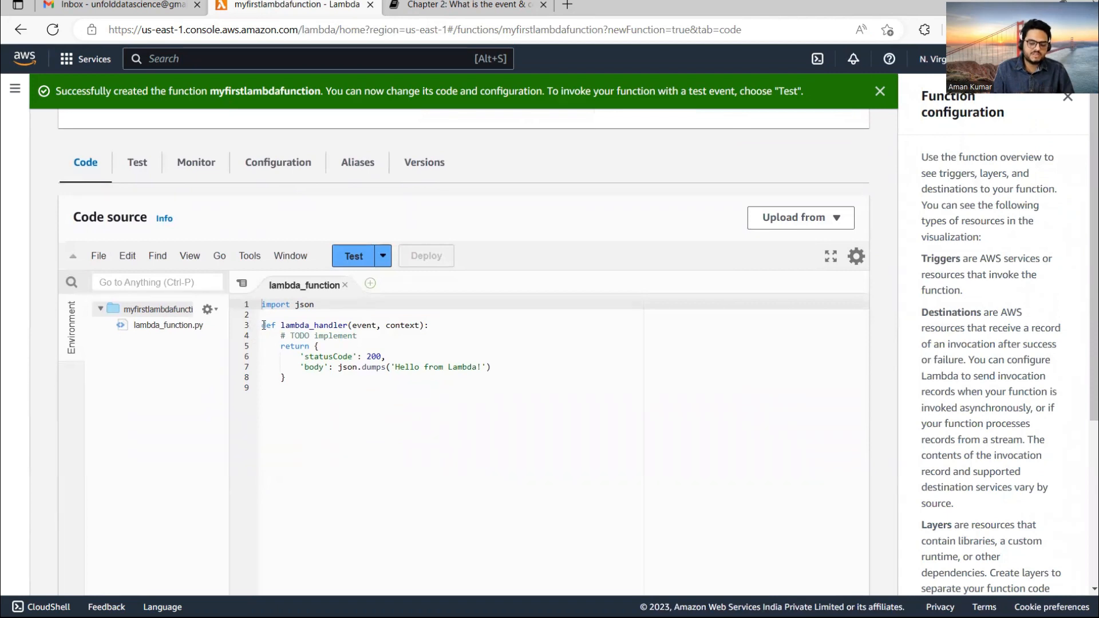
pyautogui.moveTo(264, 325); pyautogui.dragTo(293, 397)
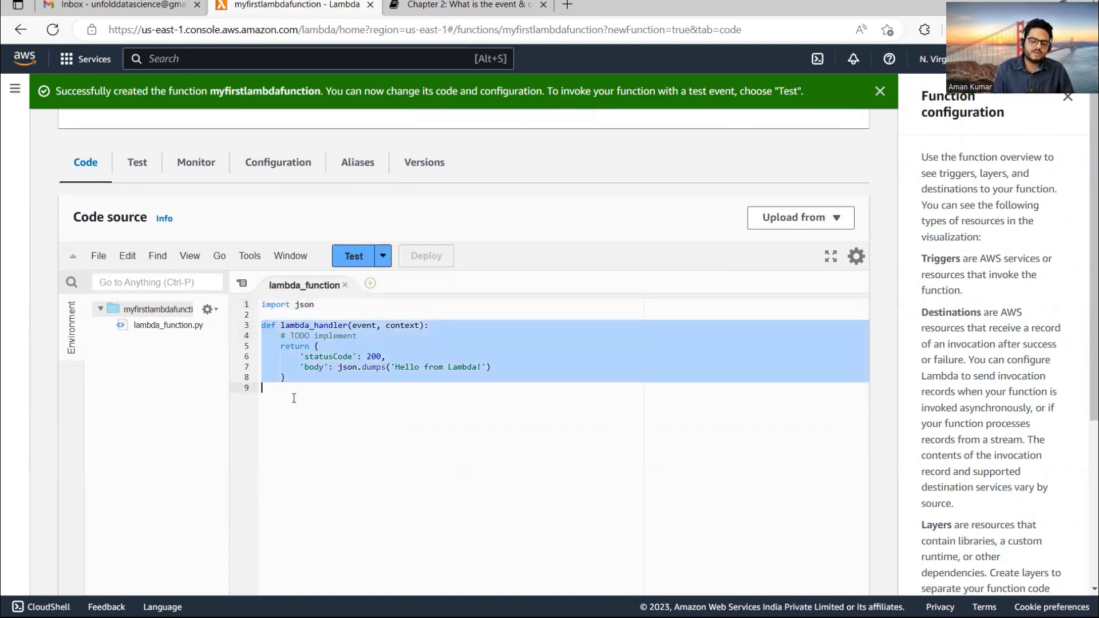
pyautogui.click(347, 437)
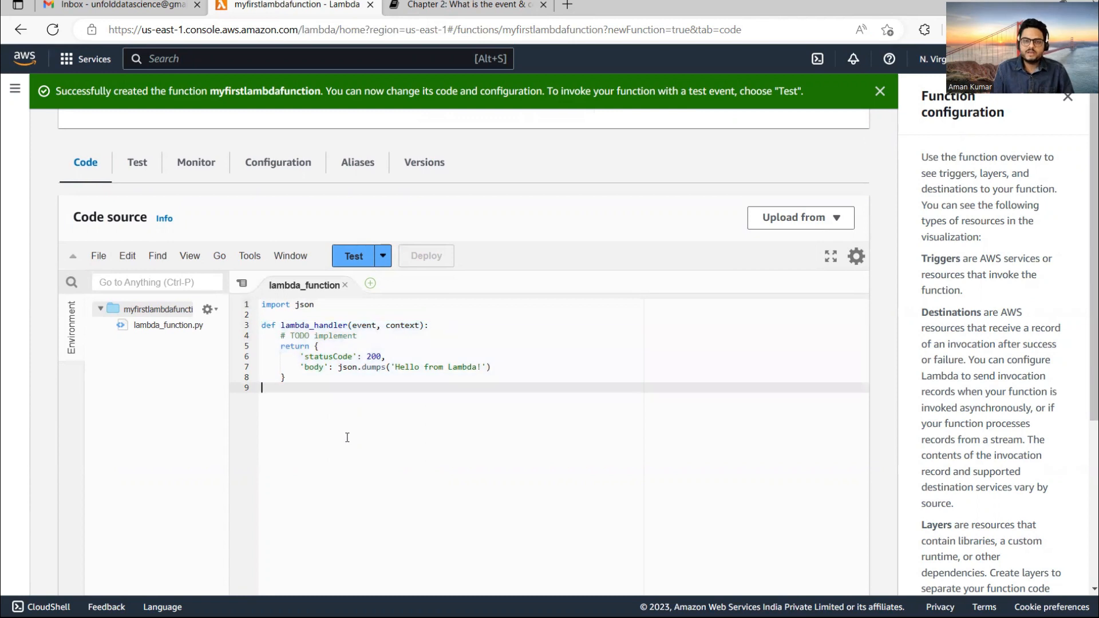
pyautogui.doubleClick(301, 323)
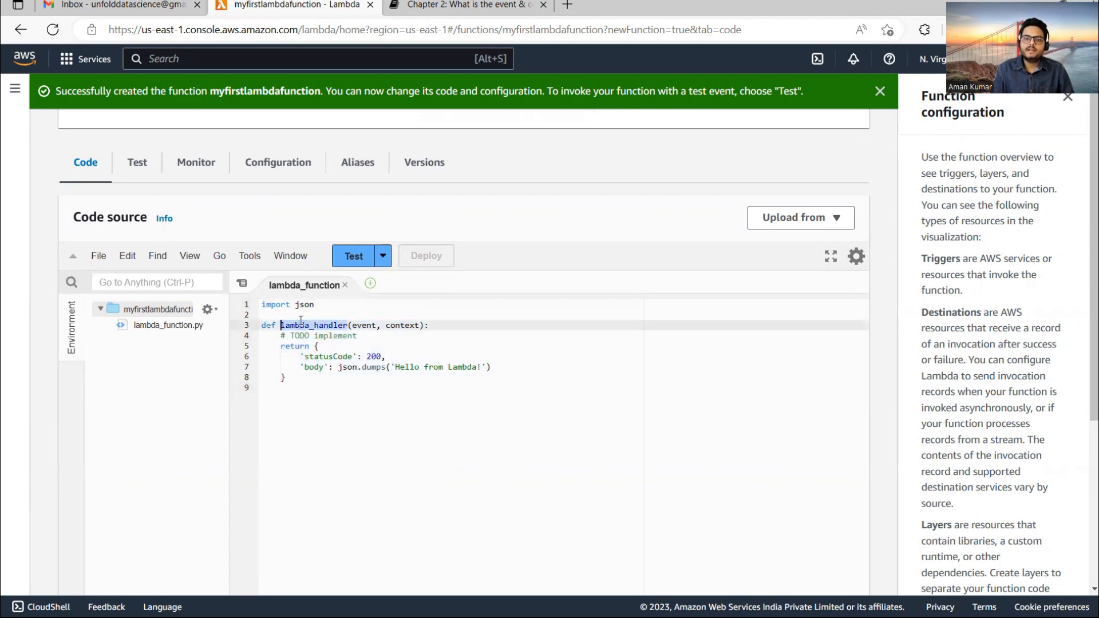
pyautogui.click(366, 324)
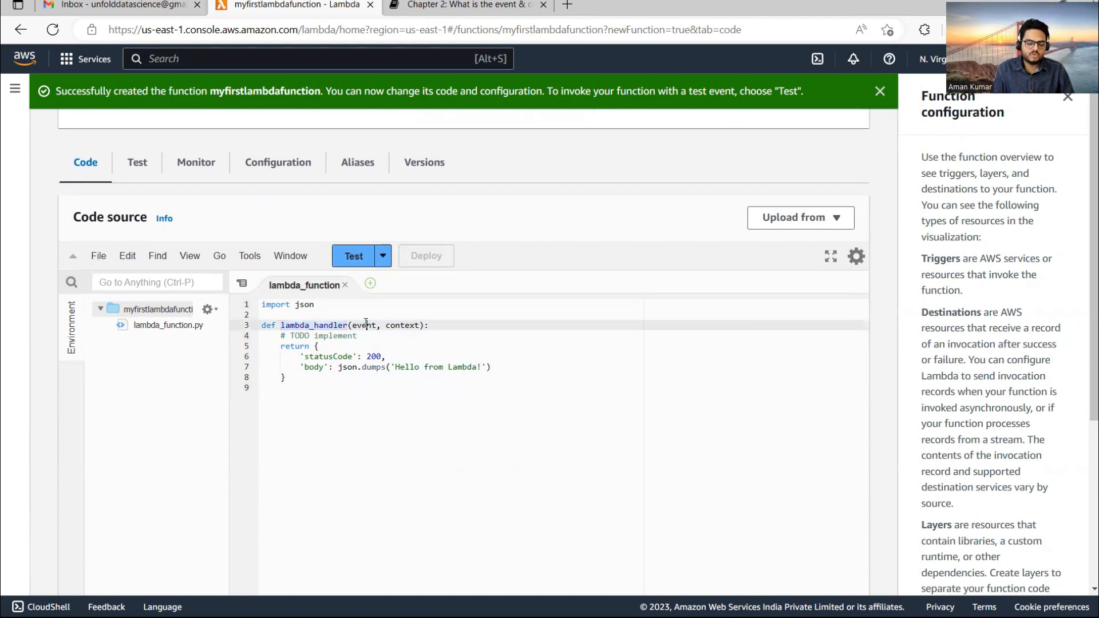
pyautogui.doubleClick(365, 324)
pyautogui.doubleClick(402, 324)
pyautogui.click(408, 366)
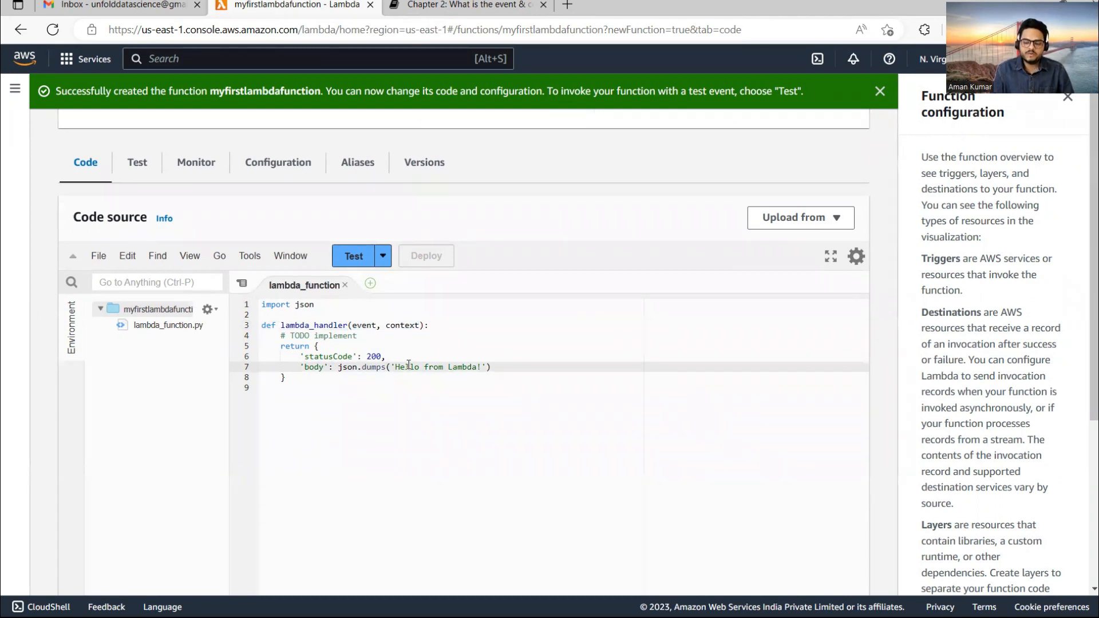
pyautogui.click(440, 7)
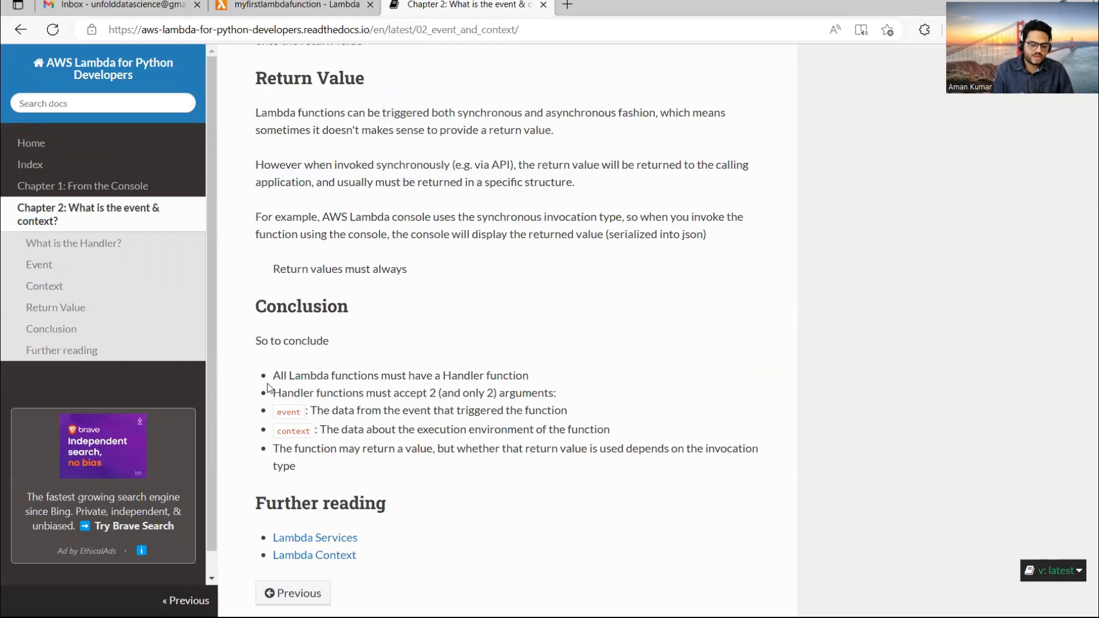
pyautogui.moveTo(275, 376); pyautogui.dragTo(529, 376)
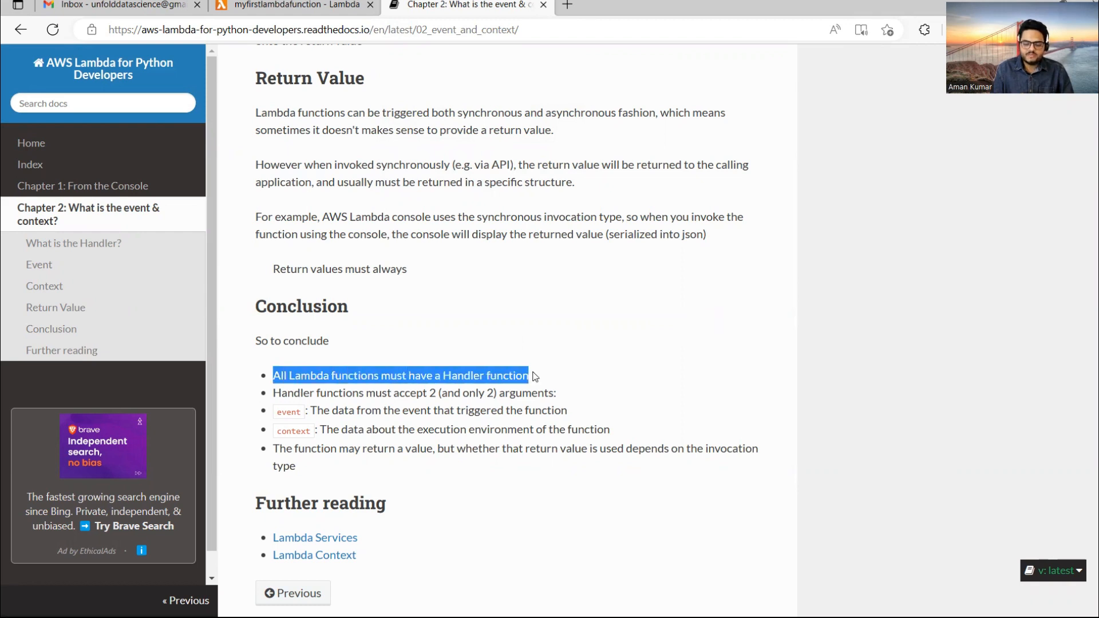
pyautogui.click(325, 4)
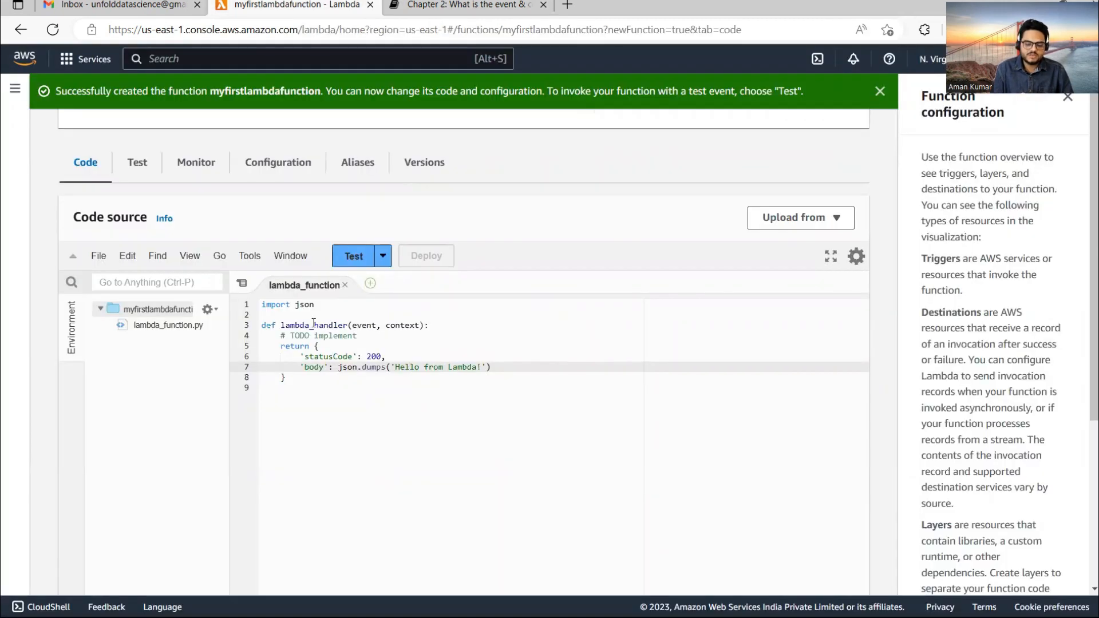
pyautogui.click(452, 5)
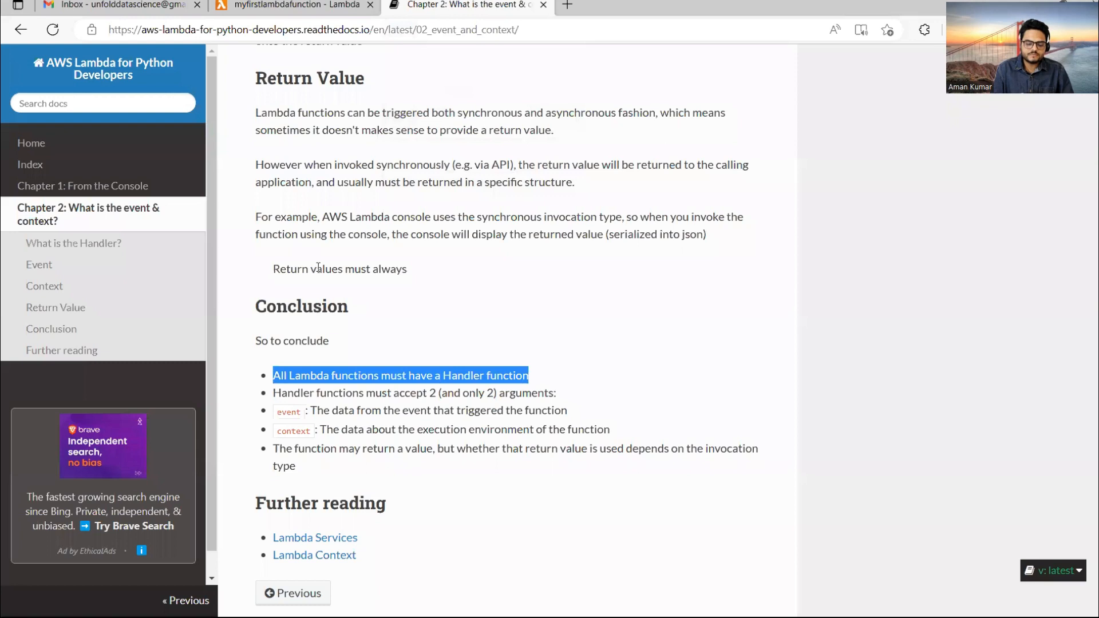
pyautogui.moveTo(275, 394); pyautogui.dragTo(568, 404)
pyautogui.click(325, 5)
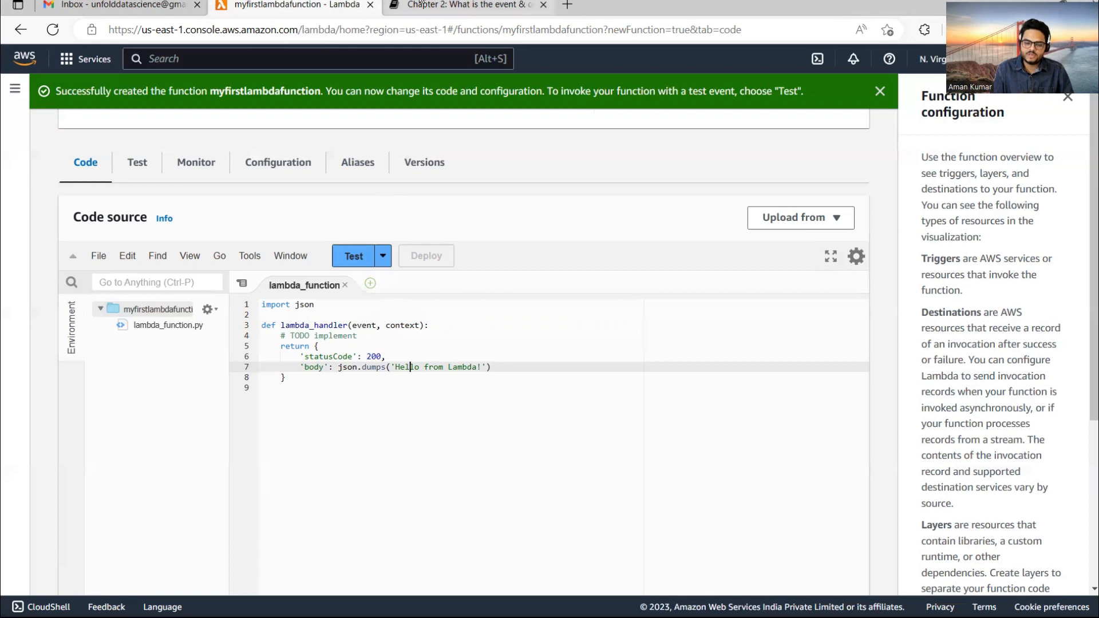
pyautogui.click(464, 5)
pyautogui.moveTo(312, 410); pyautogui.dragTo(580, 417)
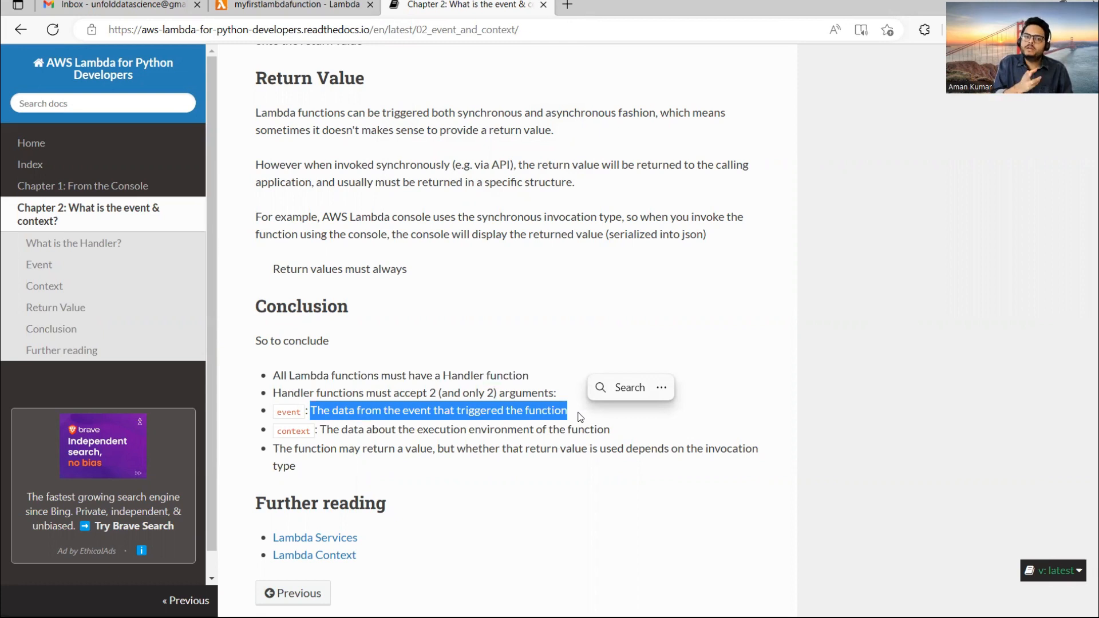
pyautogui.click(432, 412)
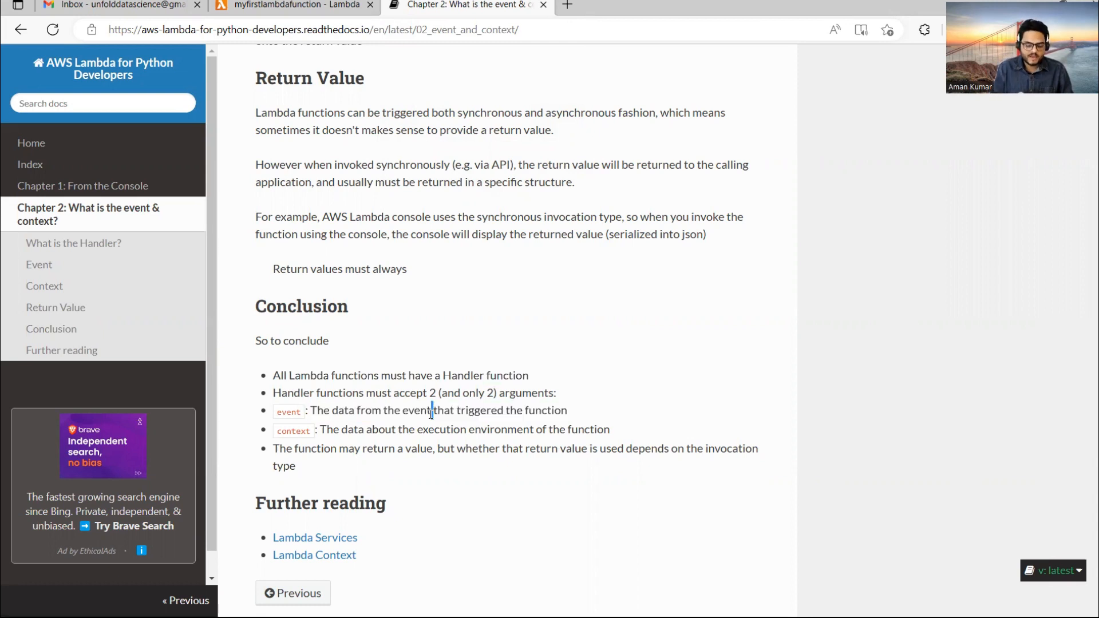
pyautogui.moveTo(323, 431); pyautogui.dragTo(610, 432)
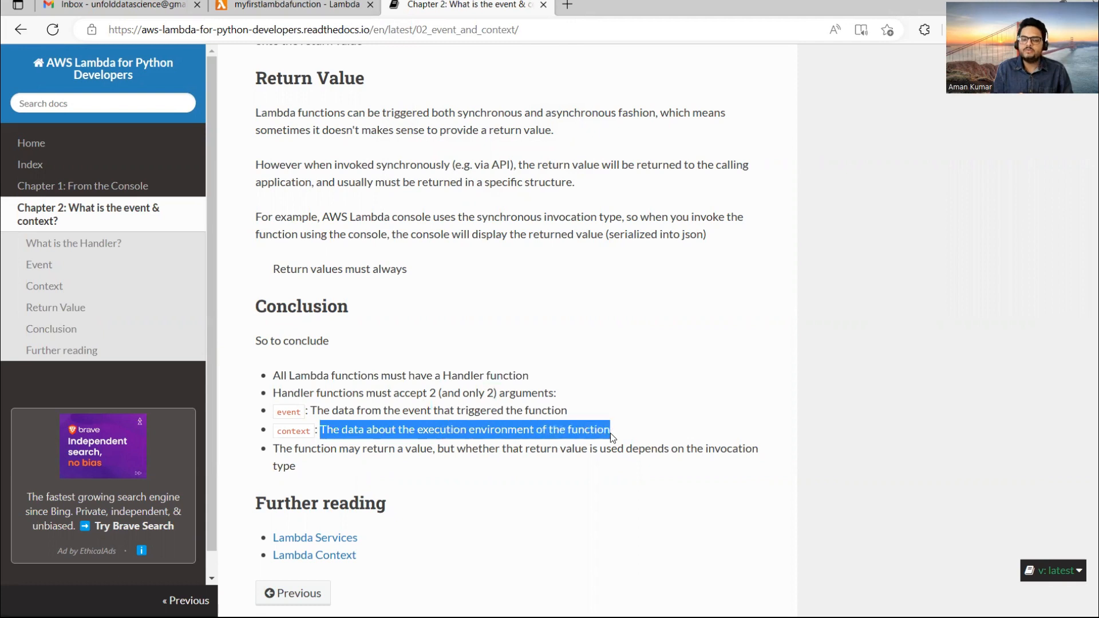
pyautogui.click(297, 6)
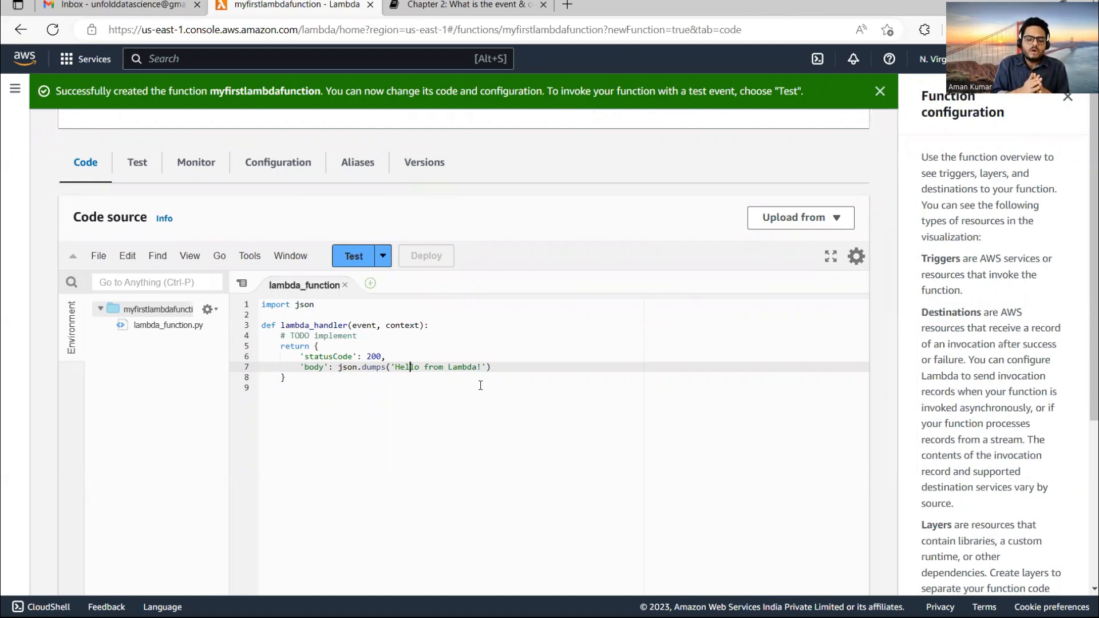
# Inspect the context parameter and the Chapter 2 return-value docs, then bring up the VS Code greeting draft.
pyautogui.click(411, 326)
pyautogui.doubleClick(411, 325)
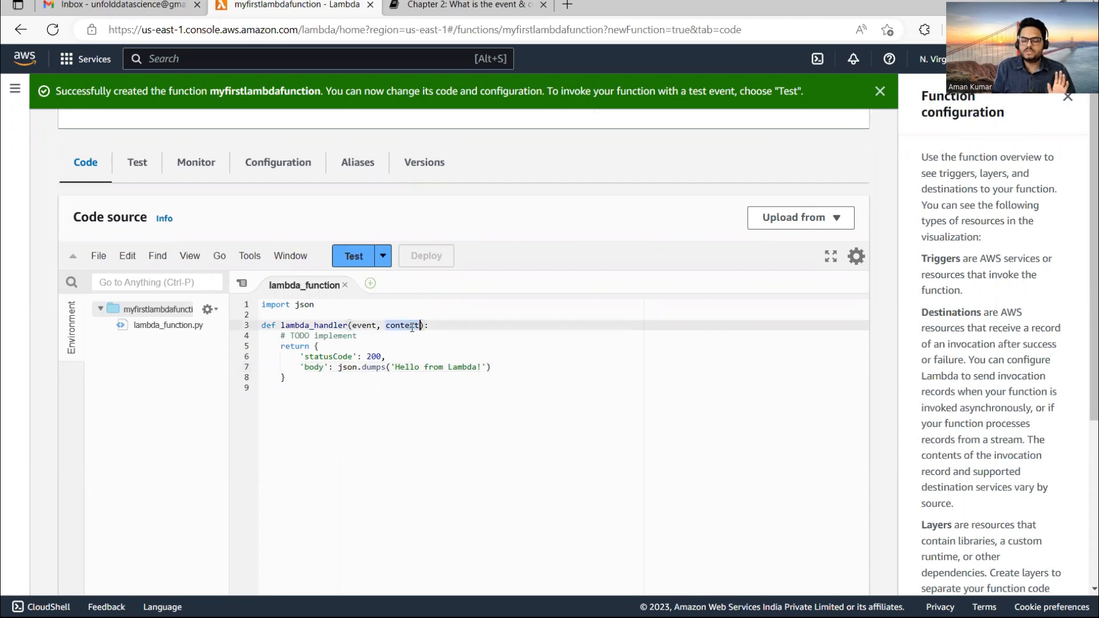
pyautogui.click(425, 376)
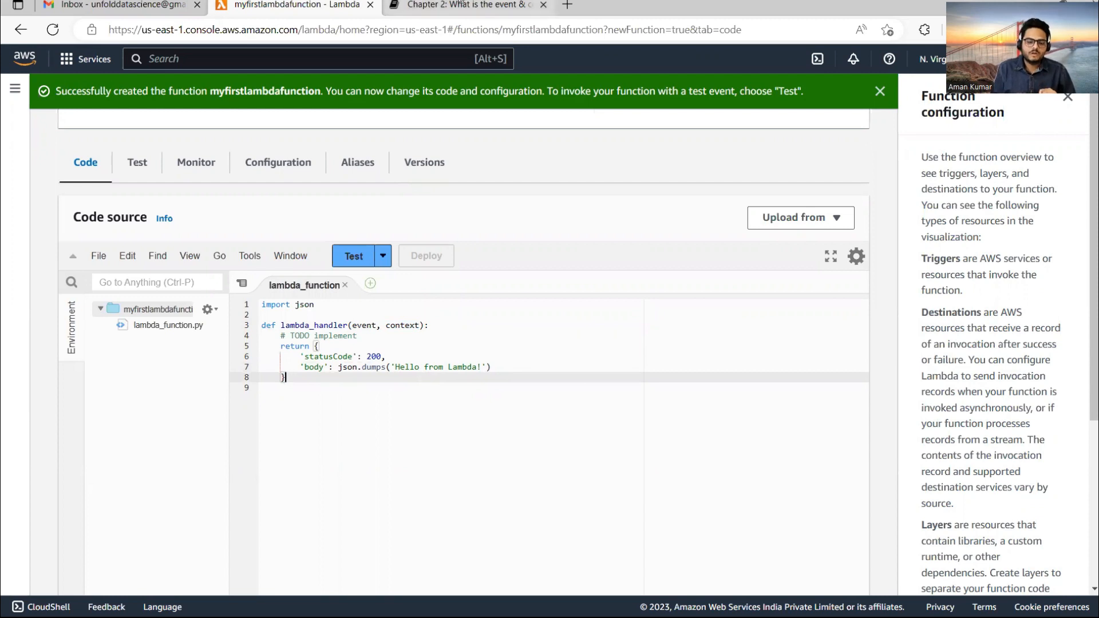
pyautogui.click(463, 5)
pyautogui.click(406, 448)
pyautogui.doubleClick(407, 448)
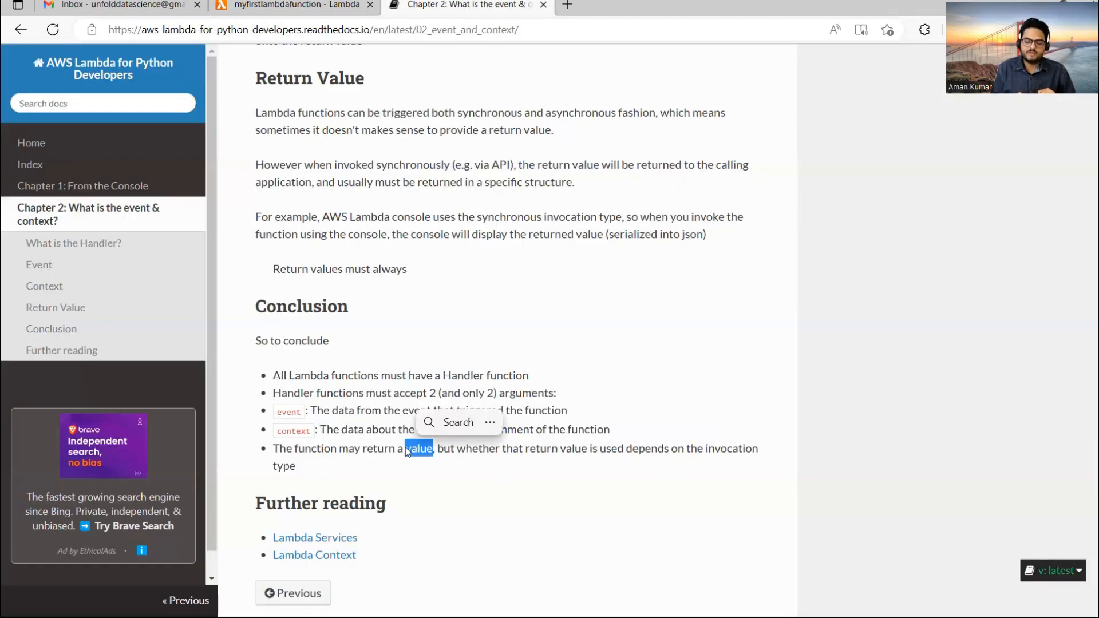
pyautogui.click(303, 4)
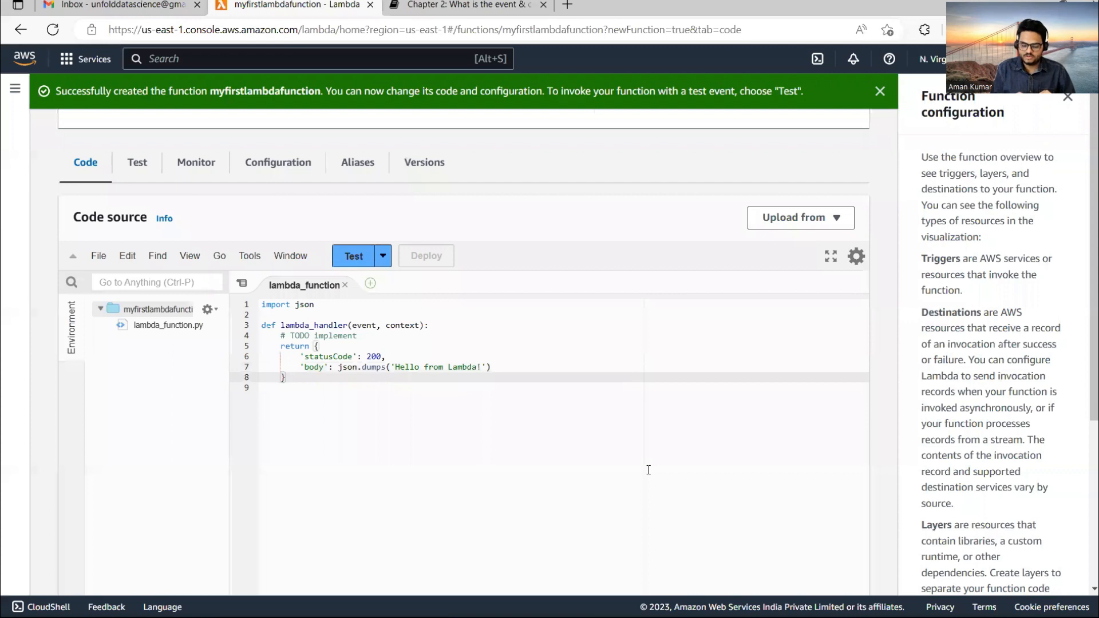
pyautogui.click(684, 600)
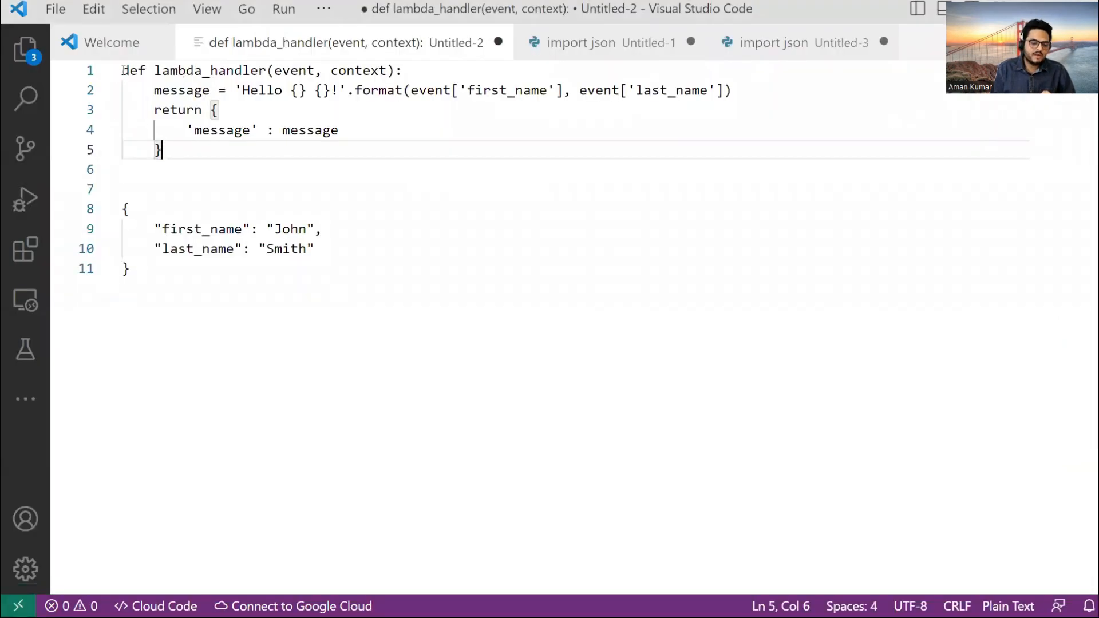
# Copy the greeting lambda_handler (lines 1–5) from VS Code over the Lambda editor's default code.
pyautogui.moveTo(124, 69); pyautogui.dragTo(228, 214)
pyautogui.click(204, 161)
pyautogui.moveTo(204, 161); pyautogui.dragTo(123, 69)
pyautogui.hotkey('ctrl', 'c')
pyautogui.hotkey('alt', 'Tab')
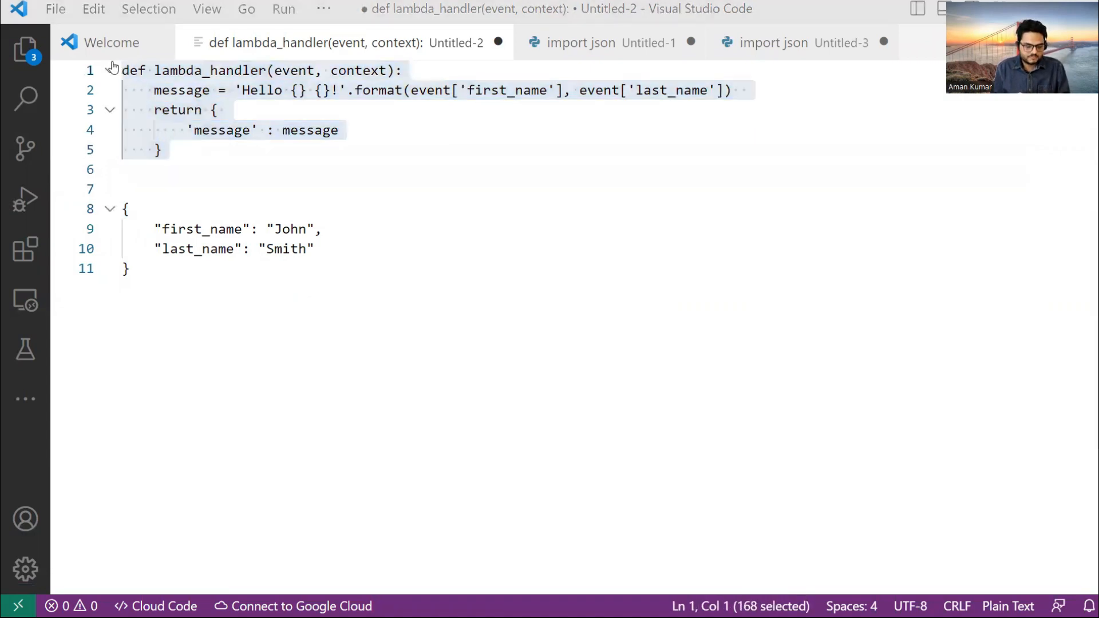
pyautogui.hotkey('ctrl', 'a')
pyautogui.hotkey('ctrl', 'v')
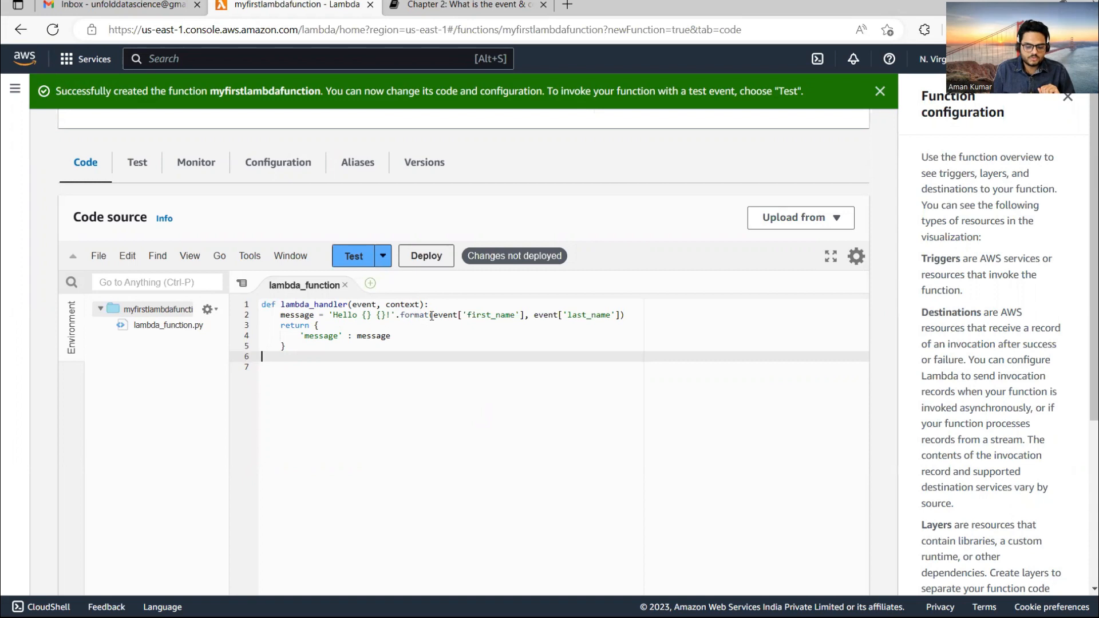
# Deploy the greeting handler reading event['first_name'] to myfirstlambdafunction.
pyautogui.moveTo(432, 315); pyautogui.dragTo(619, 315)
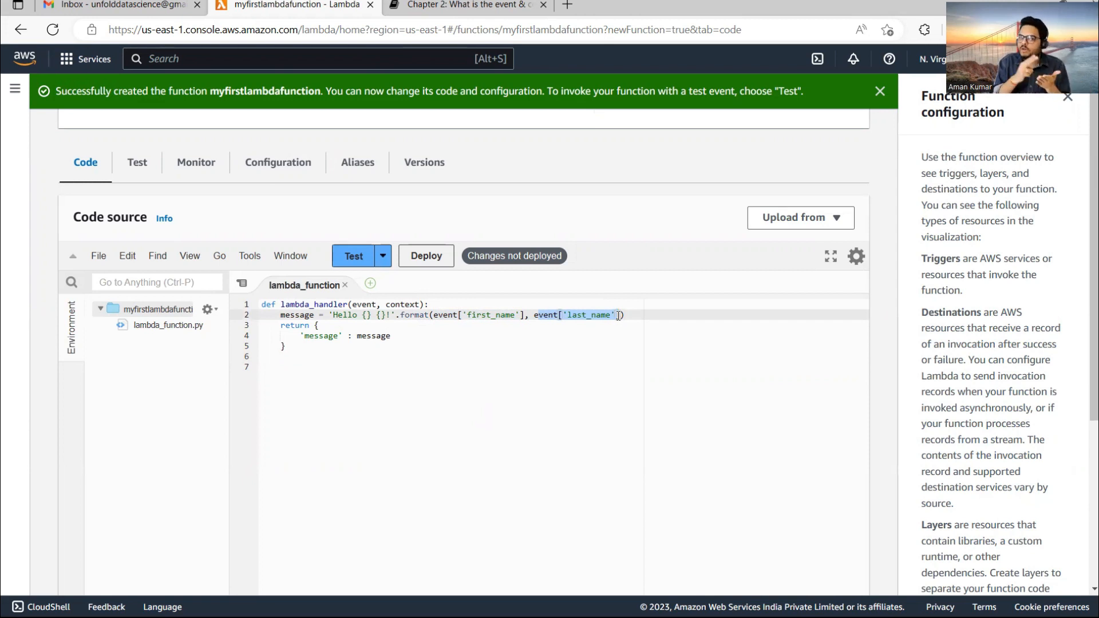
pyautogui.click(470, 356)
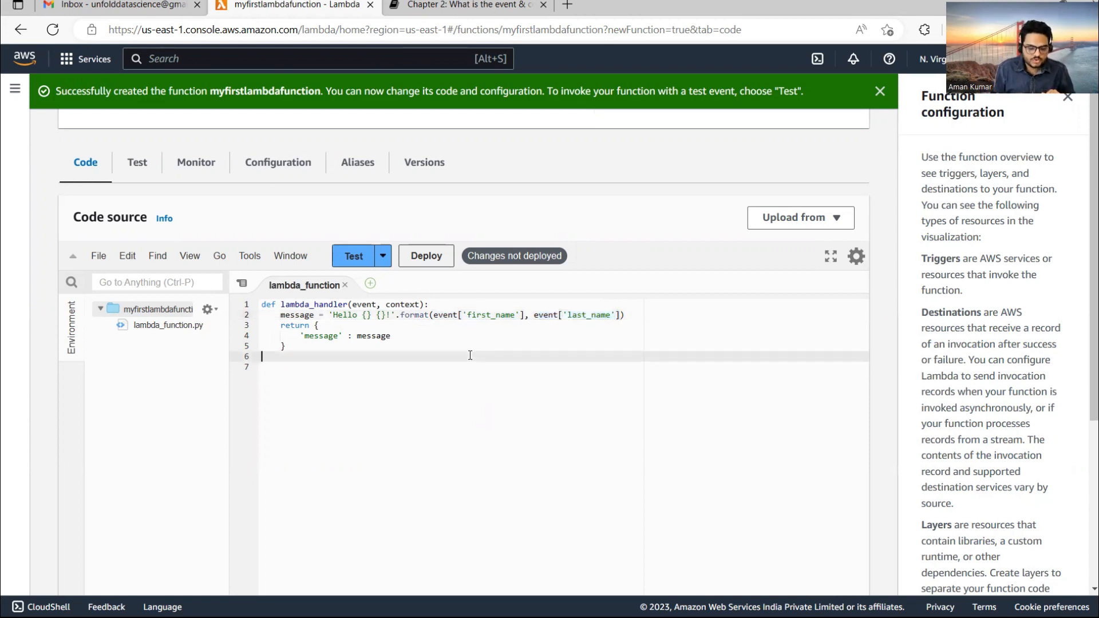
pyautogui.click(410, 256)
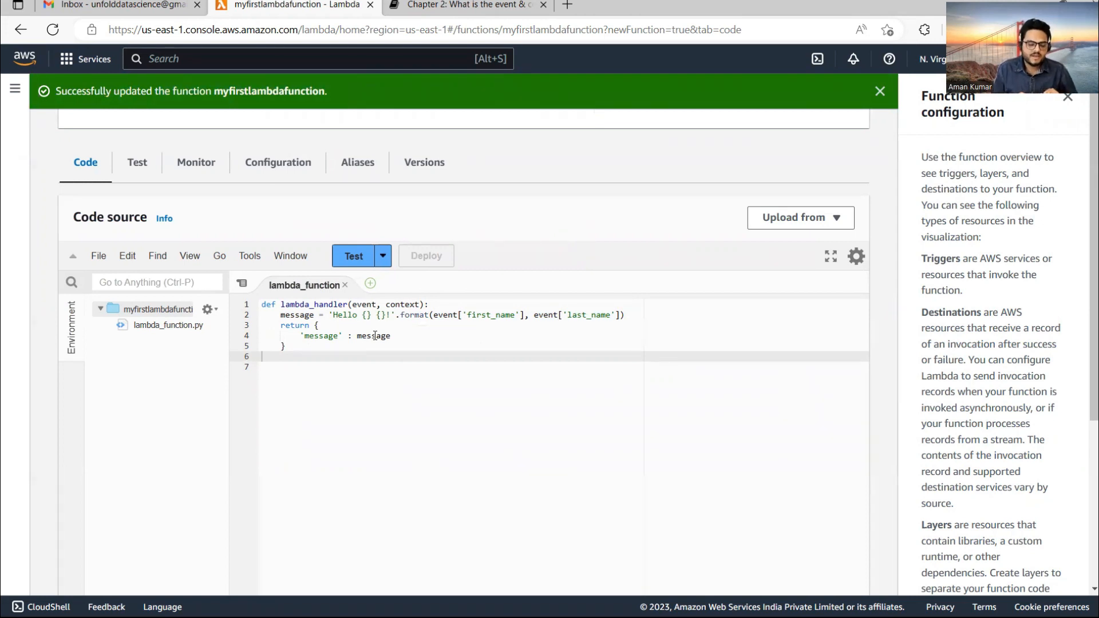
pyautogui.click(353, 258)
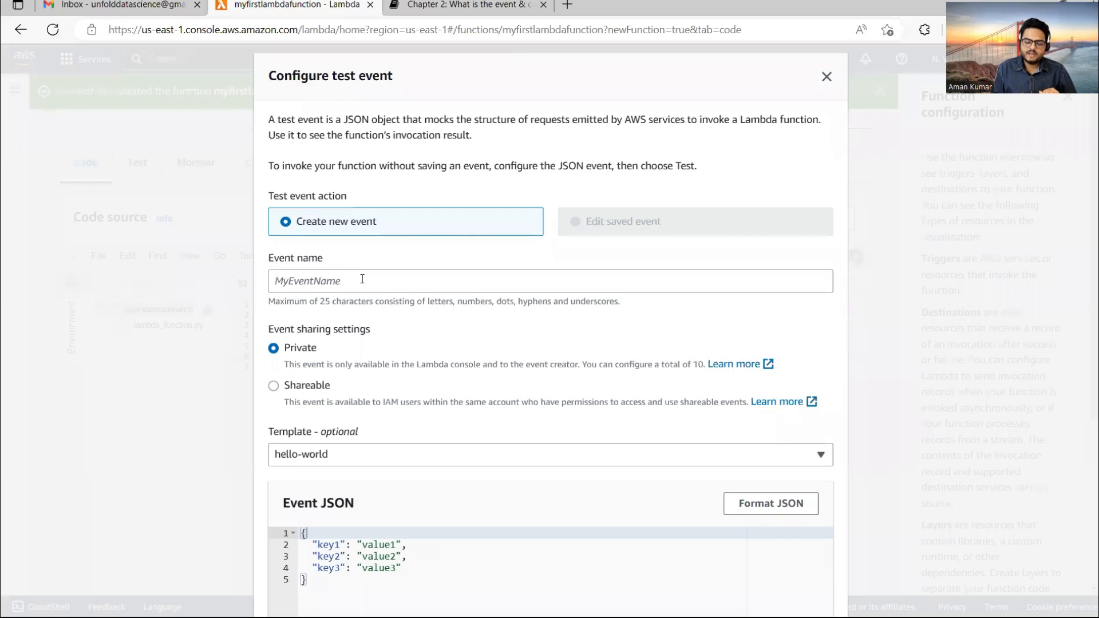
# Save a test event named Mynewevent holding the first_name/last_name JSON copied from VS Code.
pyautogui.click(362, 279)
pyautogui.write('Myne')
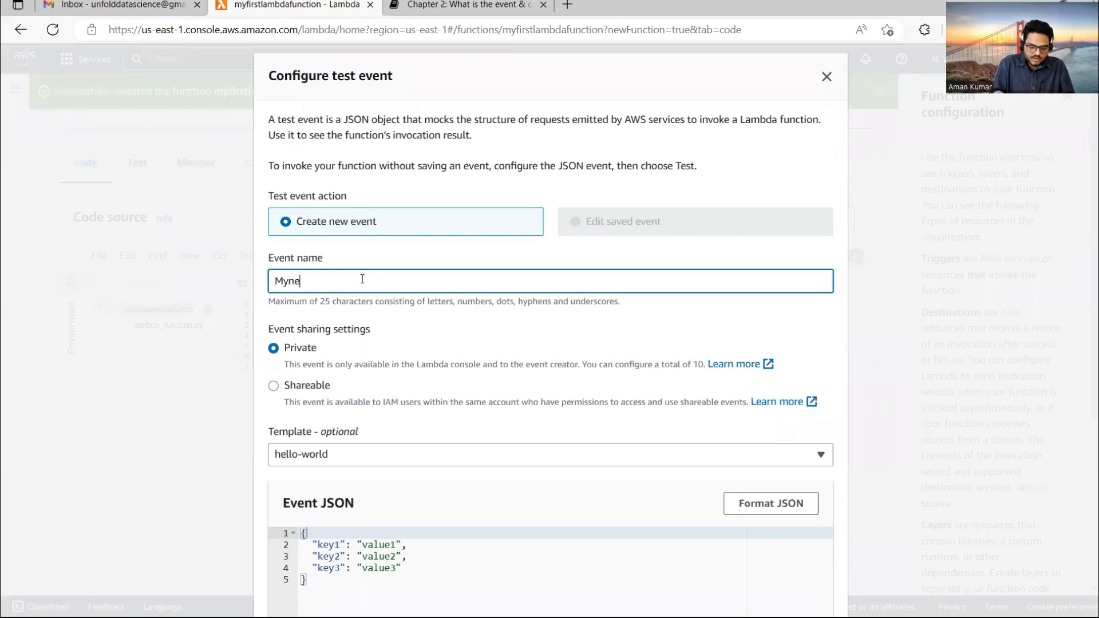
pyautogui.write('wevent')
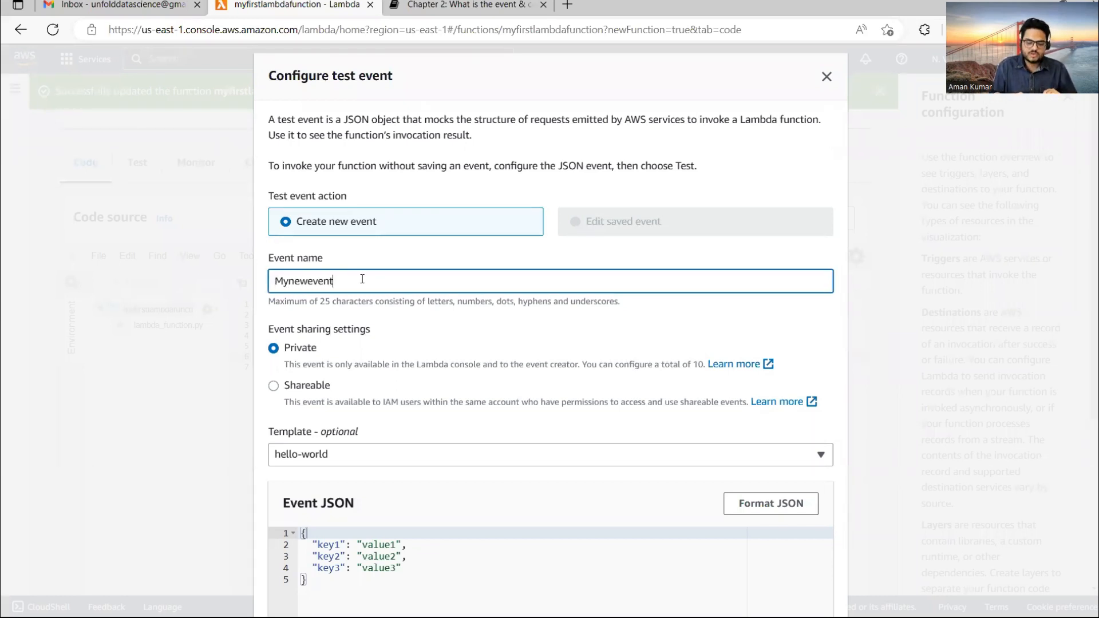
pyautogui.scroll(-5, 1094, 321)
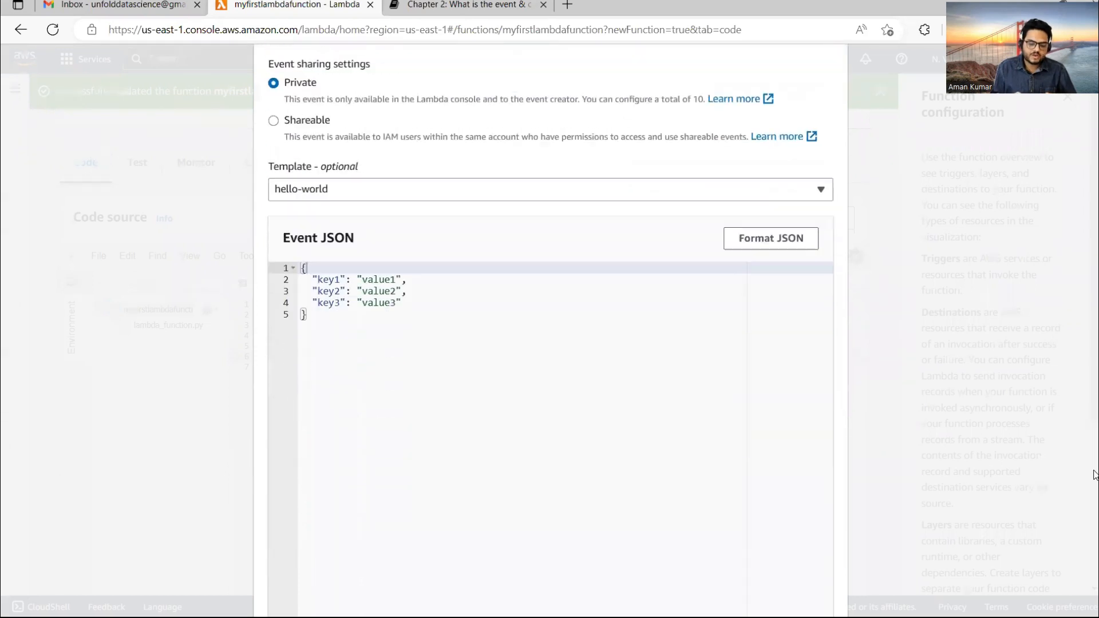
pyautogui.moveTo(578, 617)
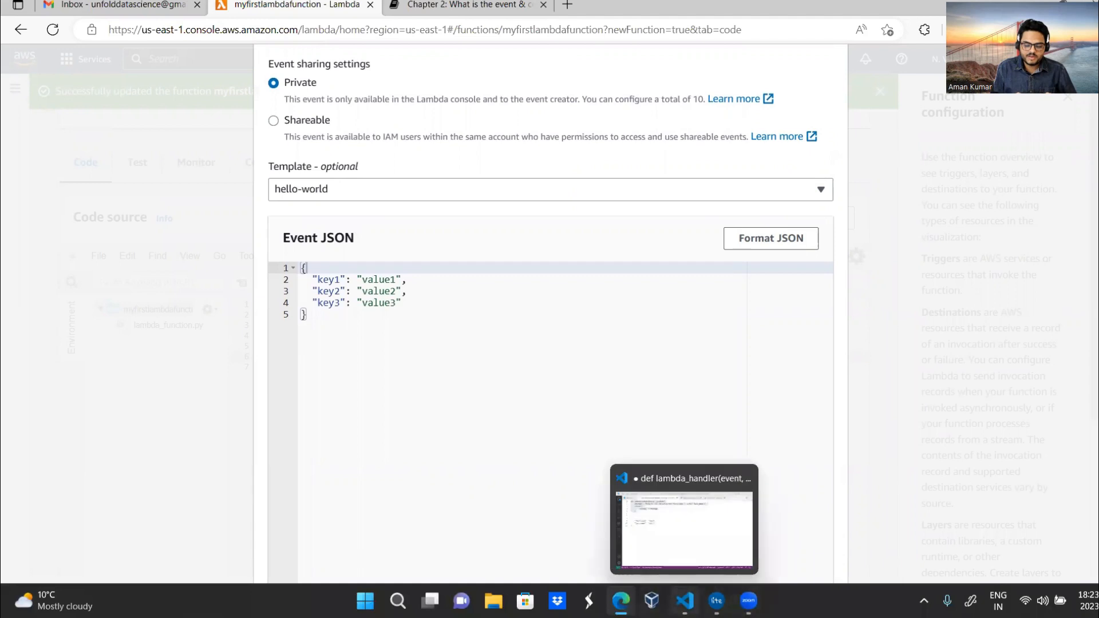
pyautogui.click(684, 600)
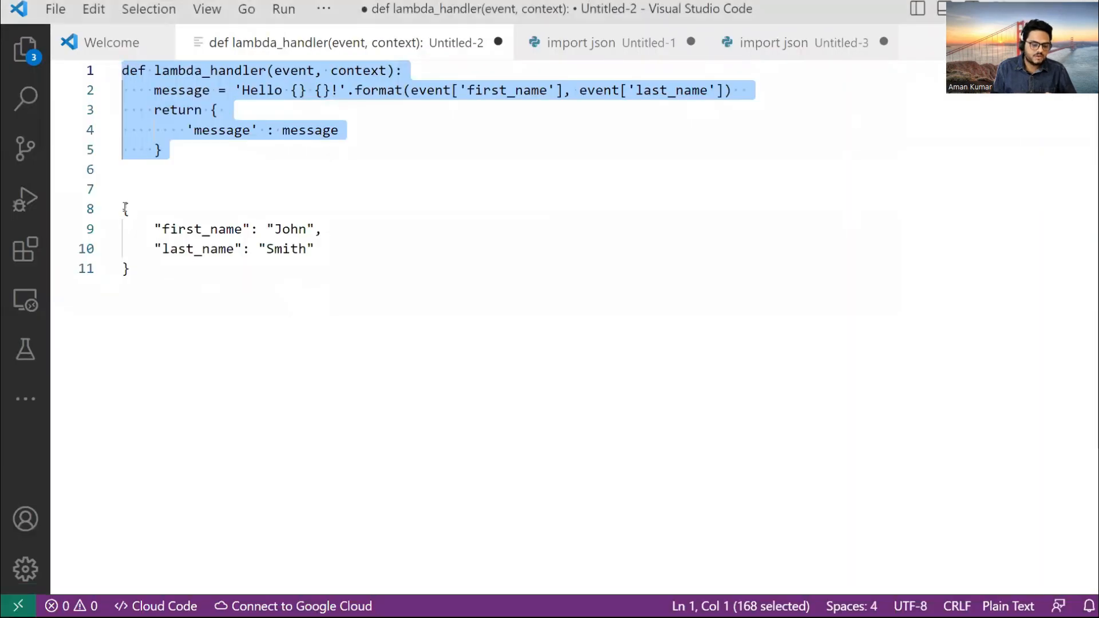
pyautogui.moveTo(127, 210); pyautogui.dragTo(162, 297)
pyautogui.hotkey('ctrl', 'c')
pyautogui.hotkey('alt', 'Tab')
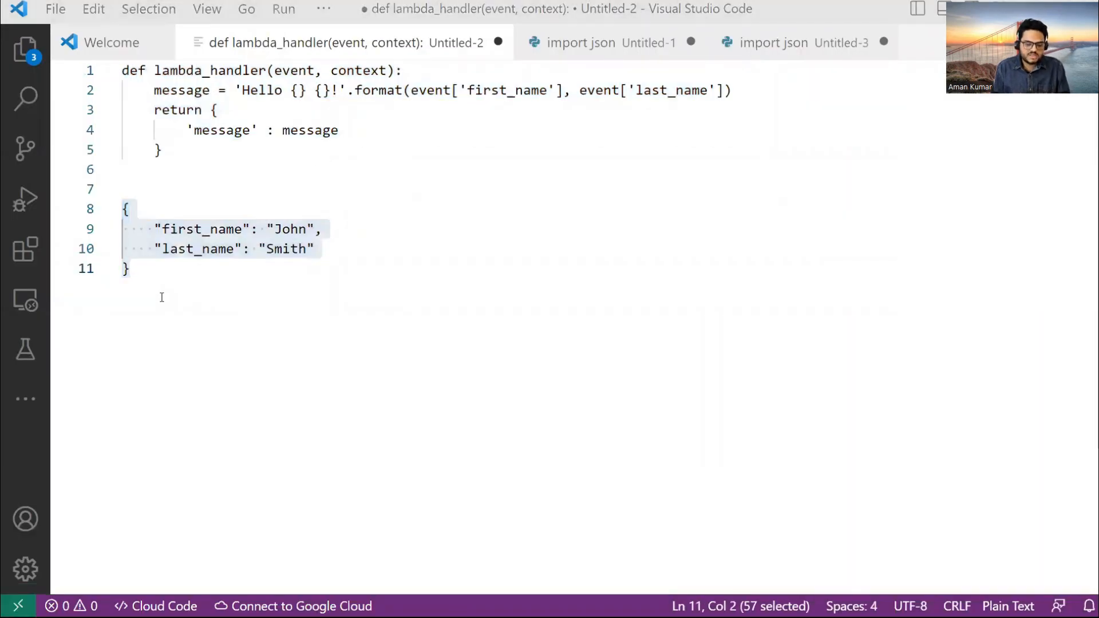
pyautogui.hotkey('ctrl', 'a')
pyautogui.hotkey('ctrl', 'v')
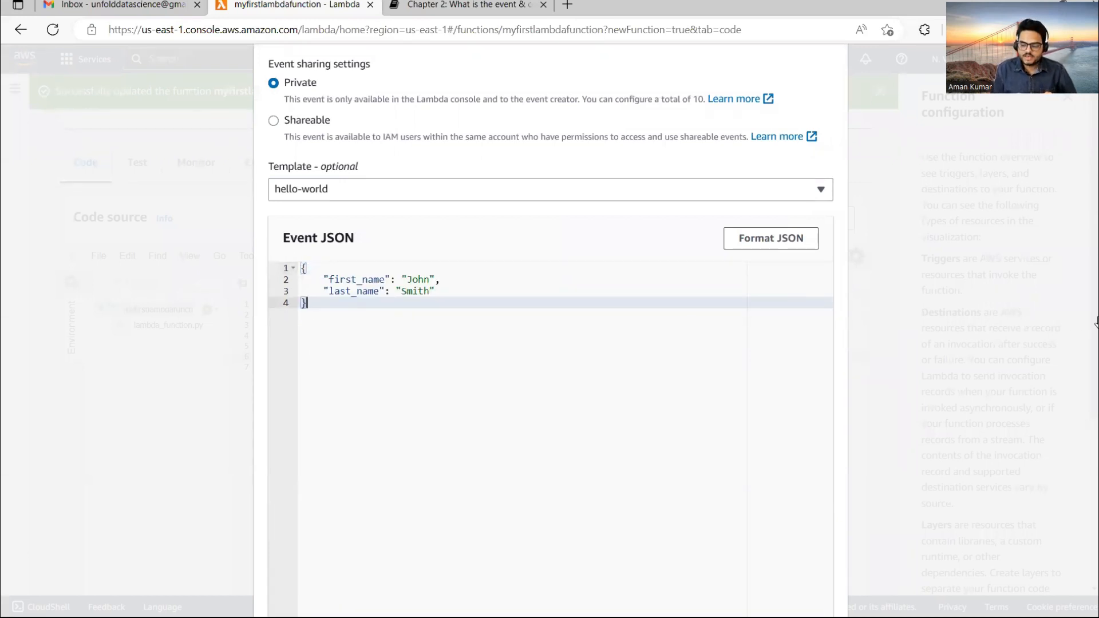
pyautogui.scroll(-2, 1094, 401)
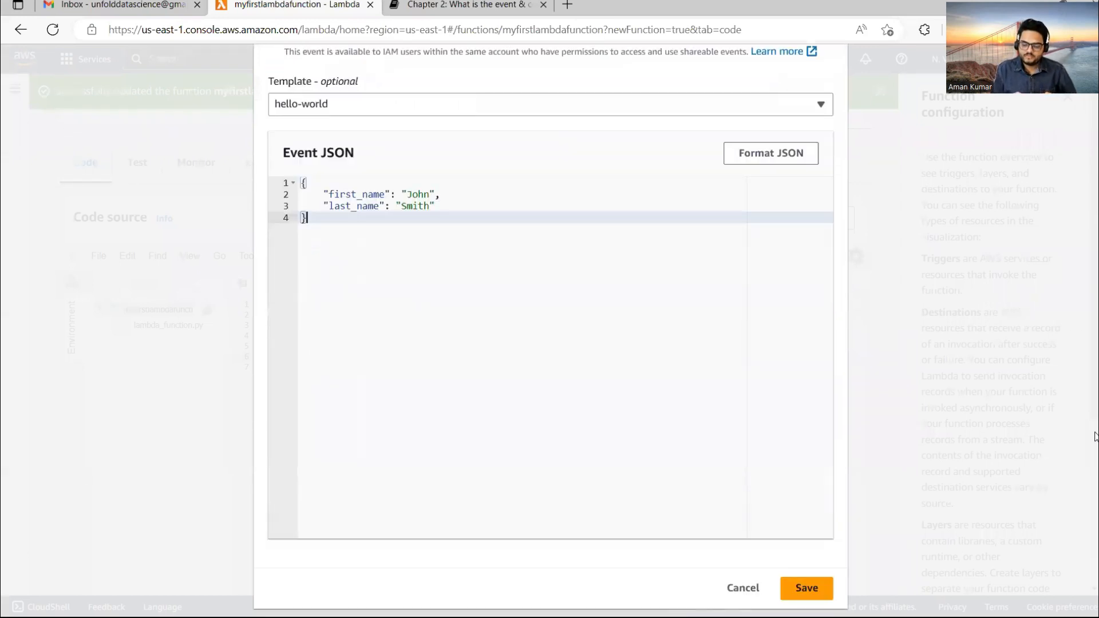
pyautogui.click(818, 591)
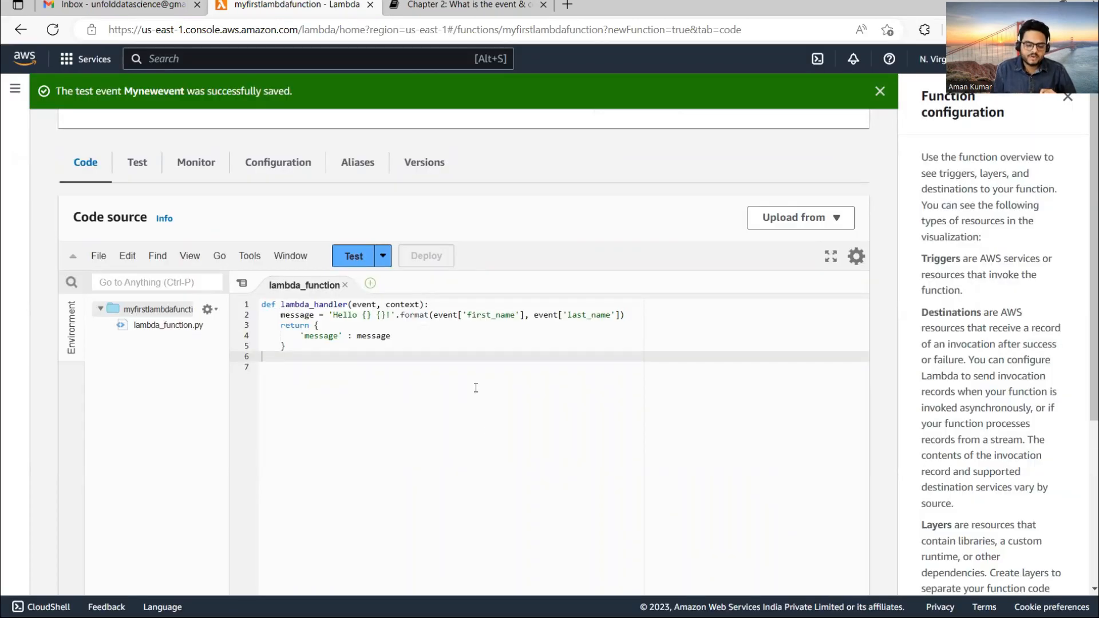
# Run the function with the Mynewevent test event and check the response message.
pyautogui.click(384, 257)
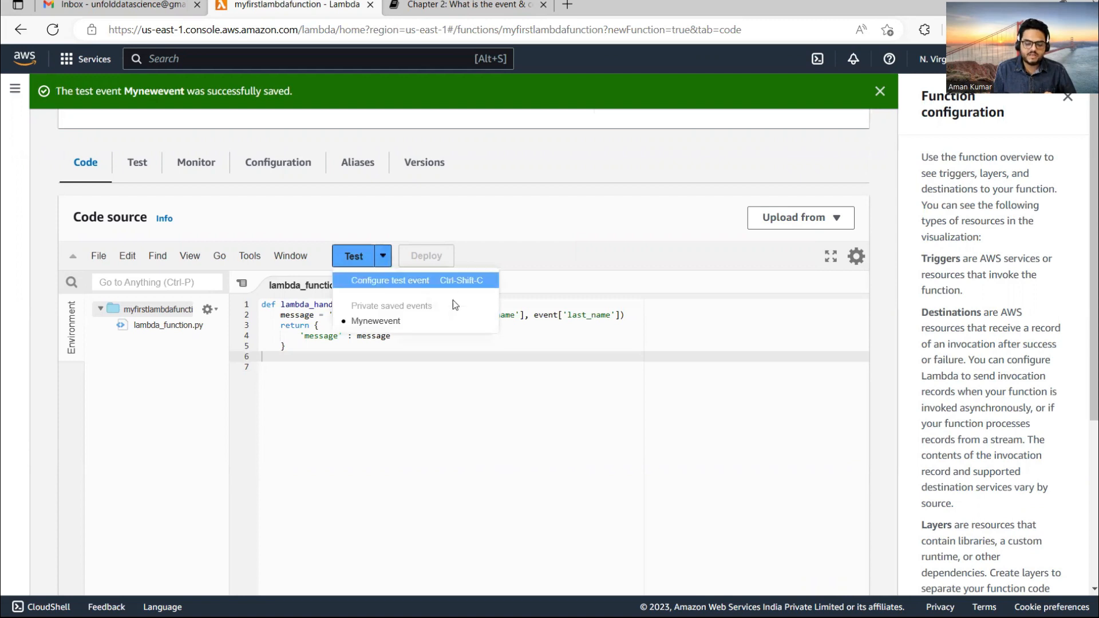
pyautogui.click(398, 322)
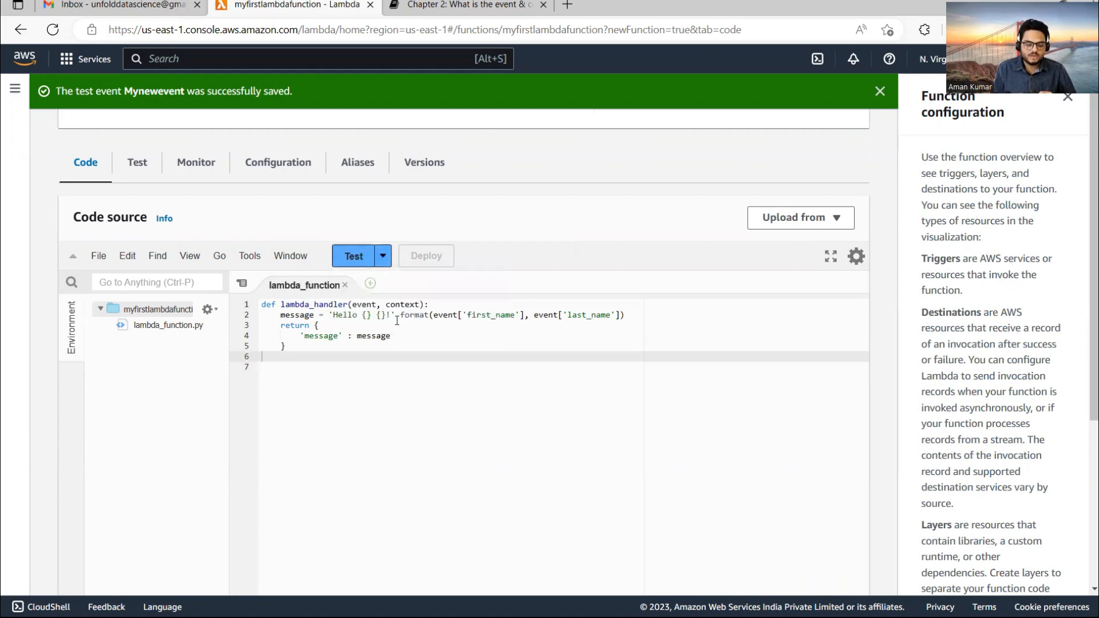
pyautogui.click(398, 321)
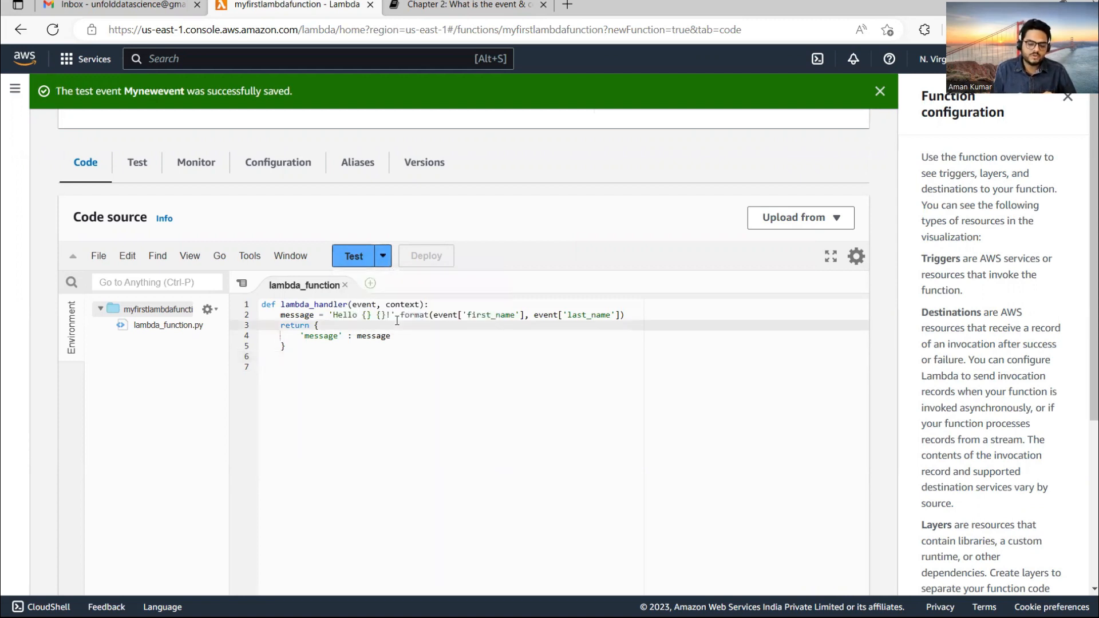
pyautogui.click(352, 259)
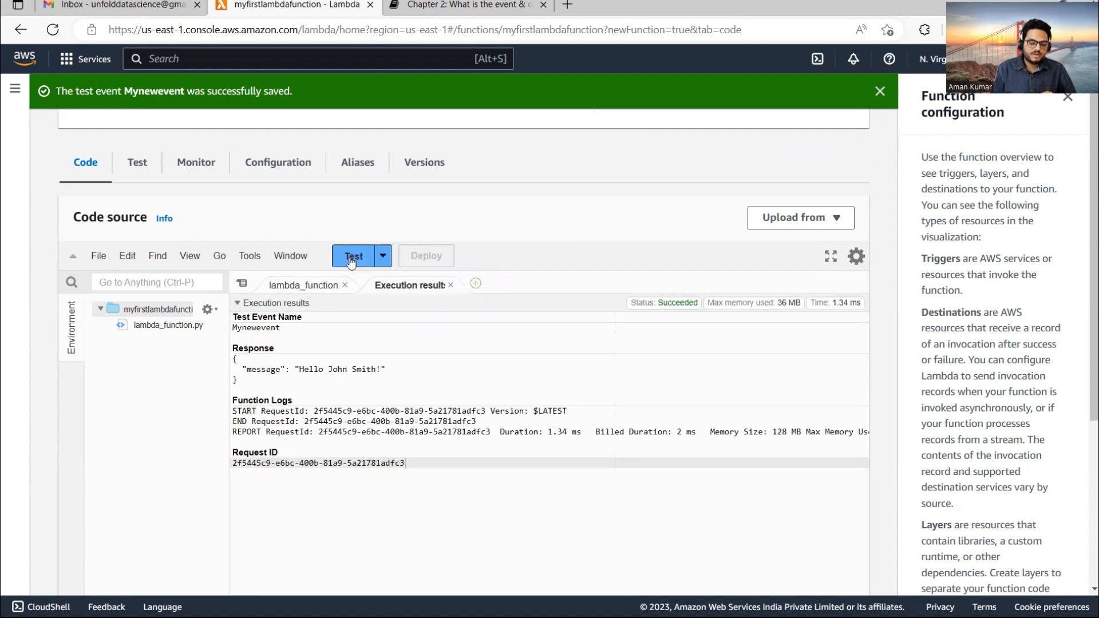
pyautogui.moveTo(243, 369); pyautogui.dragTo(407, 372)
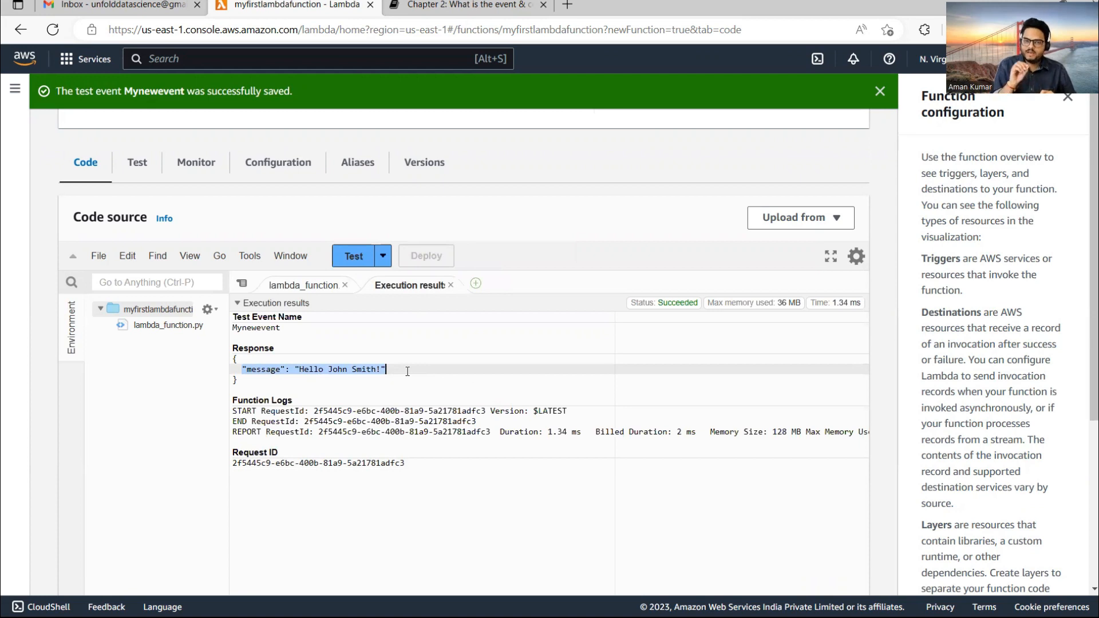
pyautogui.click(305, 285)
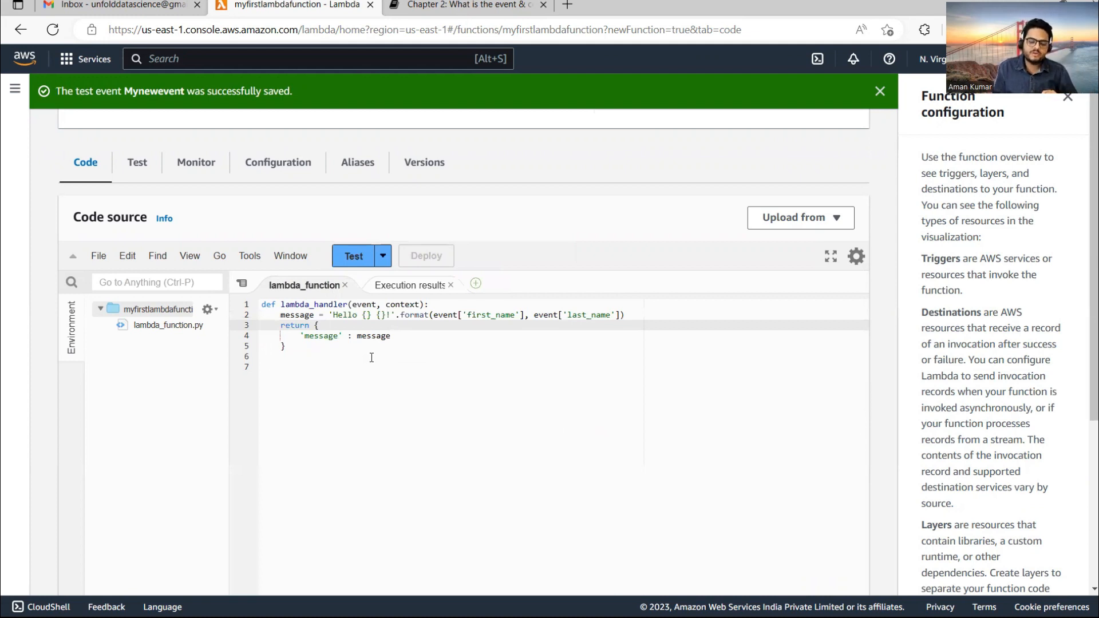
# Rerun the Mynewevent test, highlight the 'Hello John Smith!' response, and close the execution results.
pyautogui.click(384, 257)
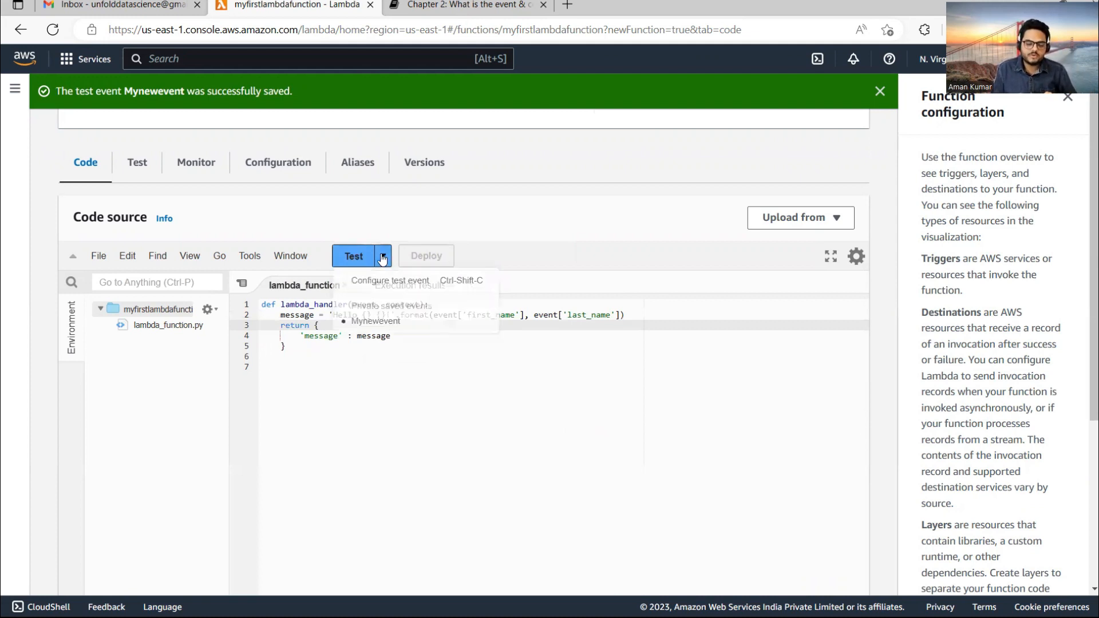
pyautogui.click(377, 322)
pyautogui.click(392, 290)
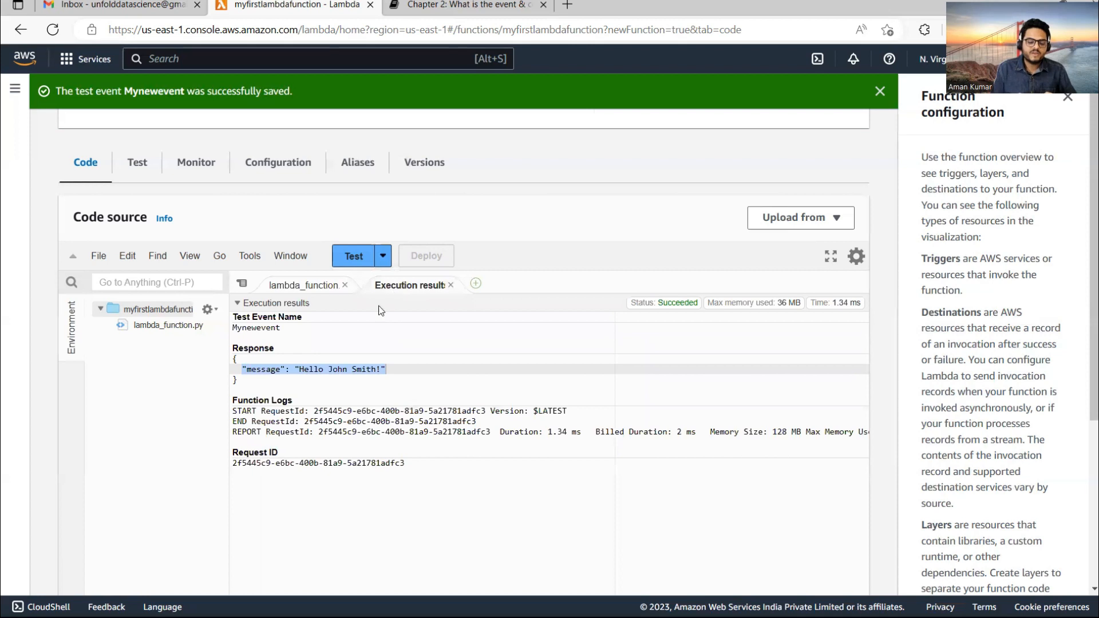
pyautogui.click(269, 390)
pyautogui.click(244, 370)
pyautogui.moveTo(243, 370); pyautogui.dragTo(396, 371)
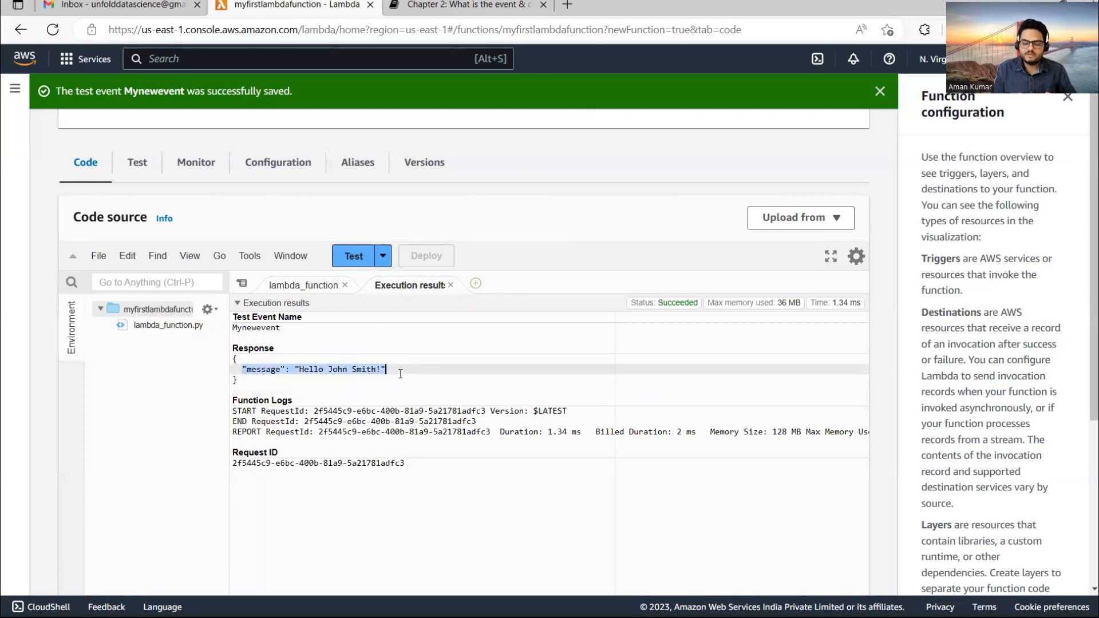
pyautogui.click(400, 370)
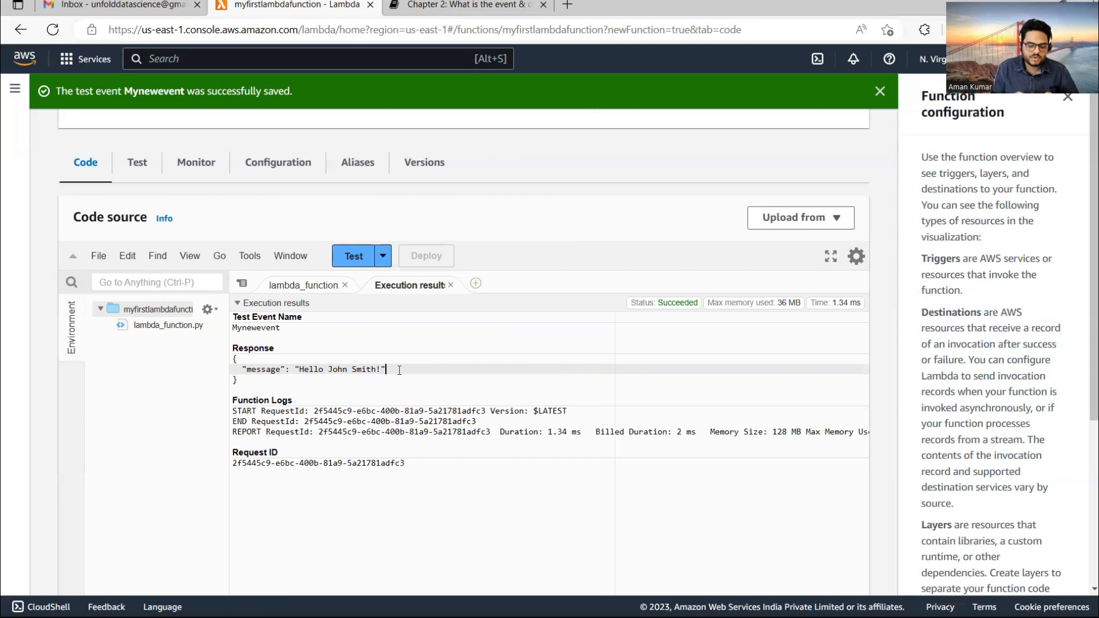
pyautogui.moveTo(387, 369); pyautogui.dragTo(222, 361)
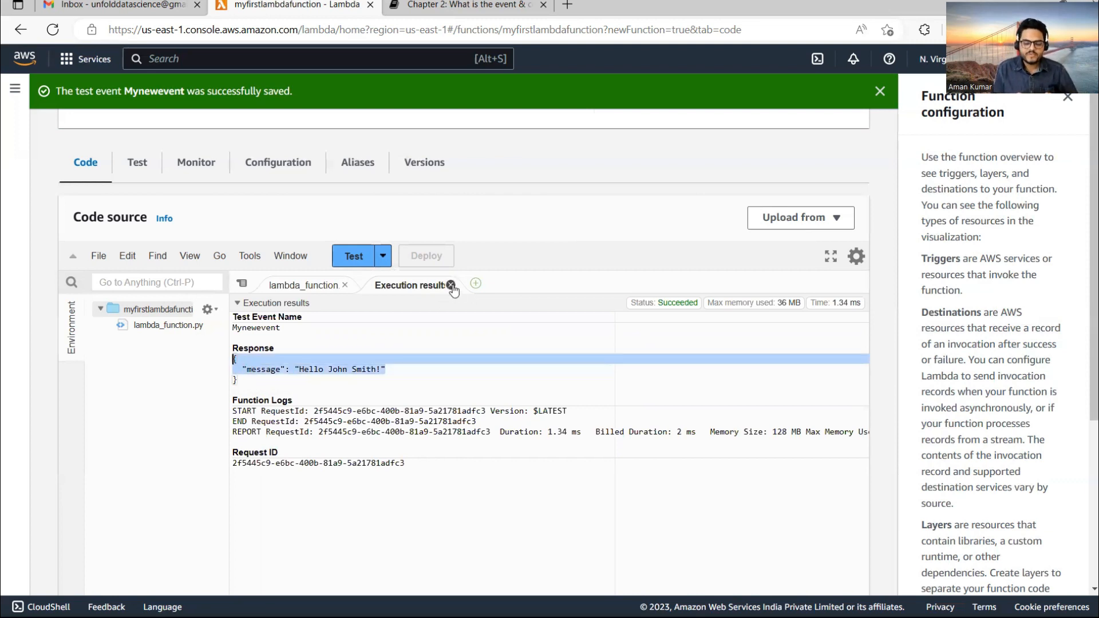
pyautogui.click(450, 285)
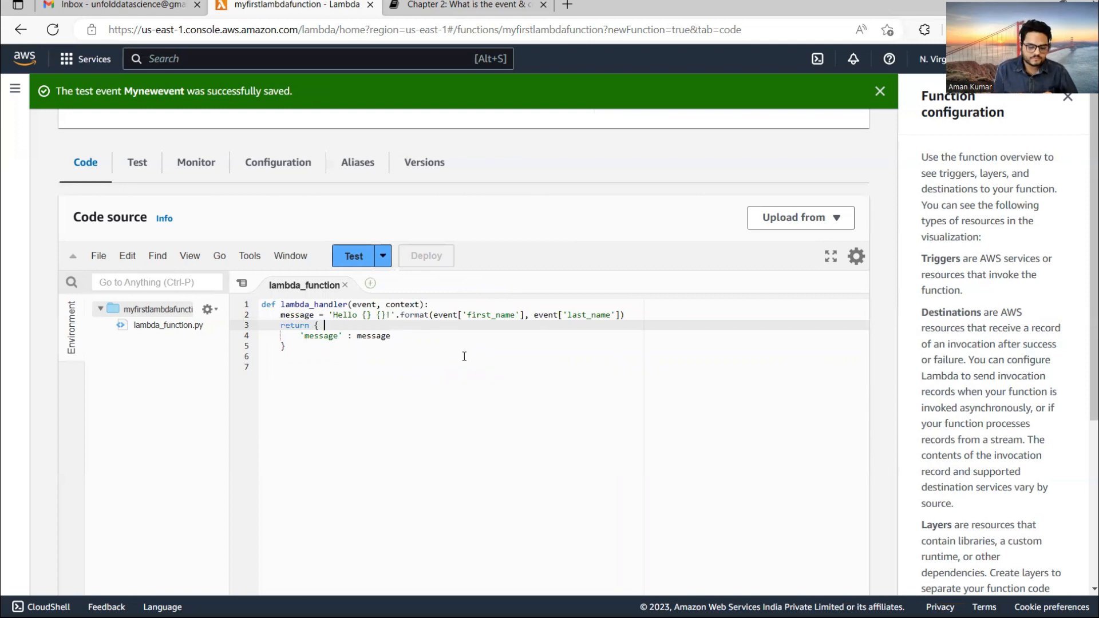
# Copy the S3 handler code from VS Code Untitled-1 and paste it over the greeting function code.
pyautogui.moveTo(645, 616)
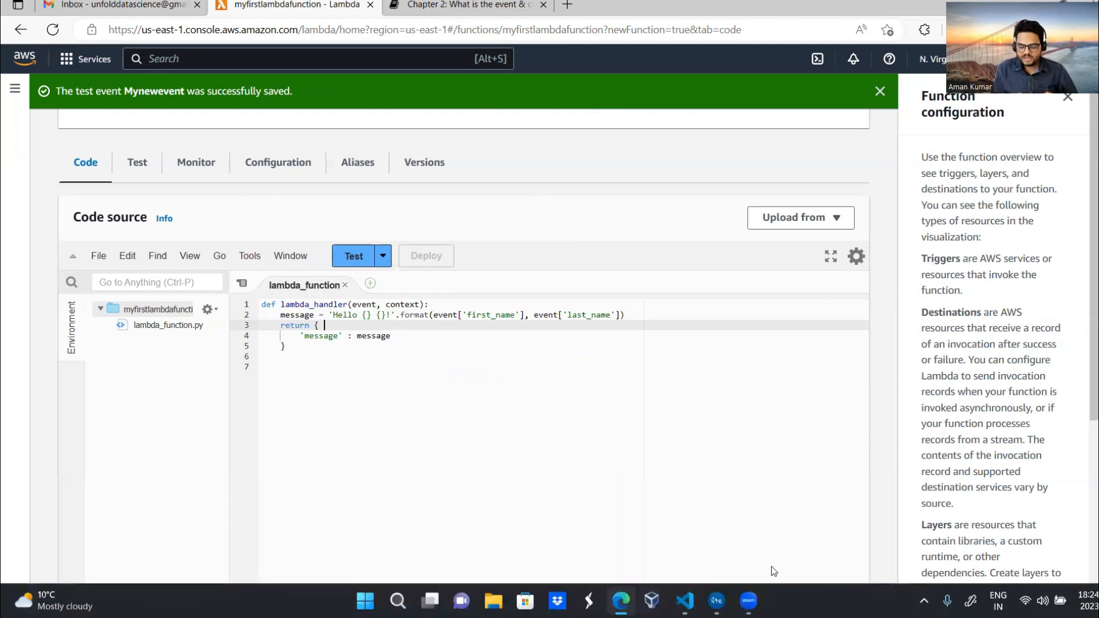
pyautogui.click(615, 557)
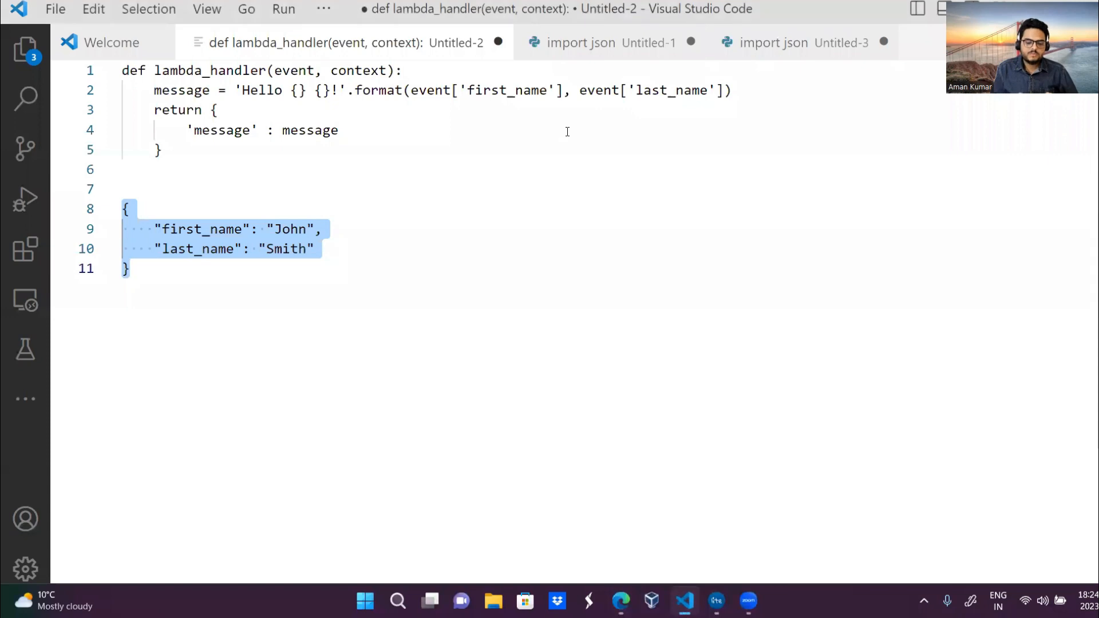
pyautogui.click(589, 43)
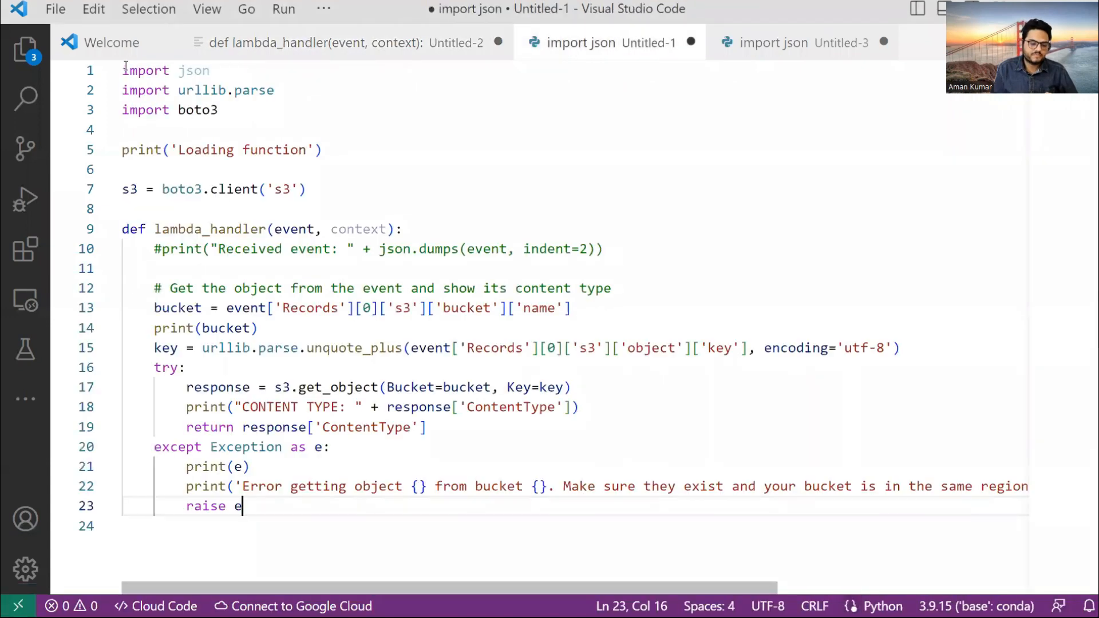
pyautogui.moveTo(122, 71); pyautogui.dragTo(374, 551)
pyautogui.hotkey('ctrl', 'c')
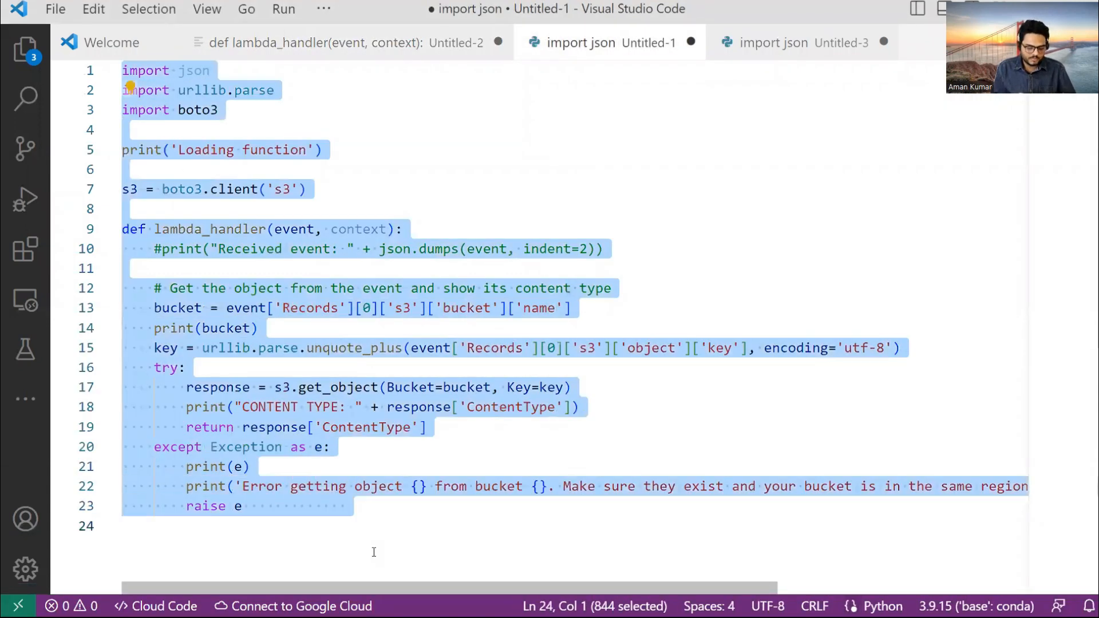
pyautogui.hotkey('alt', 'Tab')
pyautogui.moveTo(362, 358); pyautogui.dragTo(219, 283)
pyautogui.hotkey('ctrl', 'v')
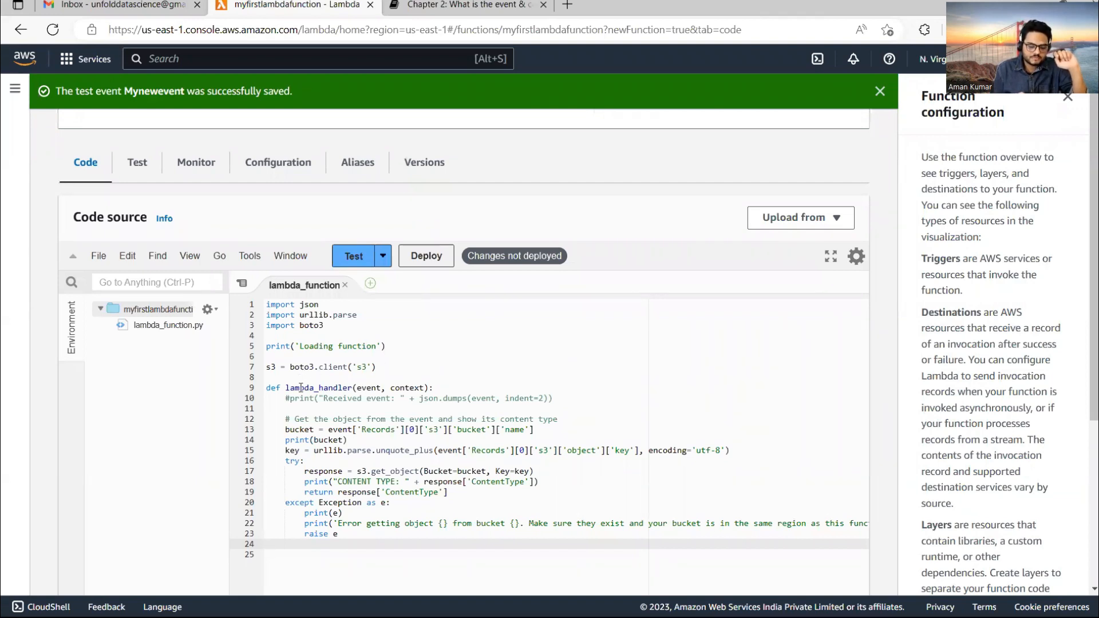
# Highlight the lambda_handler name, its event and context parameters, and the import boto3 line.
pyautogui.doubleClick(300, 387)
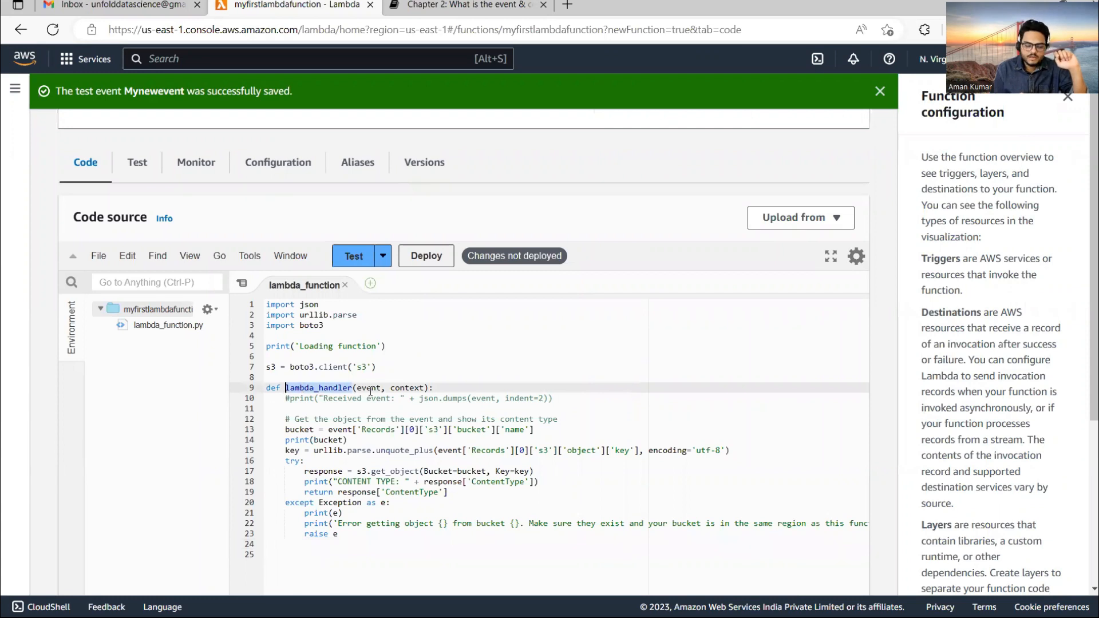
pyautogui.doubleClick(370, 387)
pyautogui.doubleClick(404, 387)
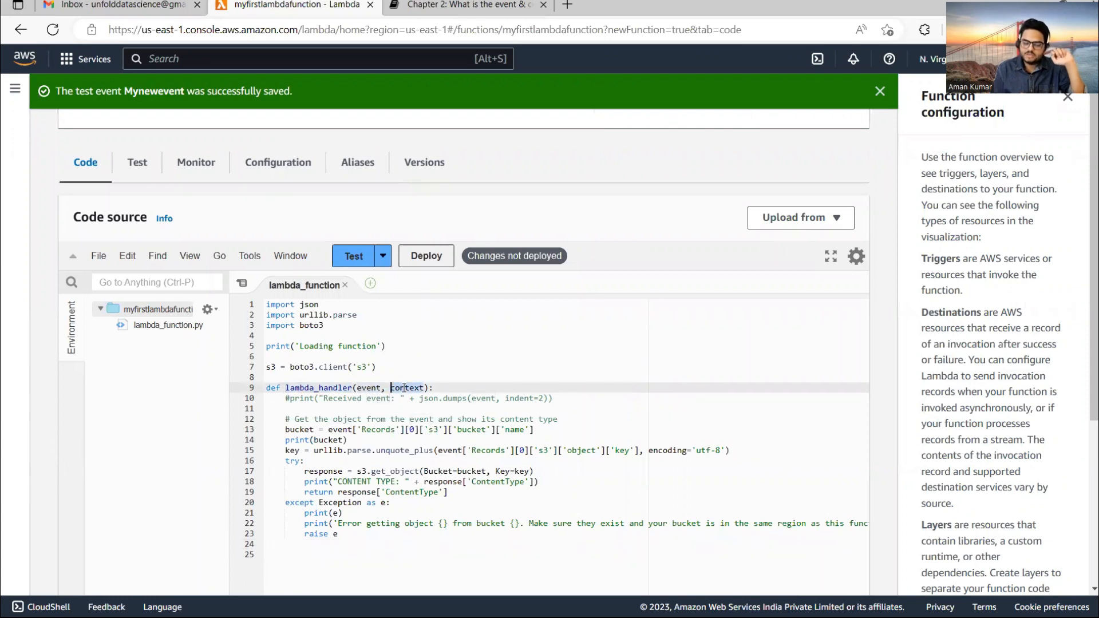
pyautogui.moveTo(334, 325); pyautogui.dragTo(250, 329)
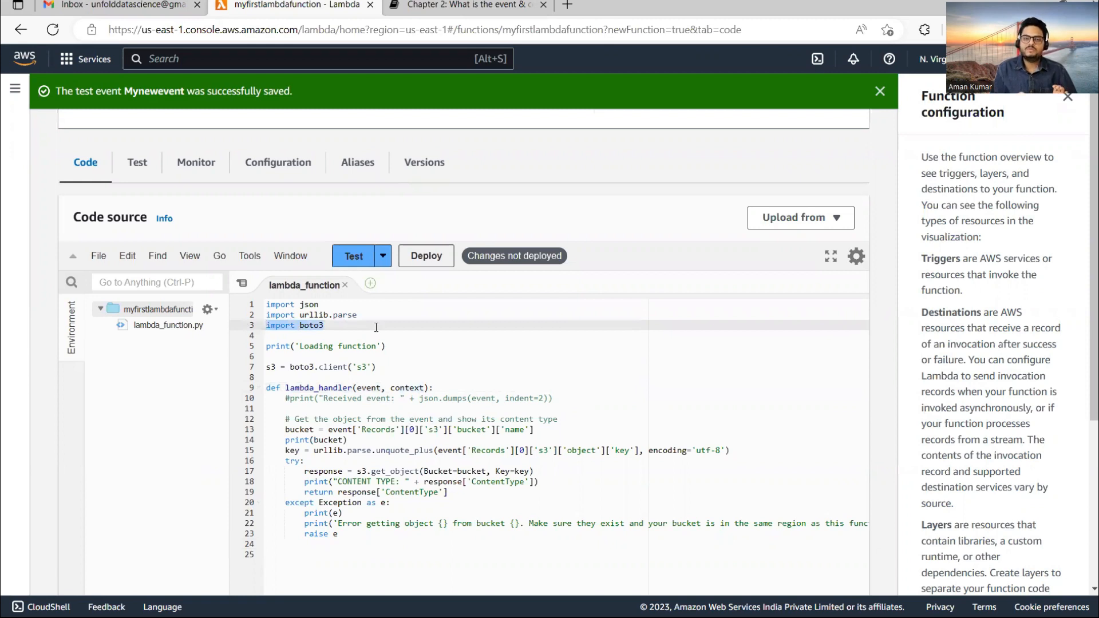
pyautogui.doubleClick(311, 326)
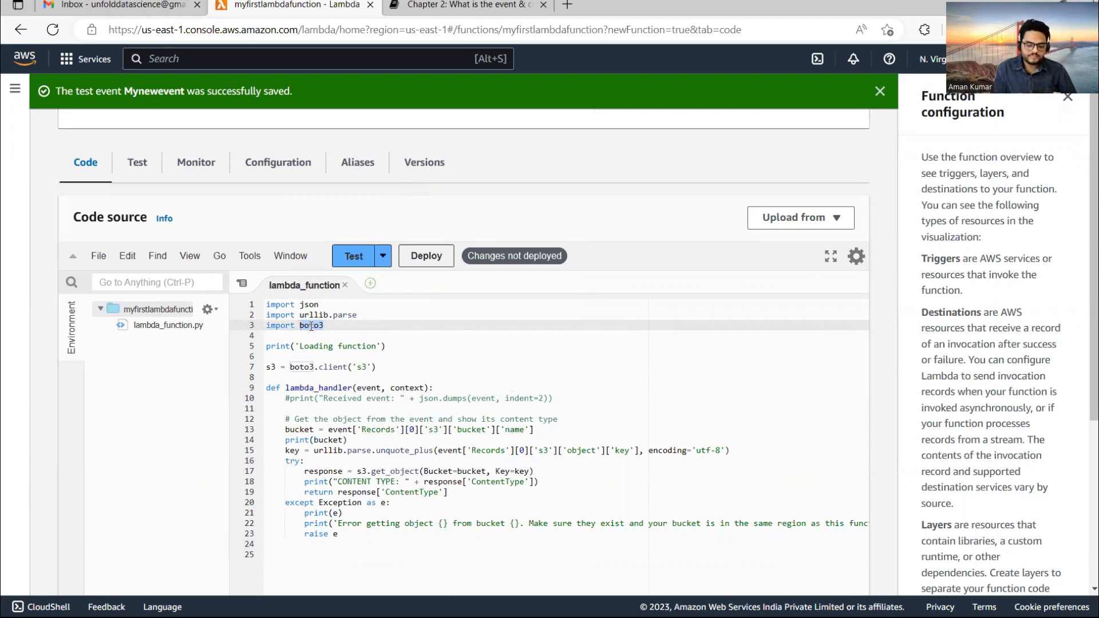
pyautogui.doubleClick(359, 388)
pyautogui.click(415, 380)
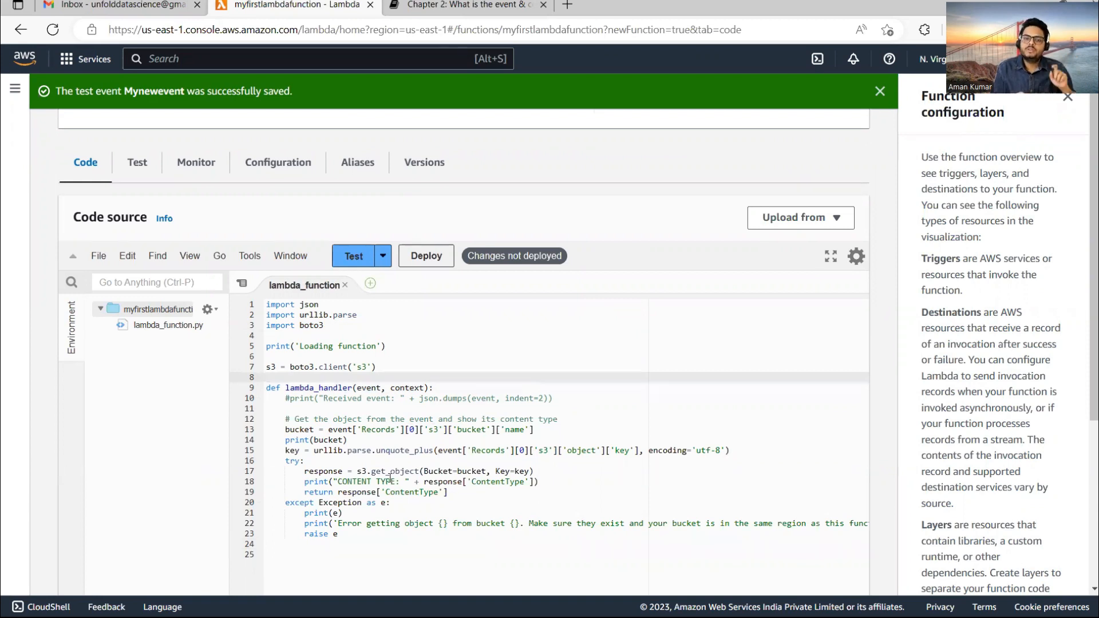
# Start adding an S3 trigger and copy the bucket name mytestbucket21nov from the S3 tab.
pyautogui.scroll(5, 1095, 361)
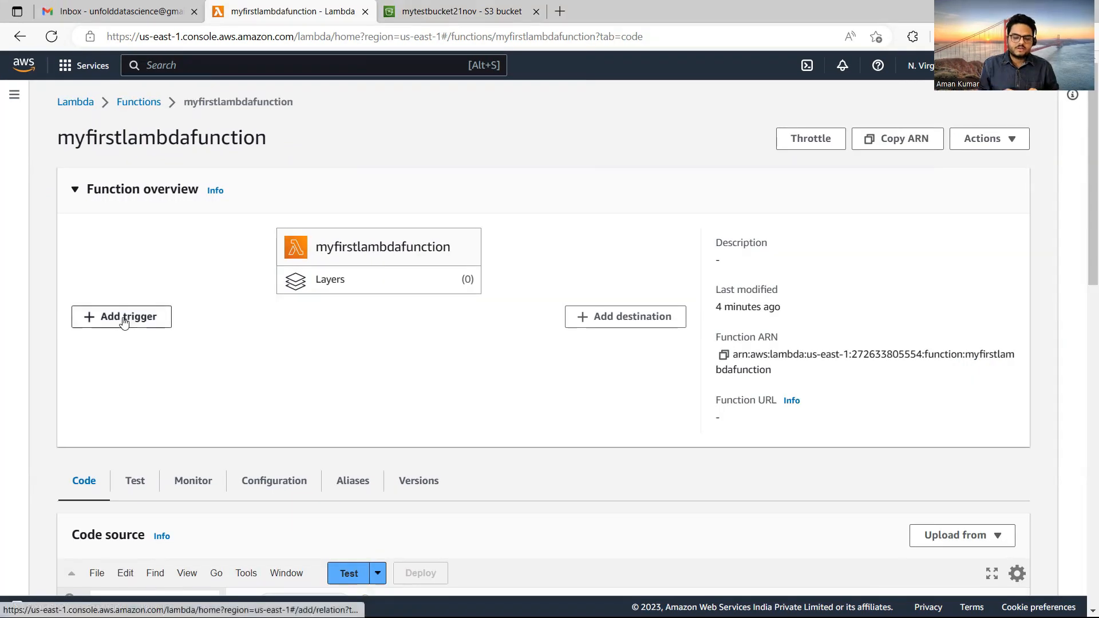
pyautogui.click(124, 320)
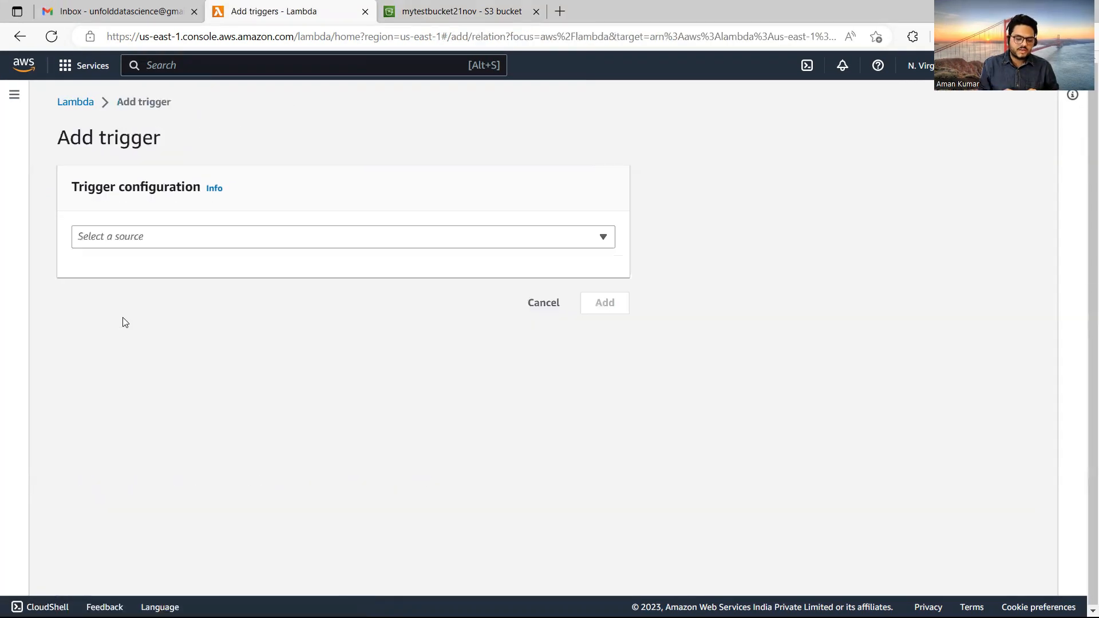
pyautogui.click(192, 239)
pyautogui.write('s3')
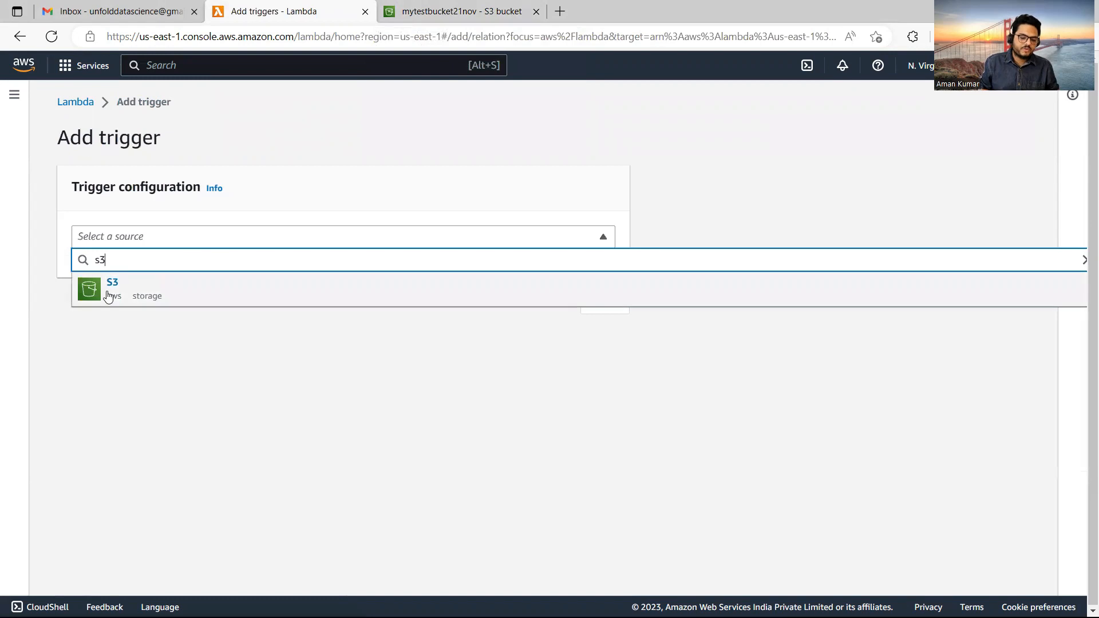
pyautogui.click(108, 295)
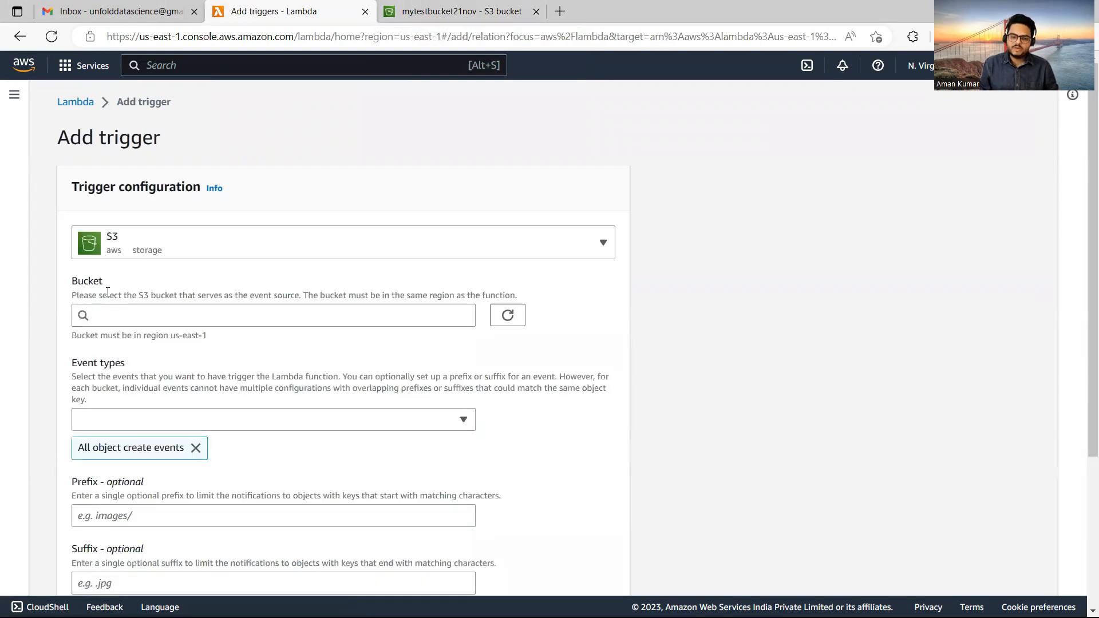
pyautogui.click(500, 6)
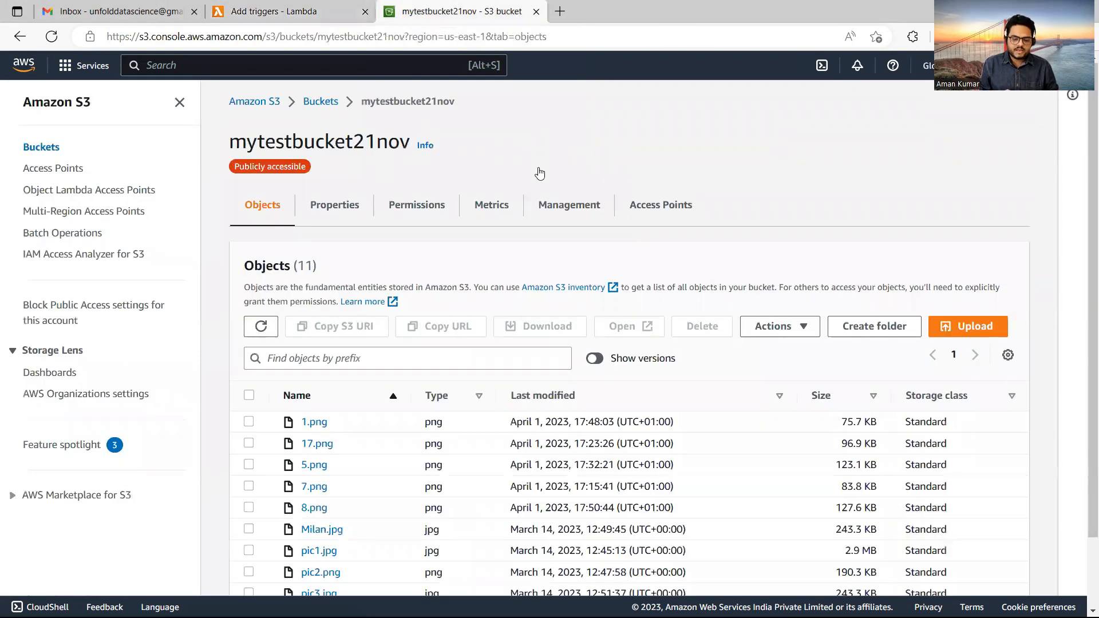
pyautogui.moveTo(232, 138); pyautogui.dragTo(408, 137)
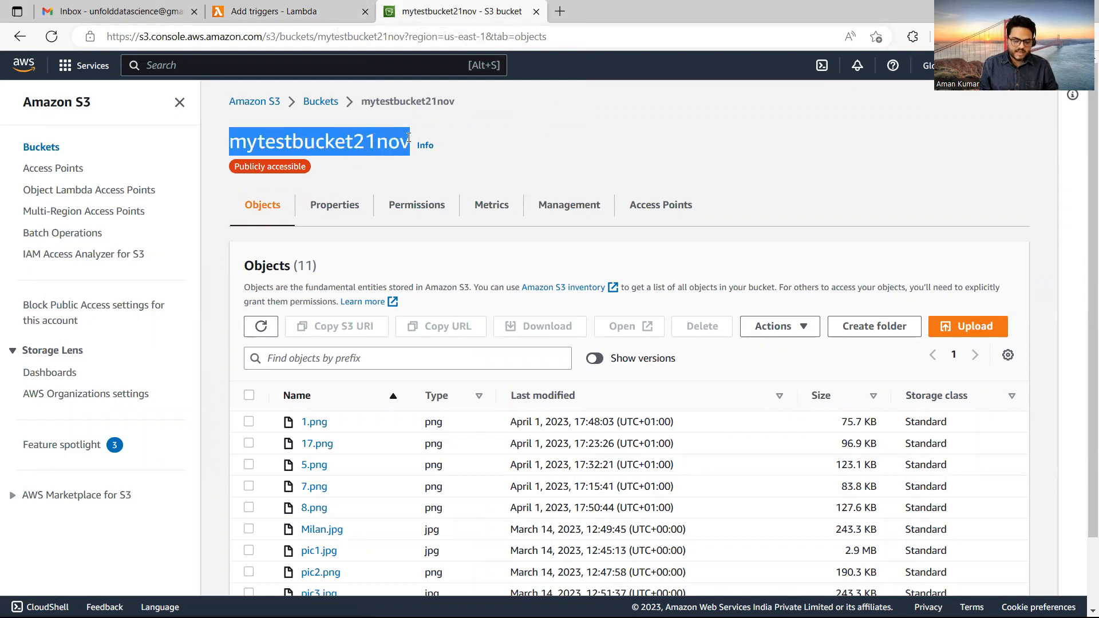
pyautogui.click(281, 11)
# Pick bucket mytestbucket21nov with all object create events, acknowledge the recursion warning, and add the trigger.
pyautogui.click(190, 319)
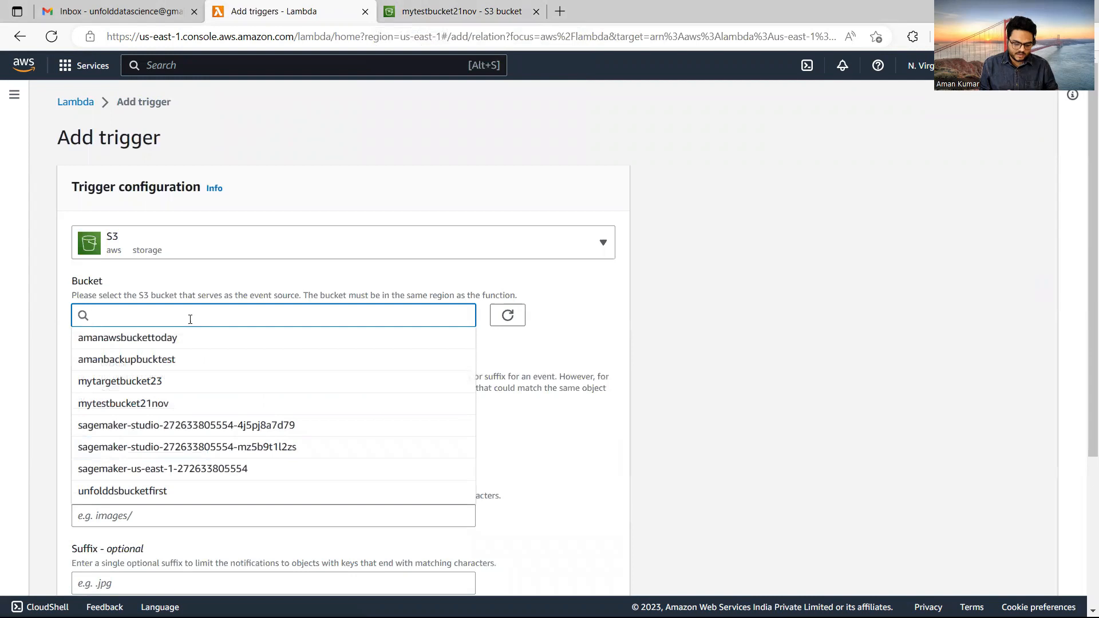
pyautogui.click(158, 404)
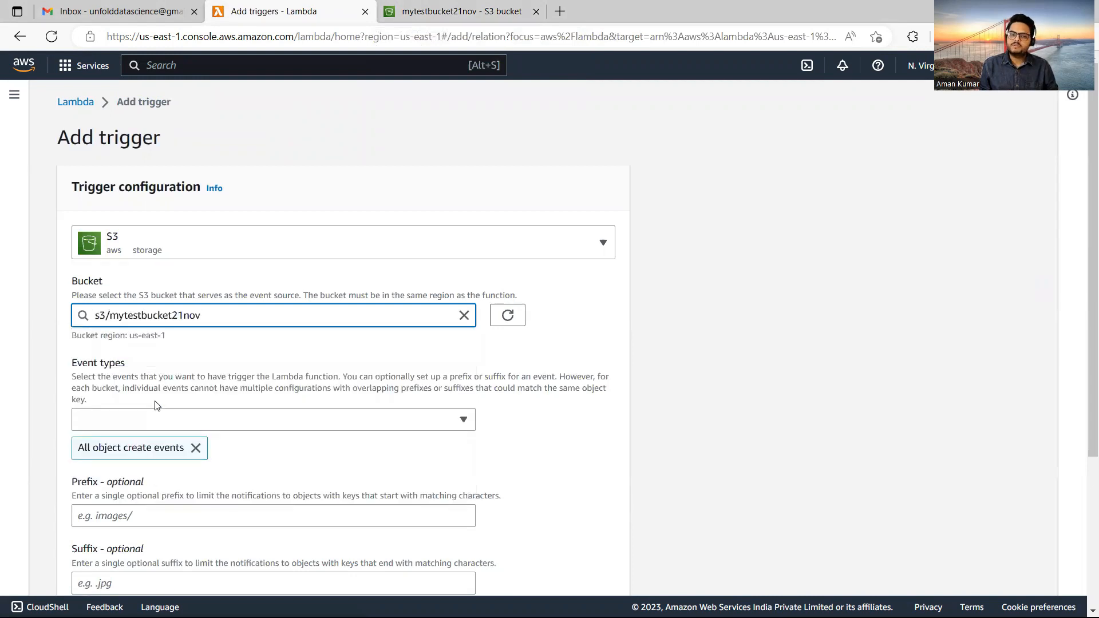
pyautogui.click(1074, 309)
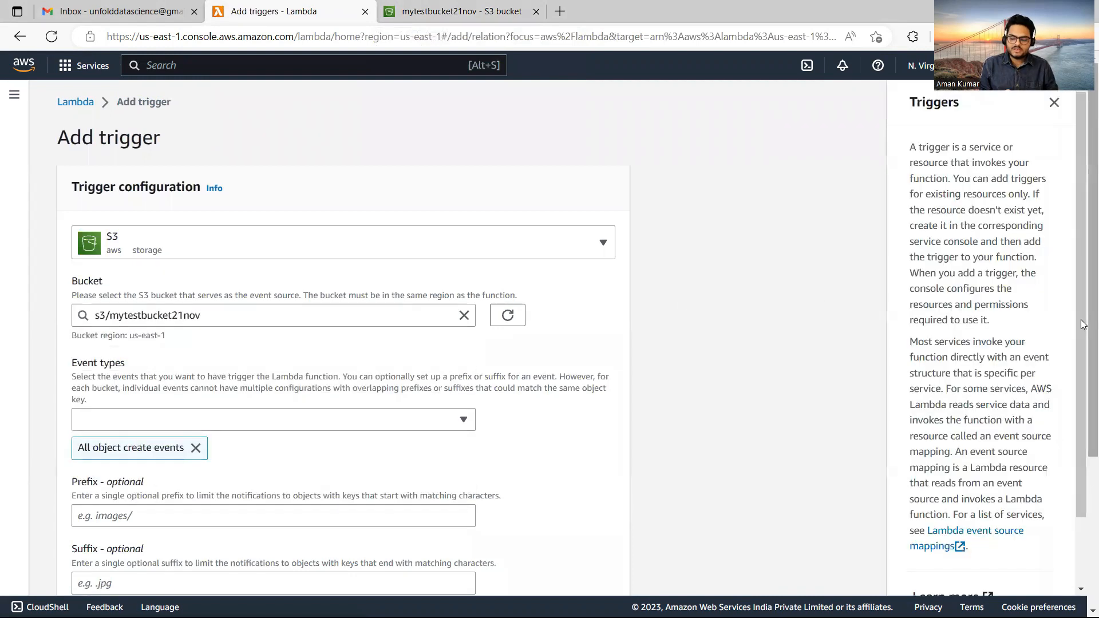
pyautogui.scroll(-2, 629, 320)
pyautogui.click(300, 318)
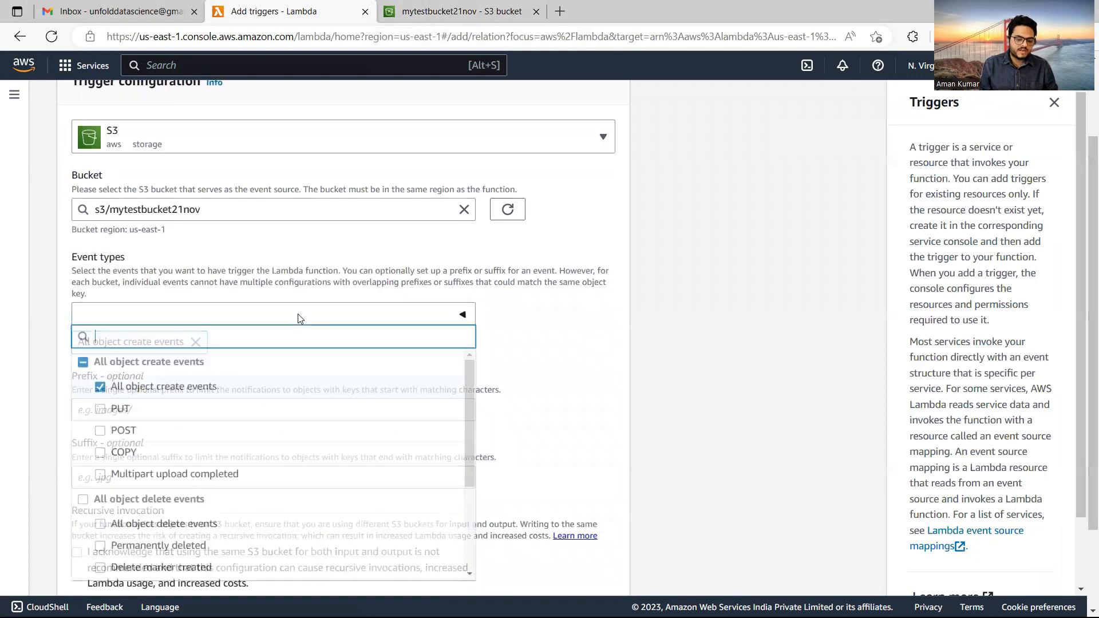
pyautogui.click(718, 303)
pyautogui.scroll(-2, 128, 392)
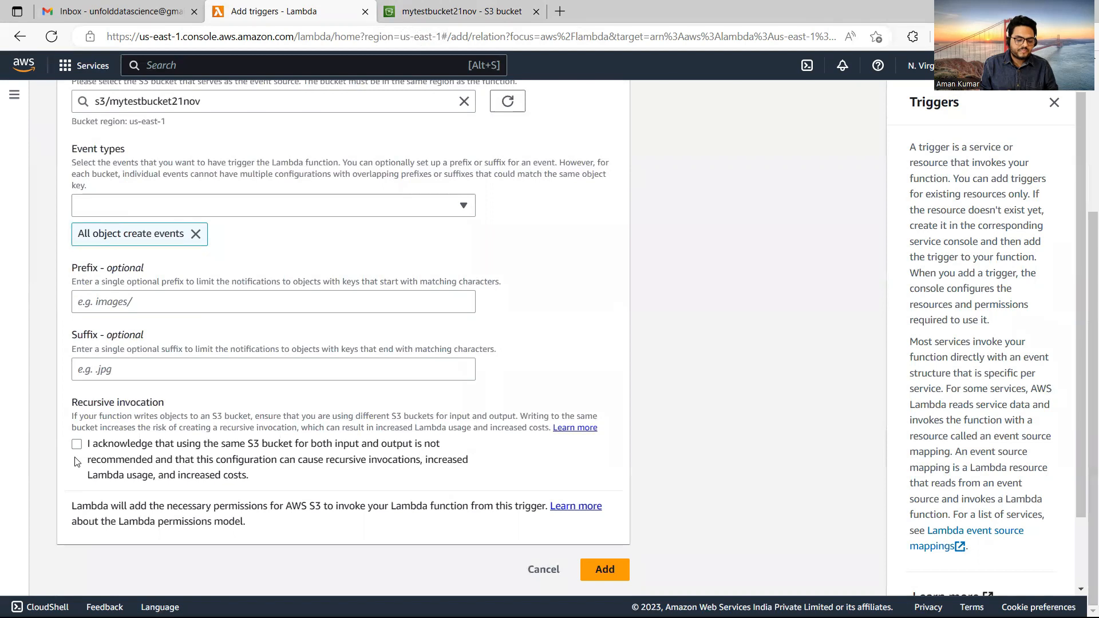
pyautogui.click(77, 444)
pyautogui.click(598, 560)
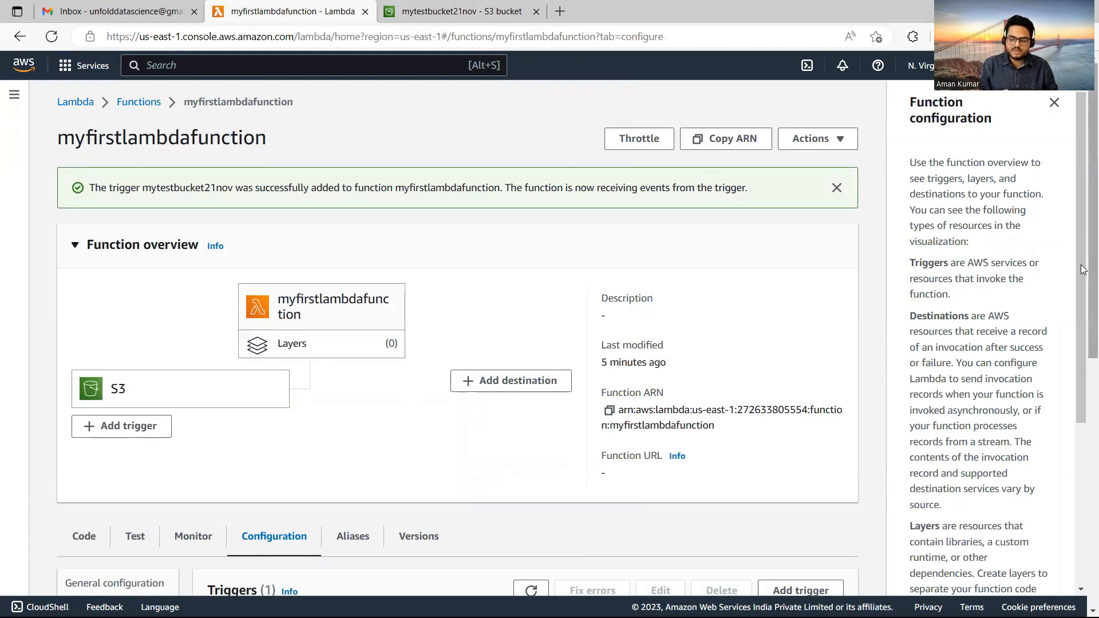
# Open the function's Code tab and select the line printing the bucket name.
pyautogui.scroll(-3, 1083, 269)
pyautogui.scroll(-2, 1083, 441)
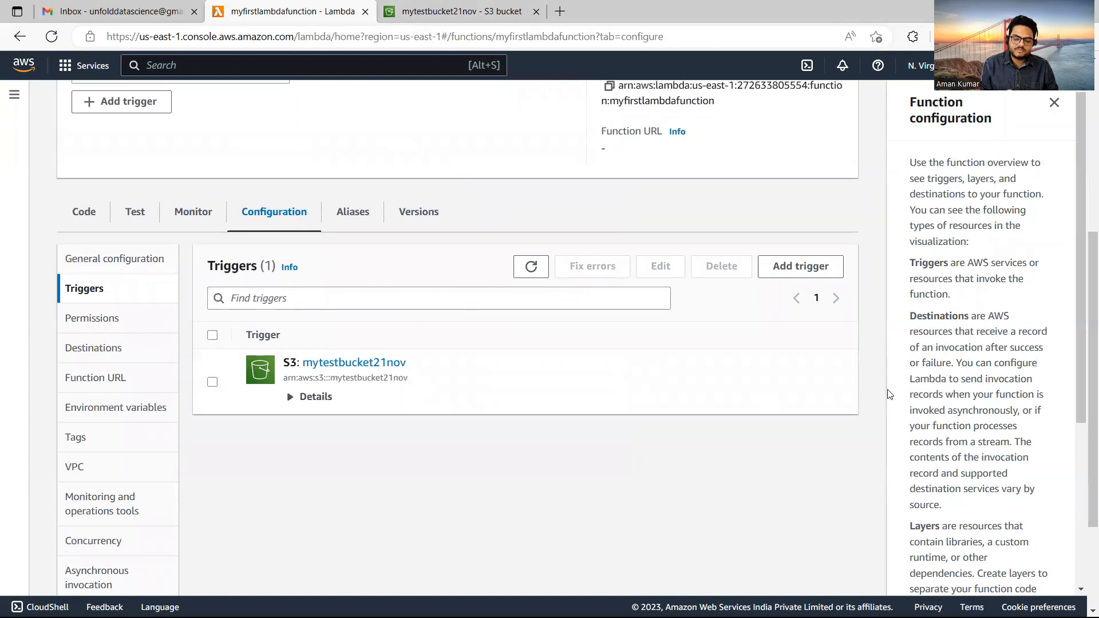
pyautogui.scroll(4, 1083, 364)
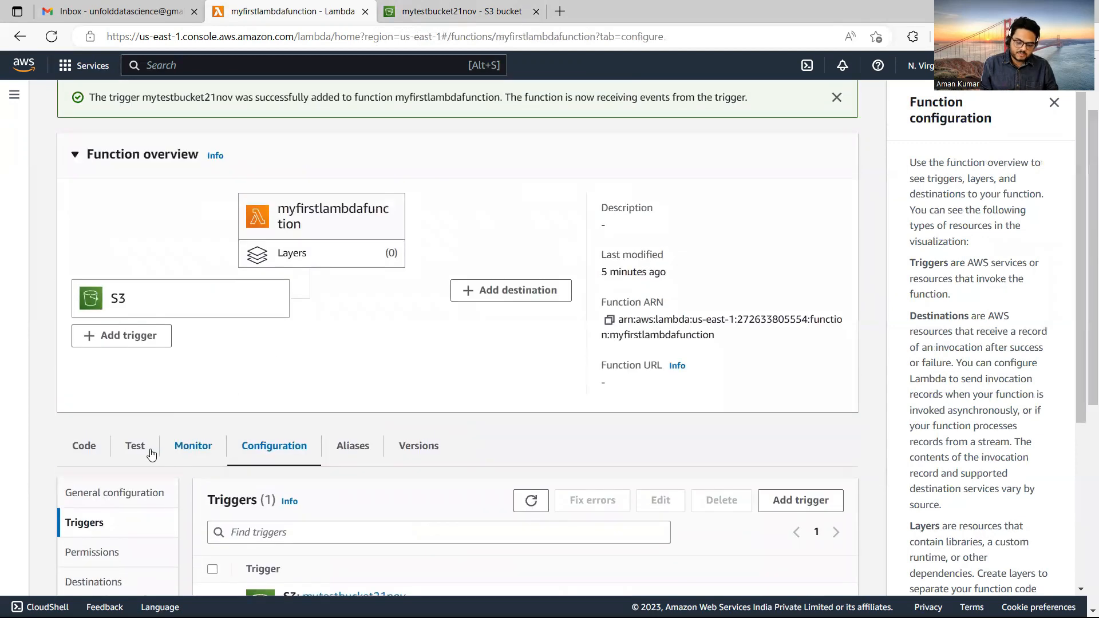
pyautogui.click(87, 443)
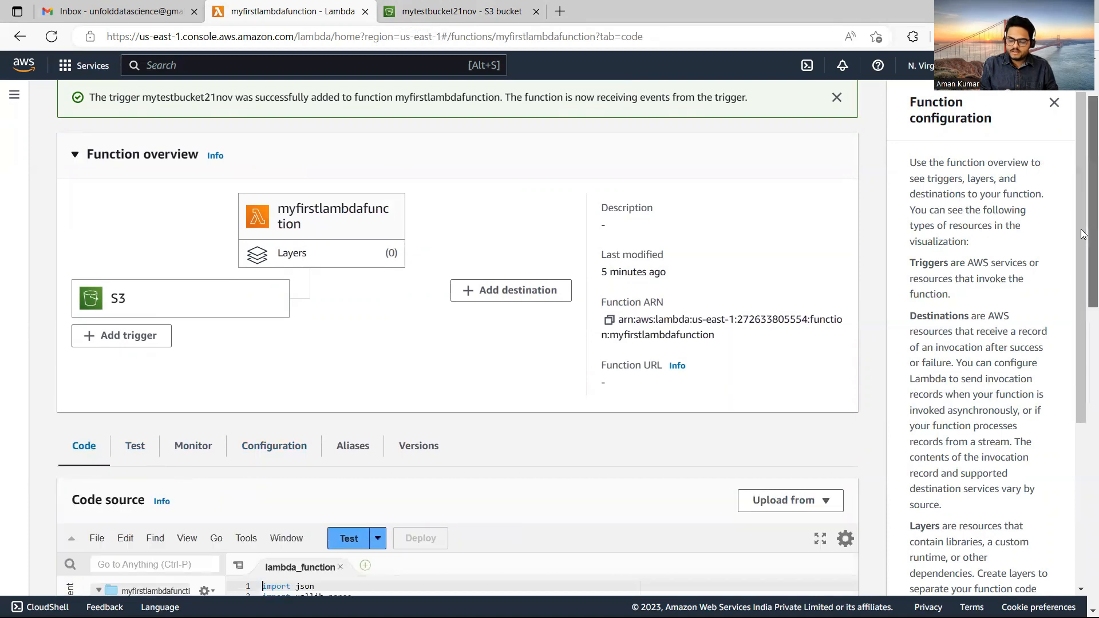
pyautogui.scroll(-6, 1083, 360)
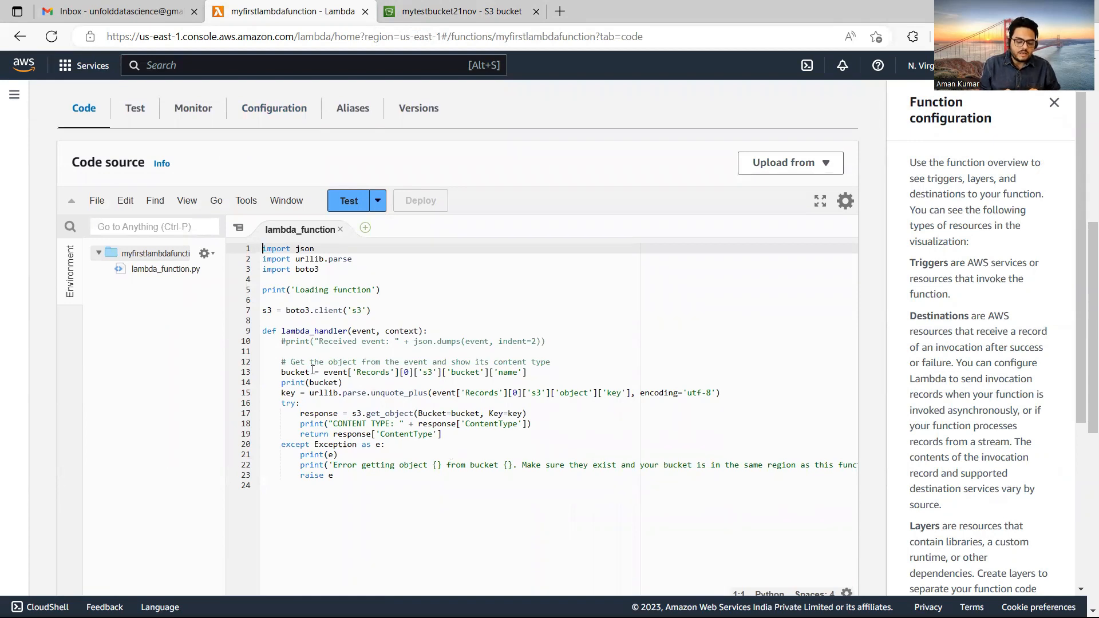
pyautogui.moveTo(281, 383); pyautogui.dragTo(346, 382)
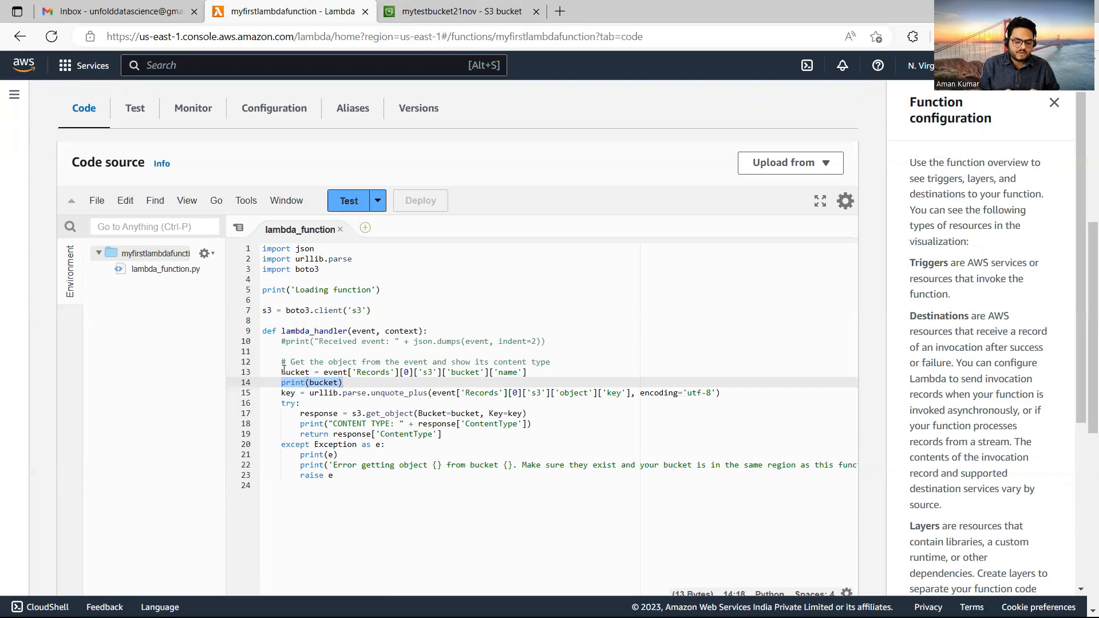
# Highlight the event variable, the print(bucket) statement and the content type print on line 18.
pyautogui.moveTo(324, 372); pyautogui.dragTo(348, 372)
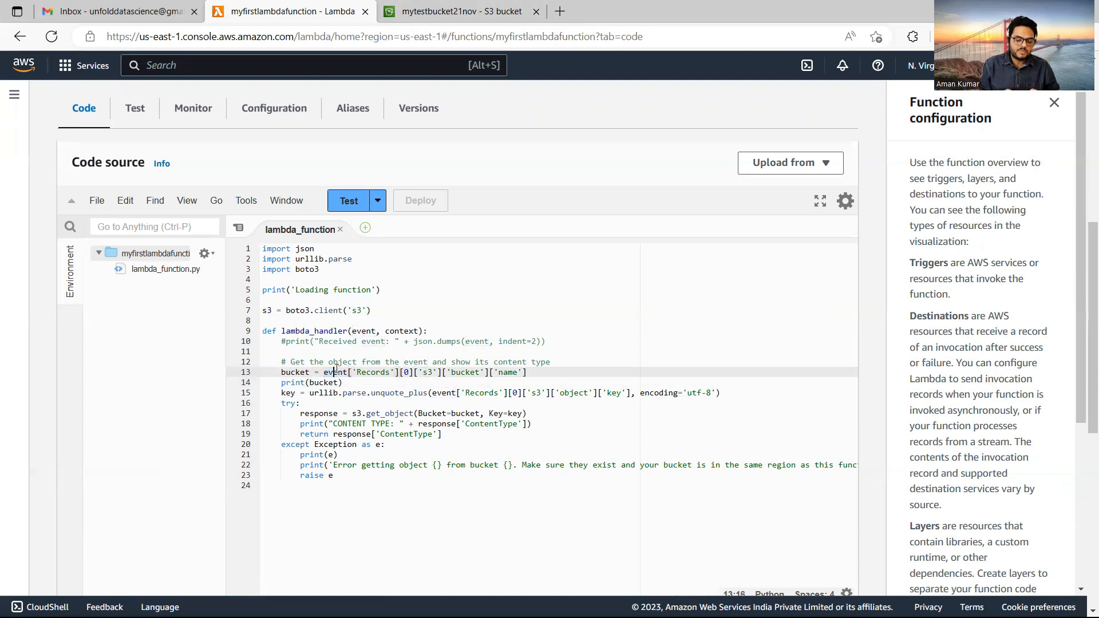
pyautogui.click(324, 382)
pyautogui.doubleClick(324, 383)
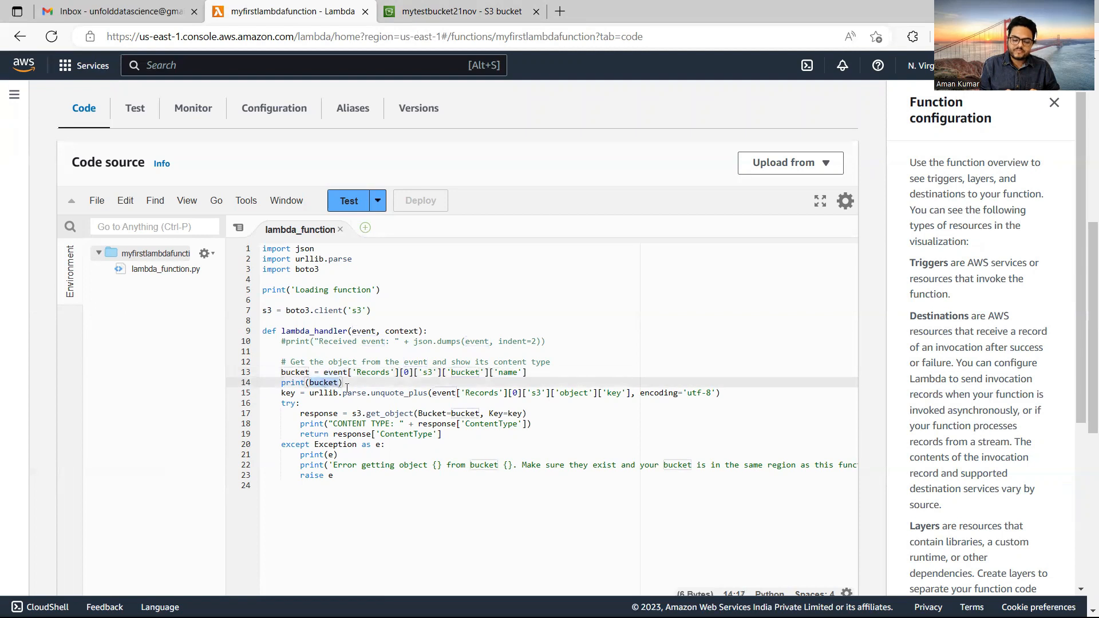
pyautogui.moveTo(349, 382); pyautogui.dragTo(280, 382)
pyautogui.moveTo(330, 424); pyautogui.dragTo(542, 427)
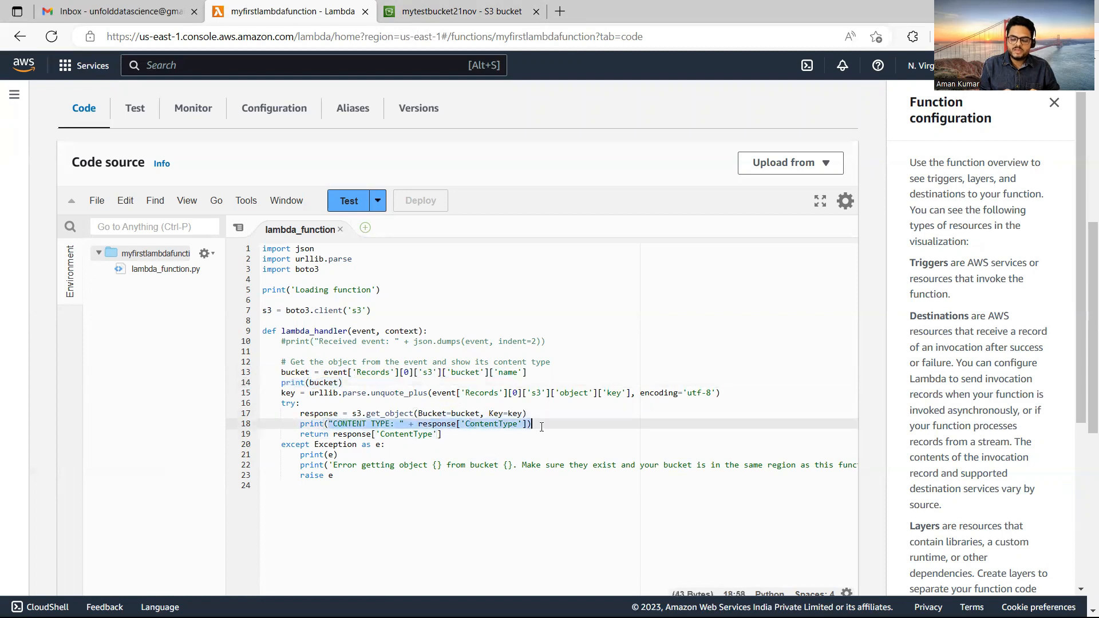
pyautogui.click(484, 444)
pyautogui.moveTo(533, 423); pyautogui.dragTo(285, 383)
pyautogui.click(285, 382)
pyautogui.moveTo(534, 423); pyautogui.dragTo(329, 425)
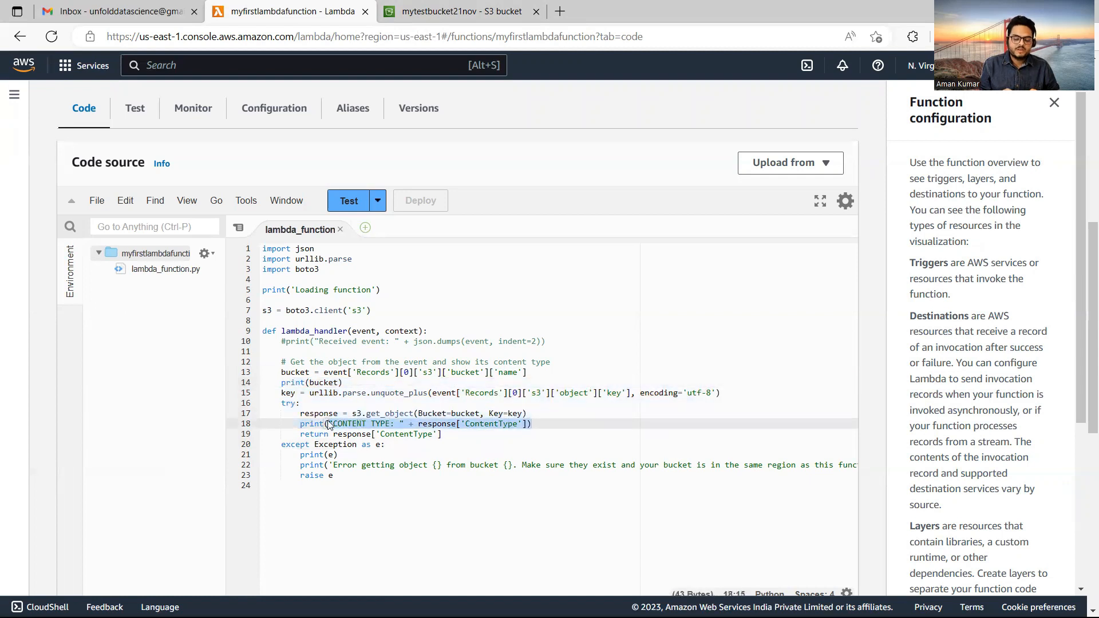
pyautogui.click(357, 371)
# Upload 1.png (75.7 KB) from the computer into the mytestbucket21nov bucket.
pyautogui.click(404, 14)
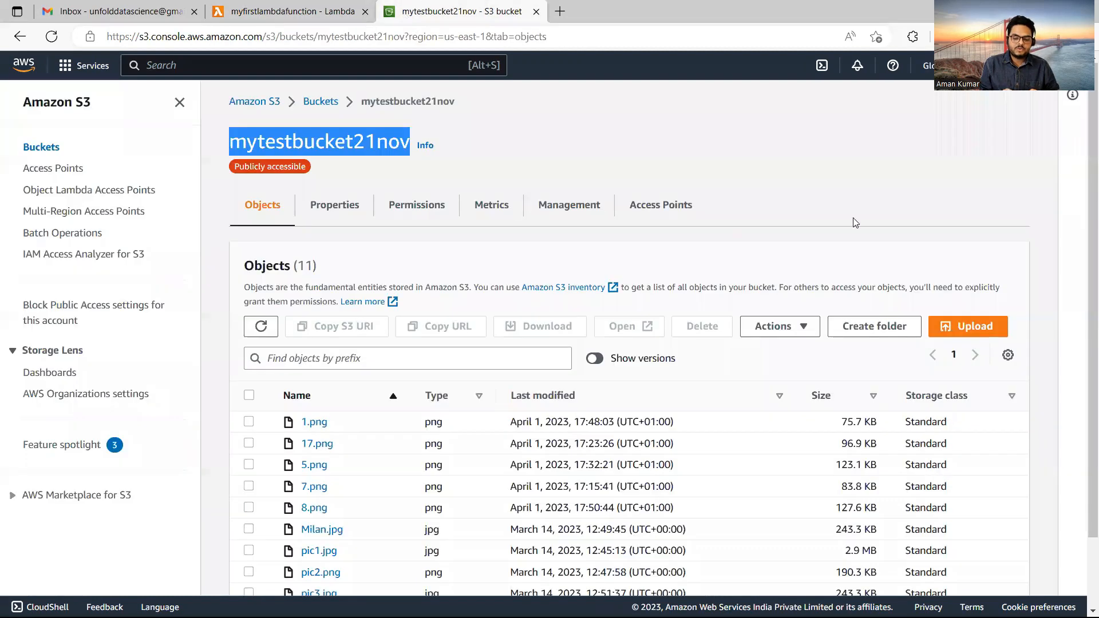
pyautogui.click(962, 327)
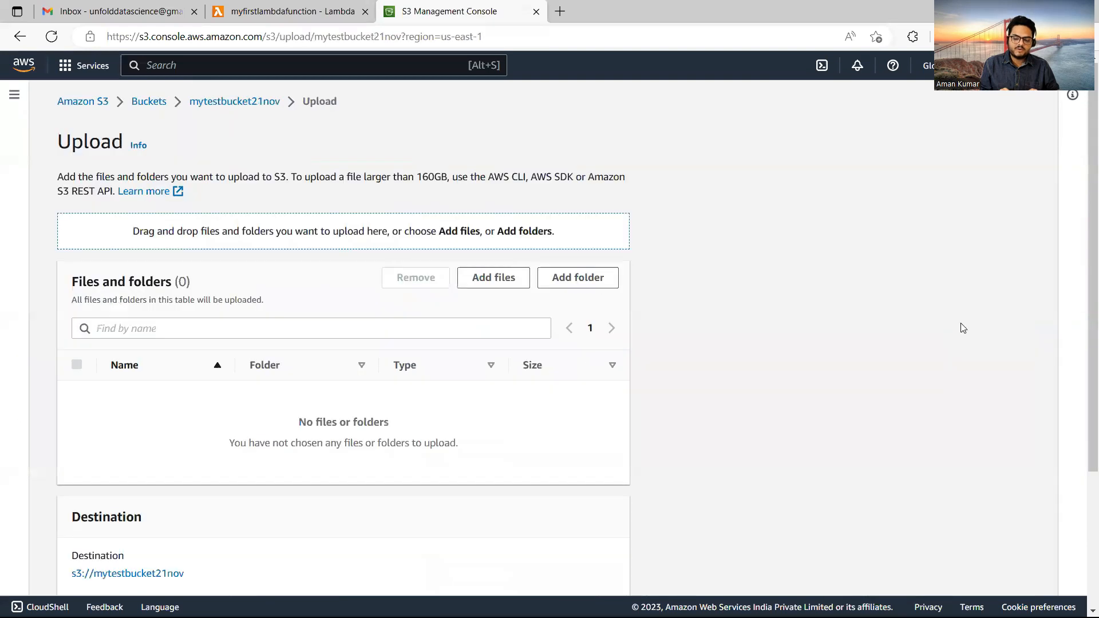
pyautogui.click(509, 280)
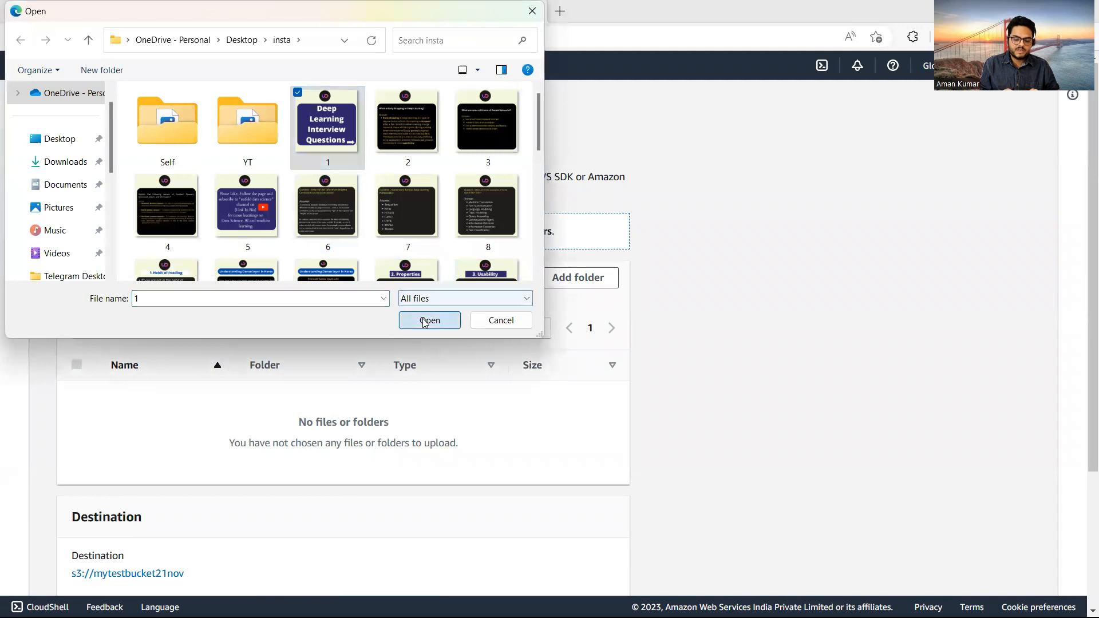
pyautogui.click(429, 320)
pyautogui.scroll(-2, 1083, 523)
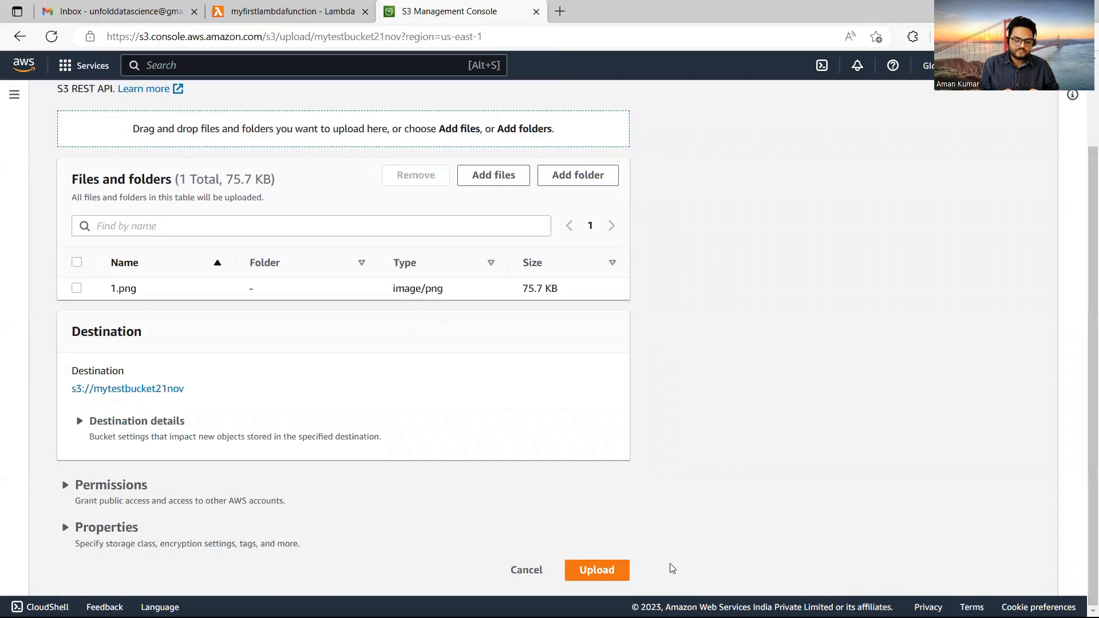
pyautogui.click(597, 570)
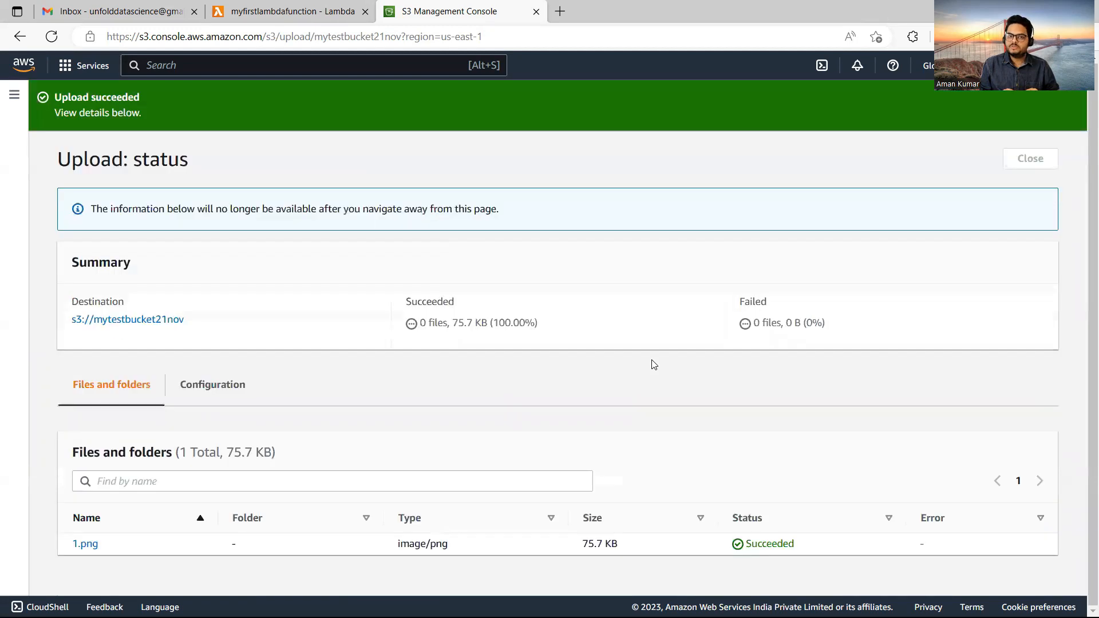
pyautogui.click(290, 6)
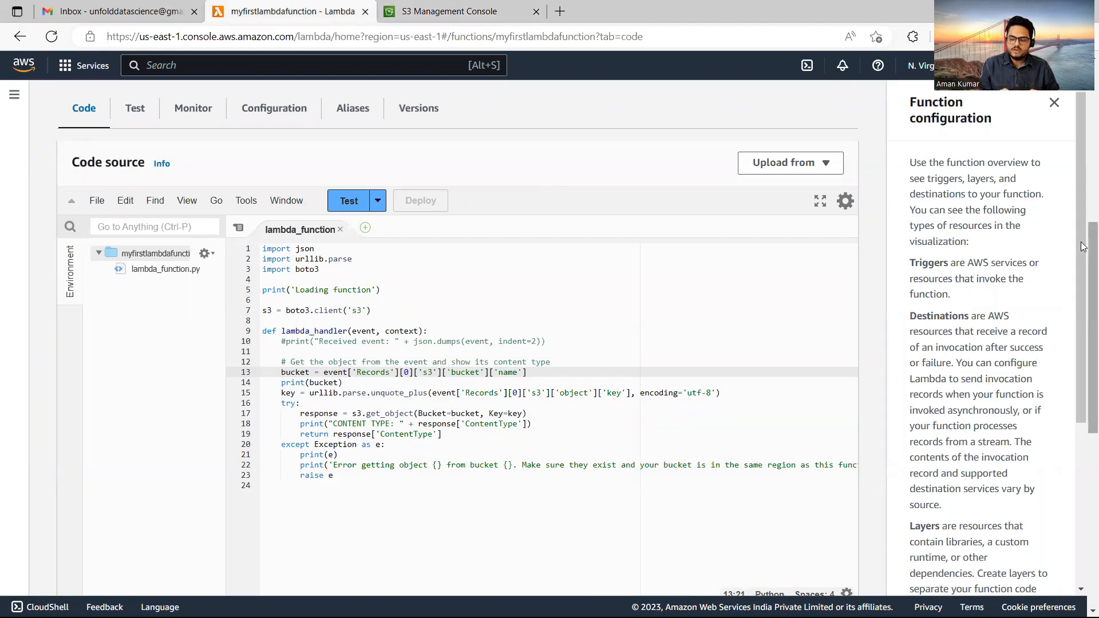
# Open myfirstlambdafunction's Monitor logs and the latest invocation's log stream.
pyautogui.click(211, 116)
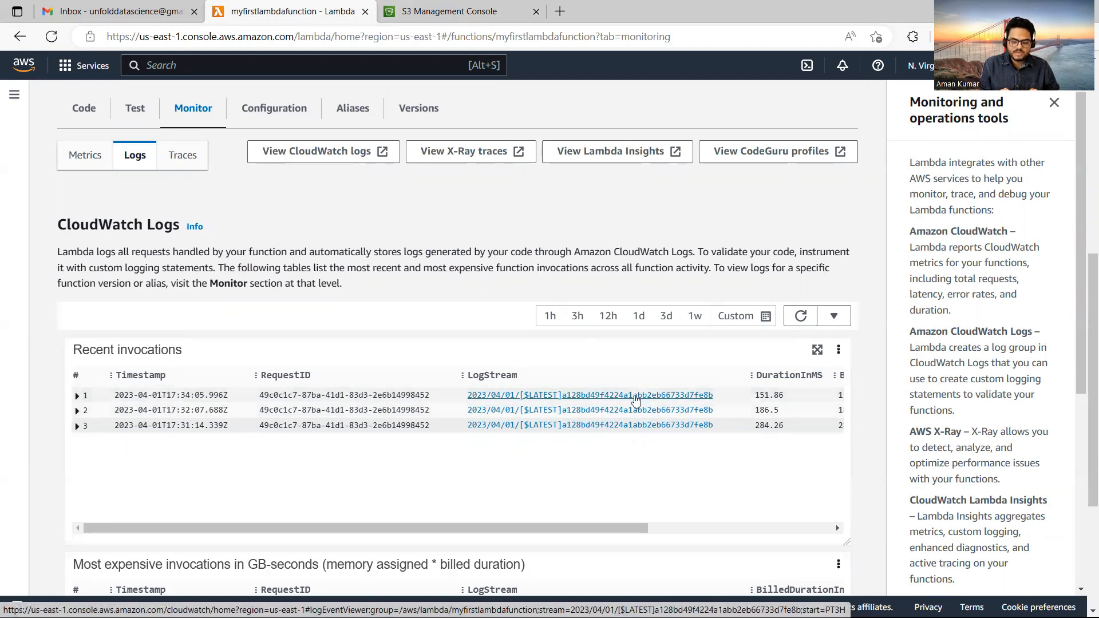
pyautogui.click(635, 394)
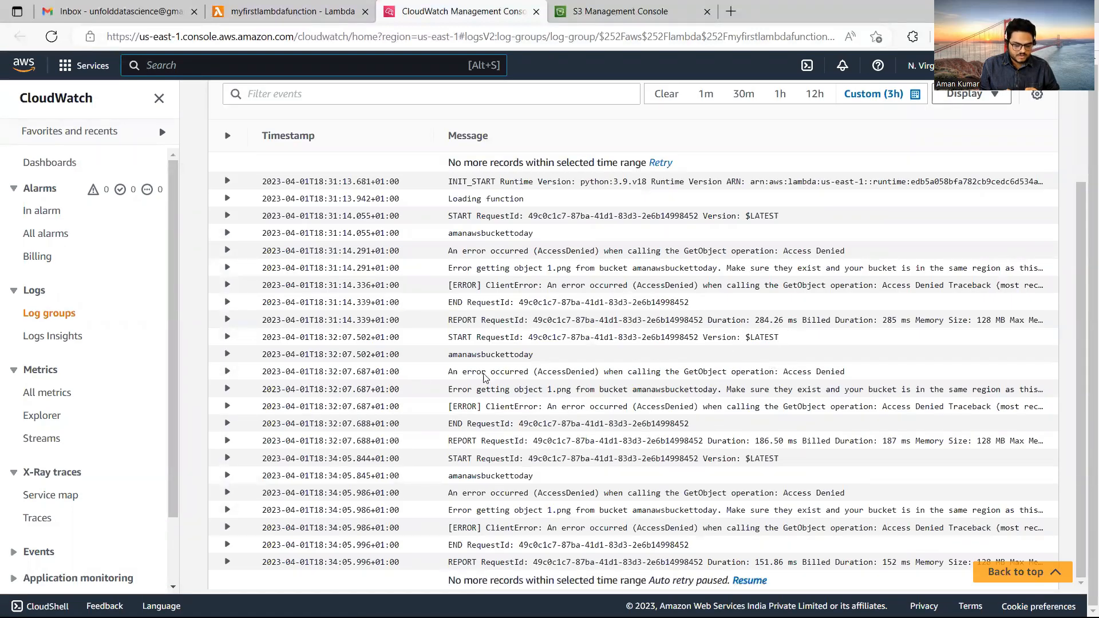
# Go up to the function's log group, refresh its log streams and open the newest one.
pyautogui.moveTo(1082, 413); pyautogui.dragTo(1074, 167)
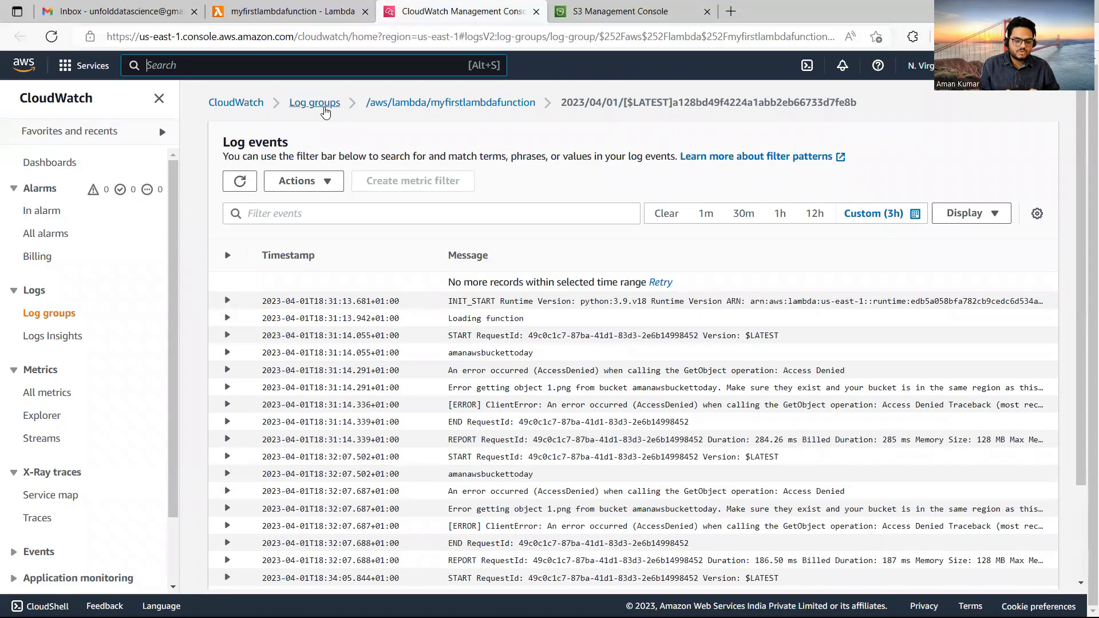
pyautogui.click(403, 109)
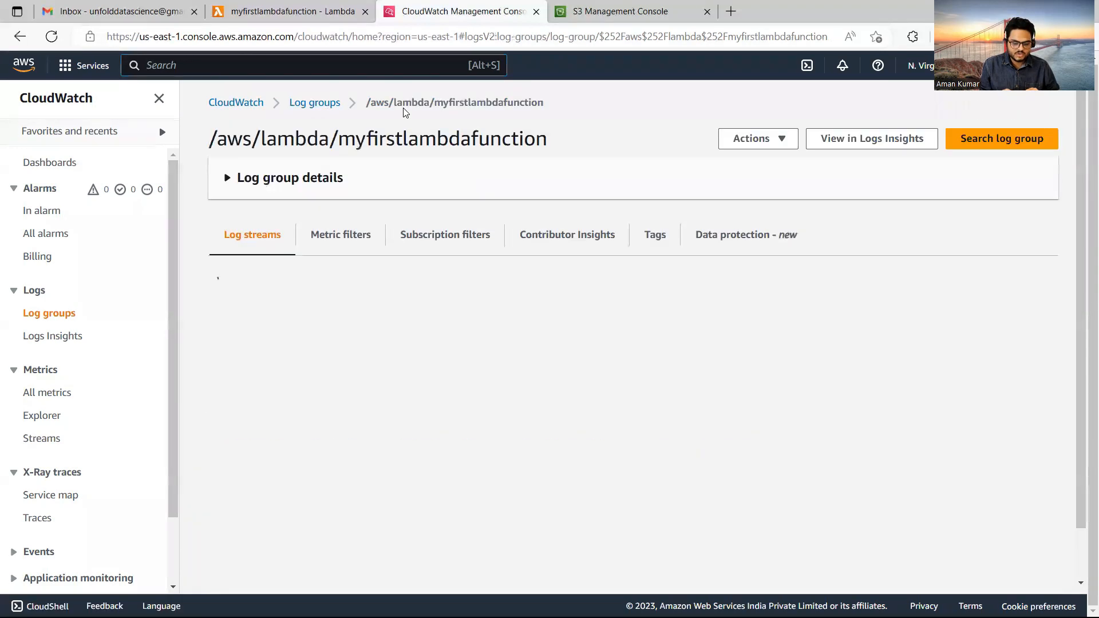
pyautogui.click(694, 295)
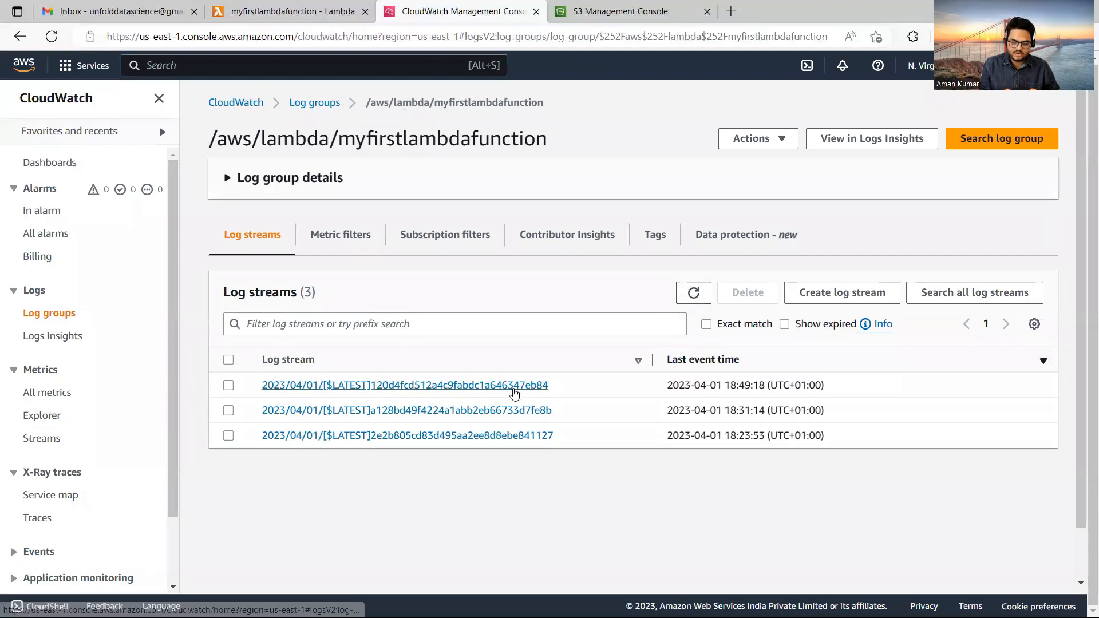
pyautogui.click(514, 388)
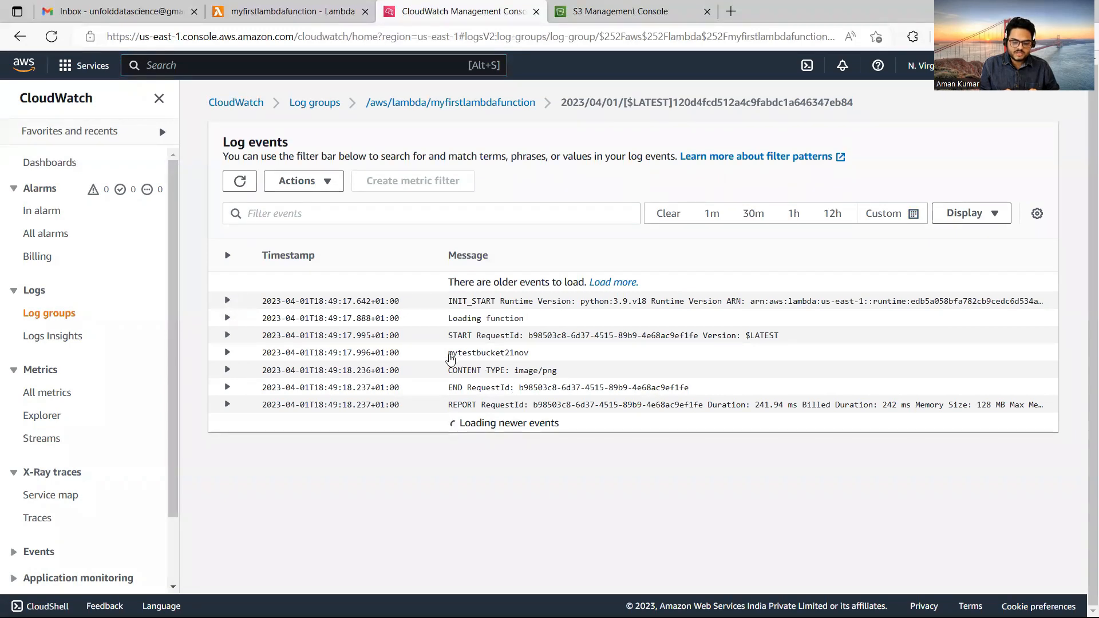
# Expand the log entry showing mytestbucket21nov and image/png, then return to the S3 bucket.
pyautogui.moveTo(450, 357)
pyautogui.mouseDown()
pyautogui.moveTo(537, 359)
pyautogui.moveTo(563, 372)
pyautogui.moveTo(447, 373)
pyautogui.mouseUp()
pyautogui.click(382, 502)
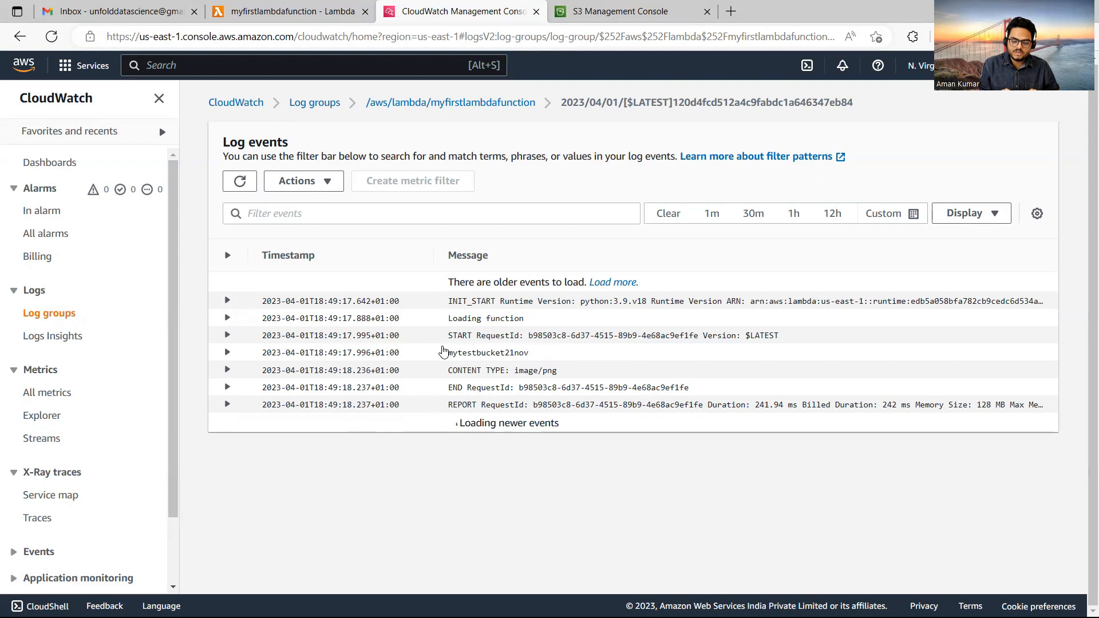
pyautogui.click(444, 352)
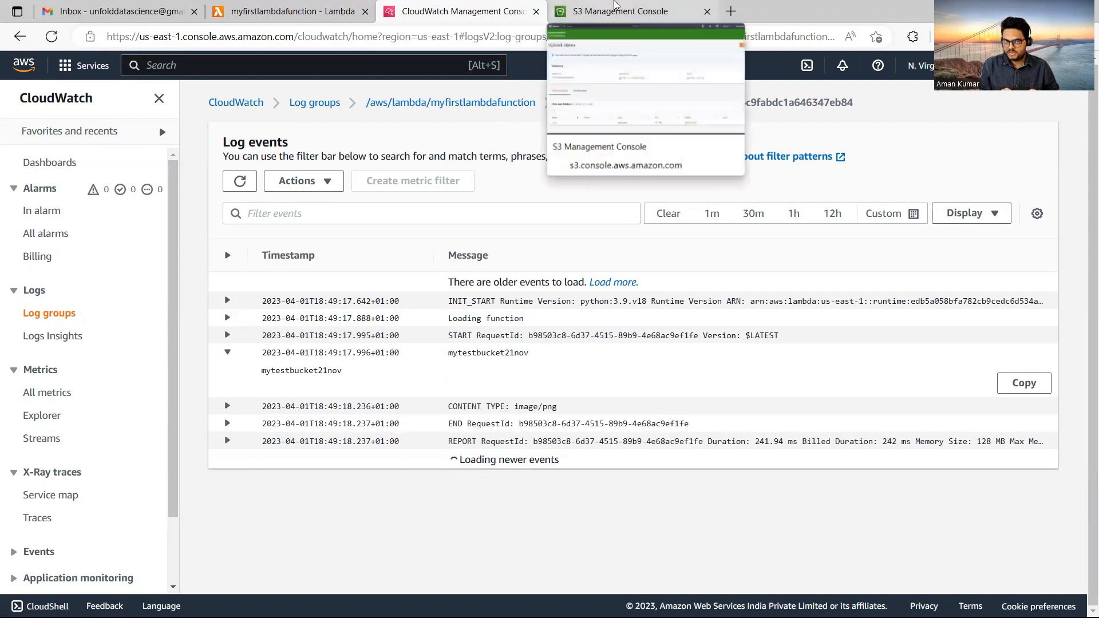
pyautogui.click(614, 7)
pyautogui.click(1029, 160)
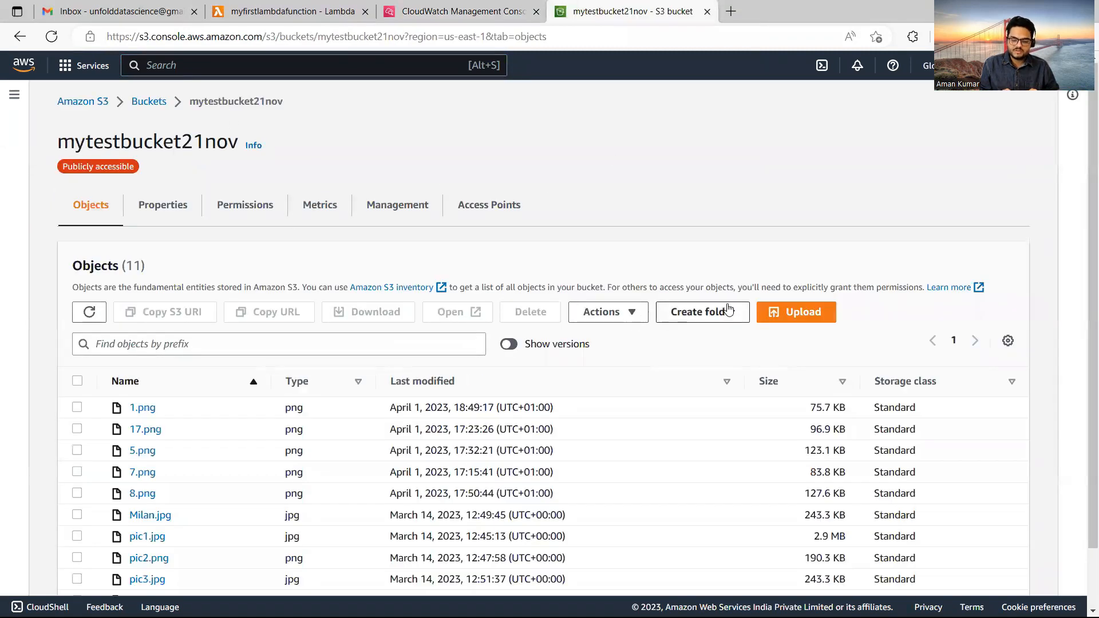
# Upload 7.png (83.8 KB) into the mytestbucket21nov bucket.
pyautogui.click(803, 311)
pyautogui.click(505, 277)
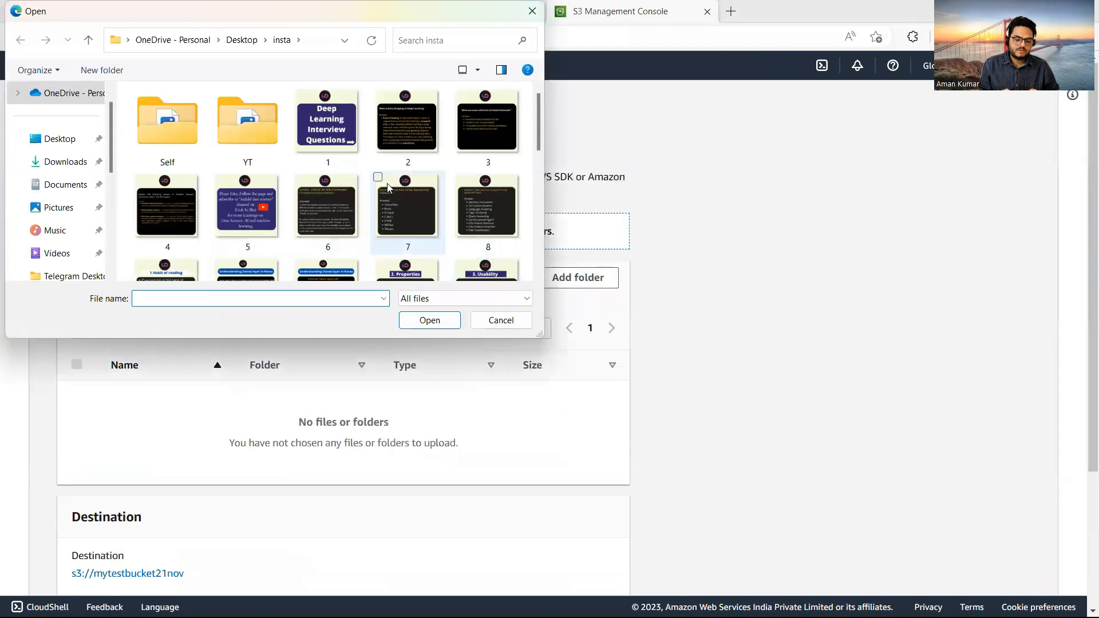
pyautogui.click(396, 207)
pyautogui.click(429, 319)
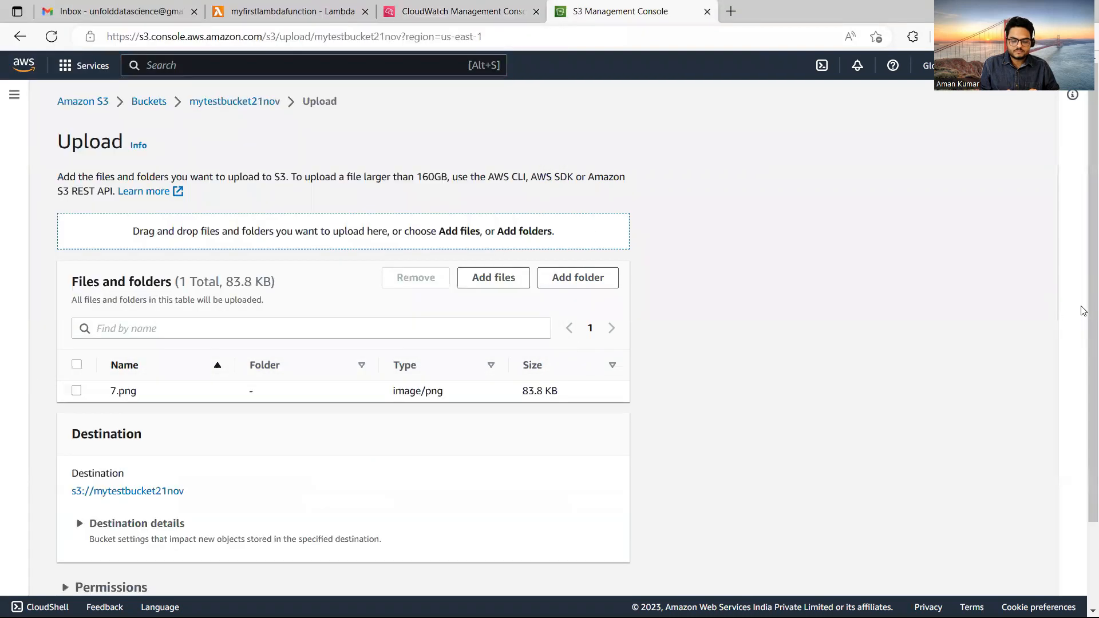
pyautogui.scroll(-2, 1083, 413)
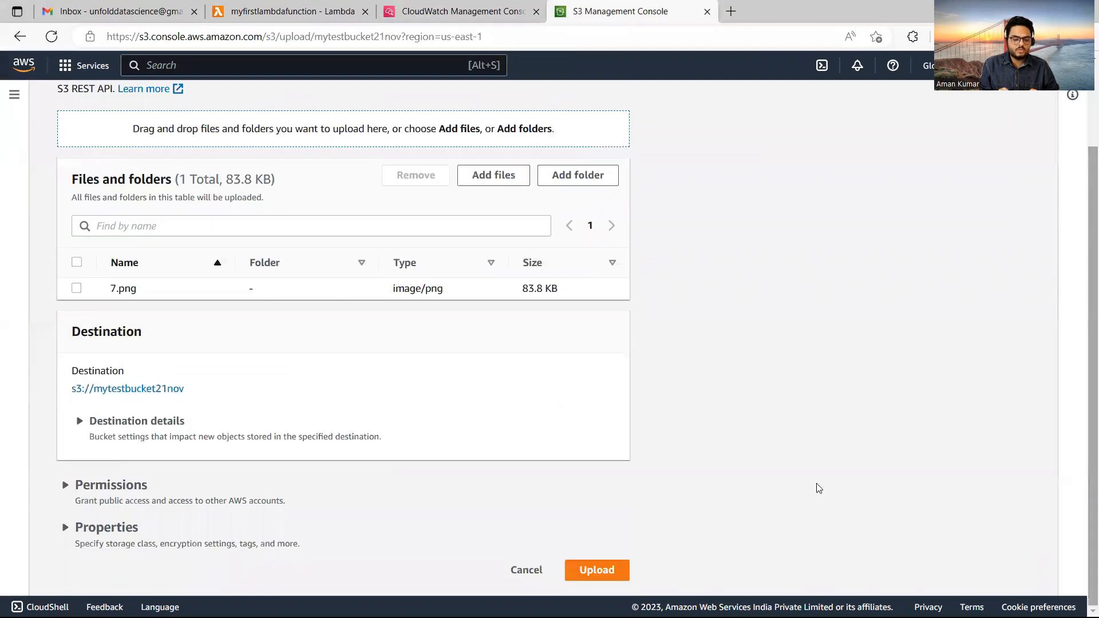
pyautogui.click(616, 566)
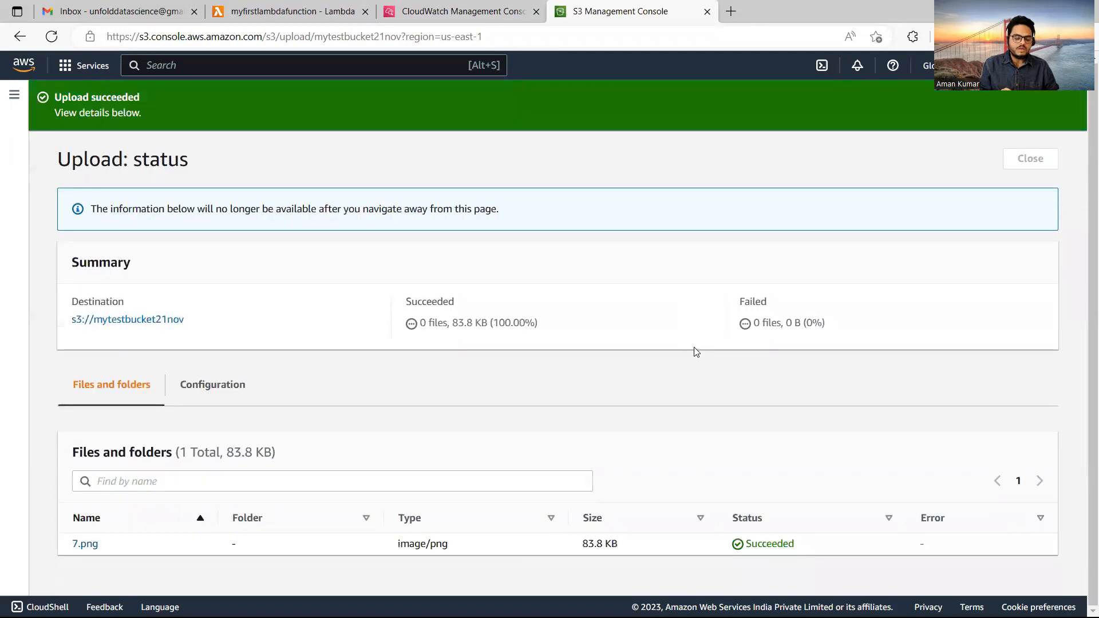
pyautogui.click(443, 10)
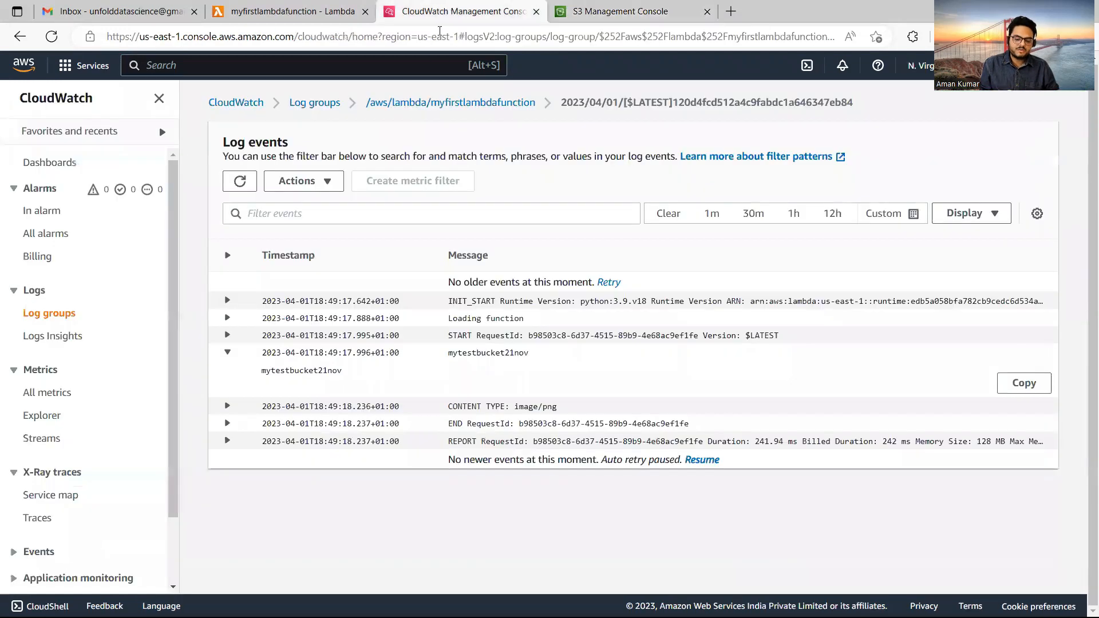
# Refresh the Lambda invocations and log streams for new entries, then open the SES console.
pyautogui.click(324, 8)
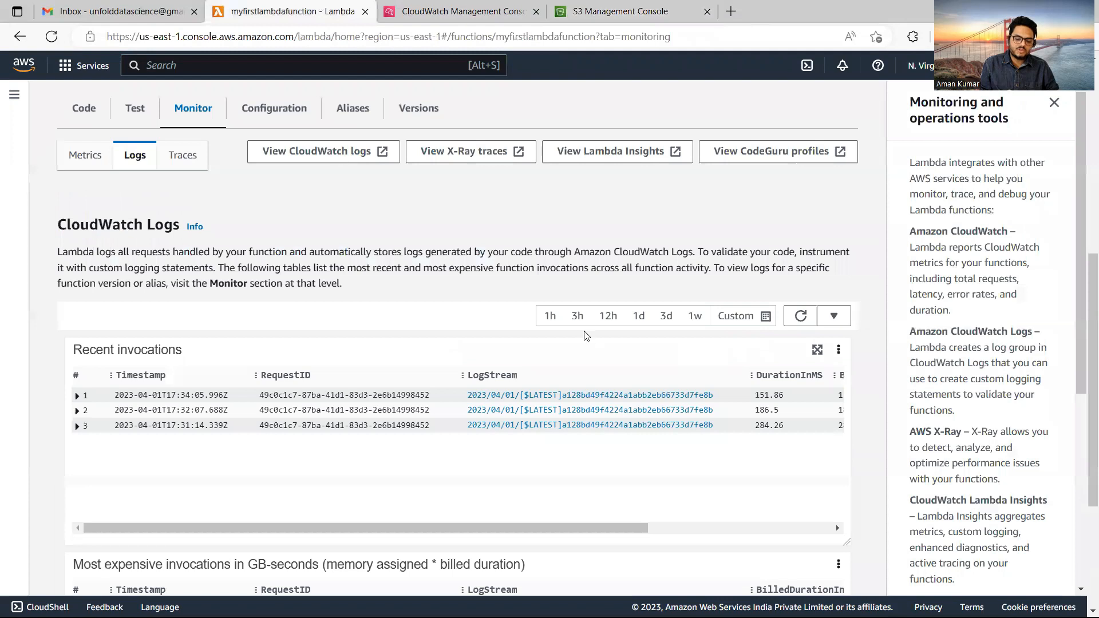
pyautogui.click(800, 316)
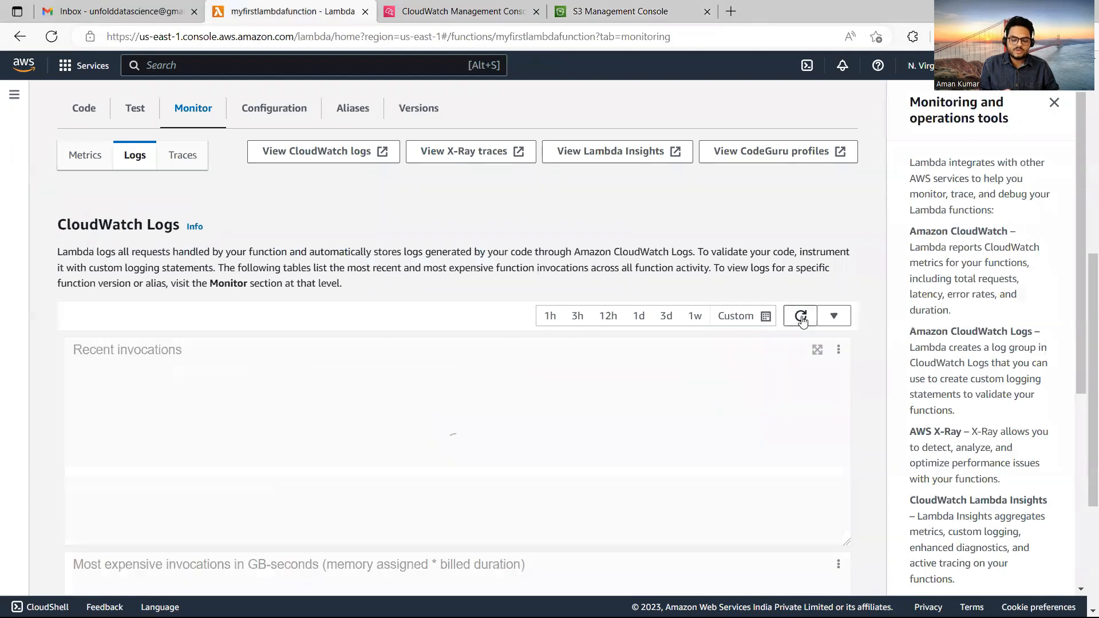
pyautogui.click(461, 8)
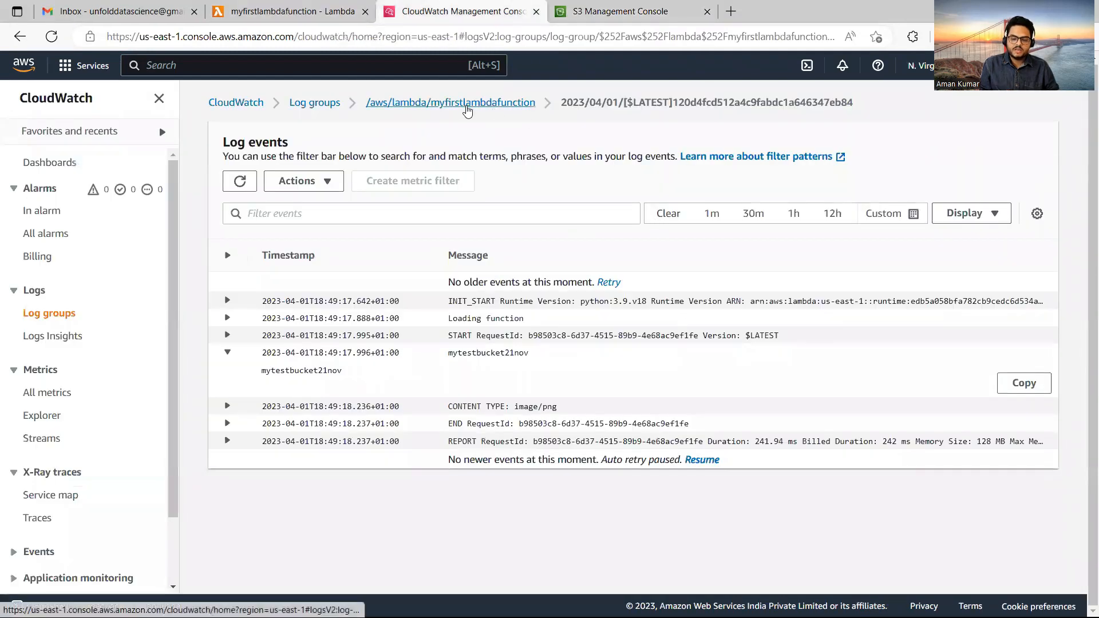
pyautogui.click(467, 104)
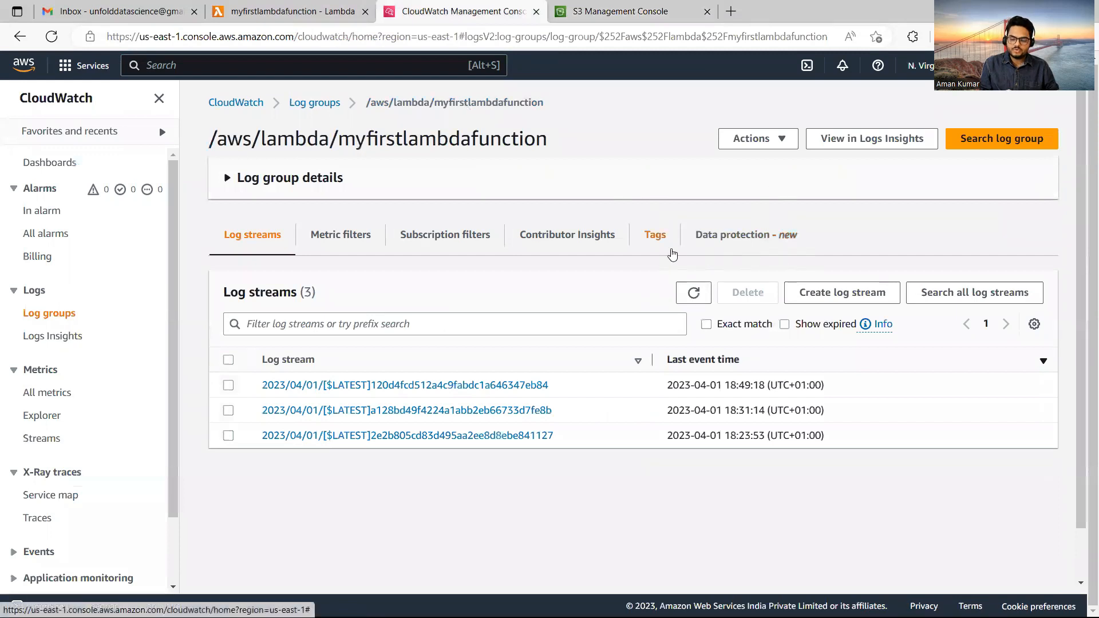
pyautogui.click(695, 294)
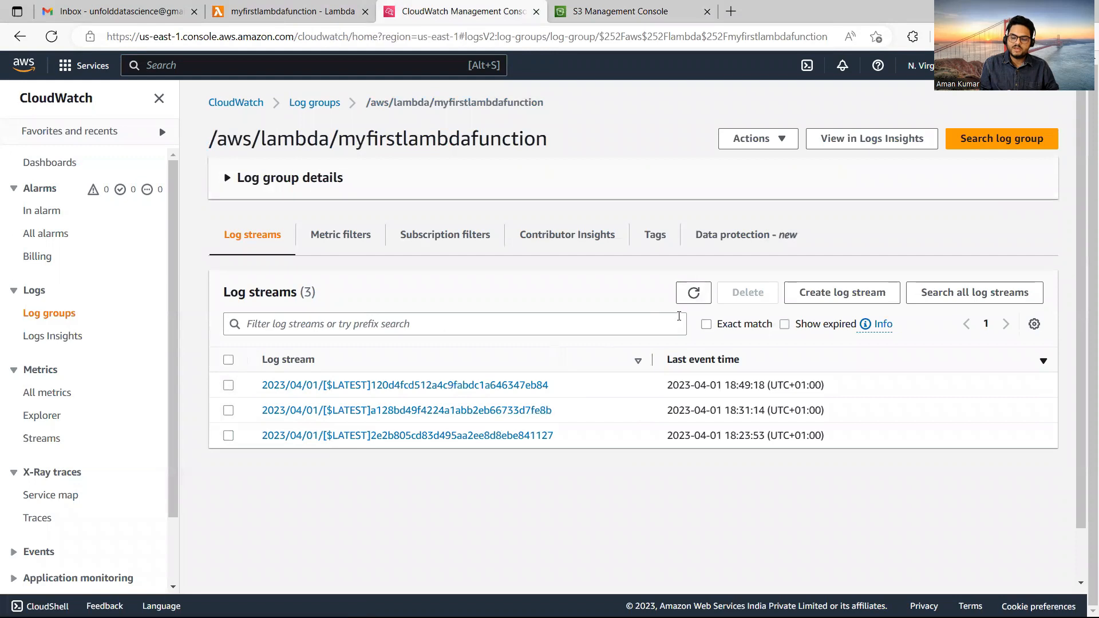
pyautogui.click(693, 293)
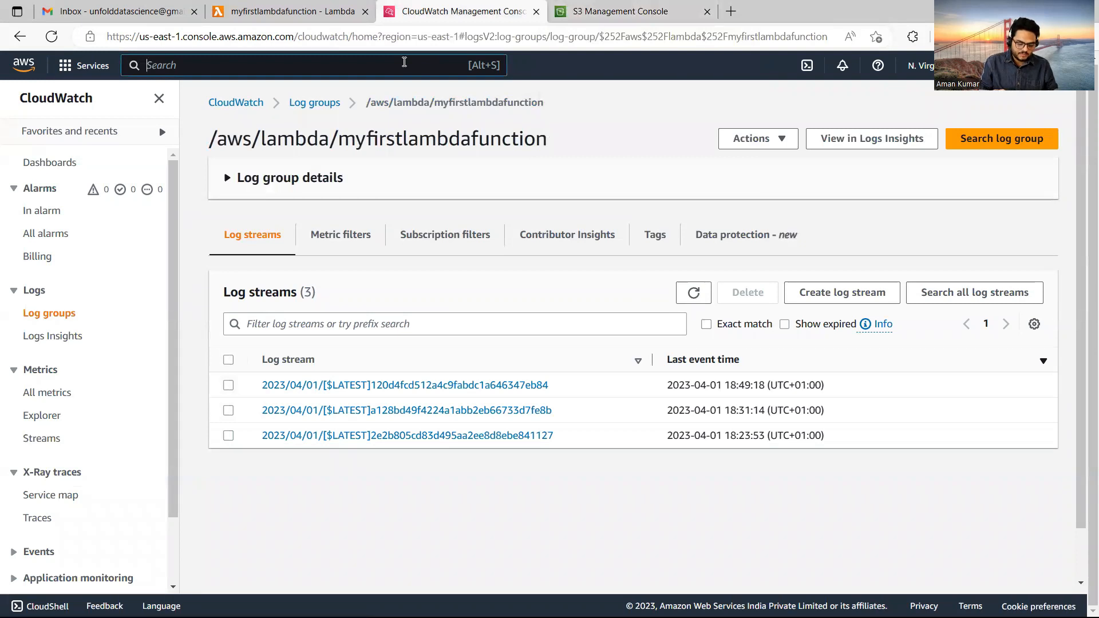
pyautogui.write('SES')
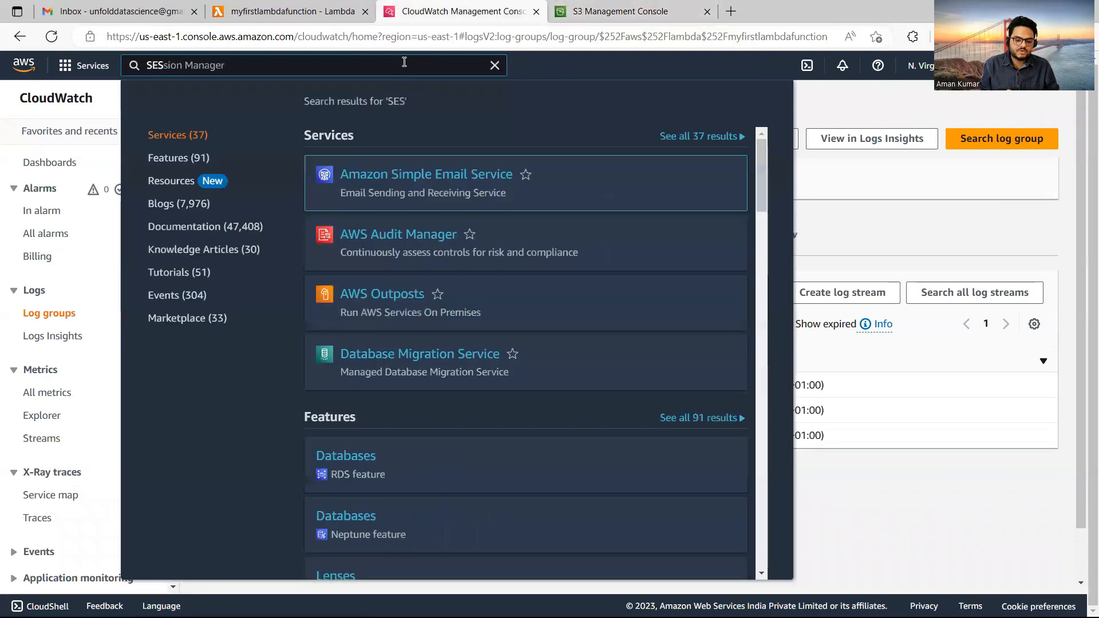
pyautogui.click(394, 175)
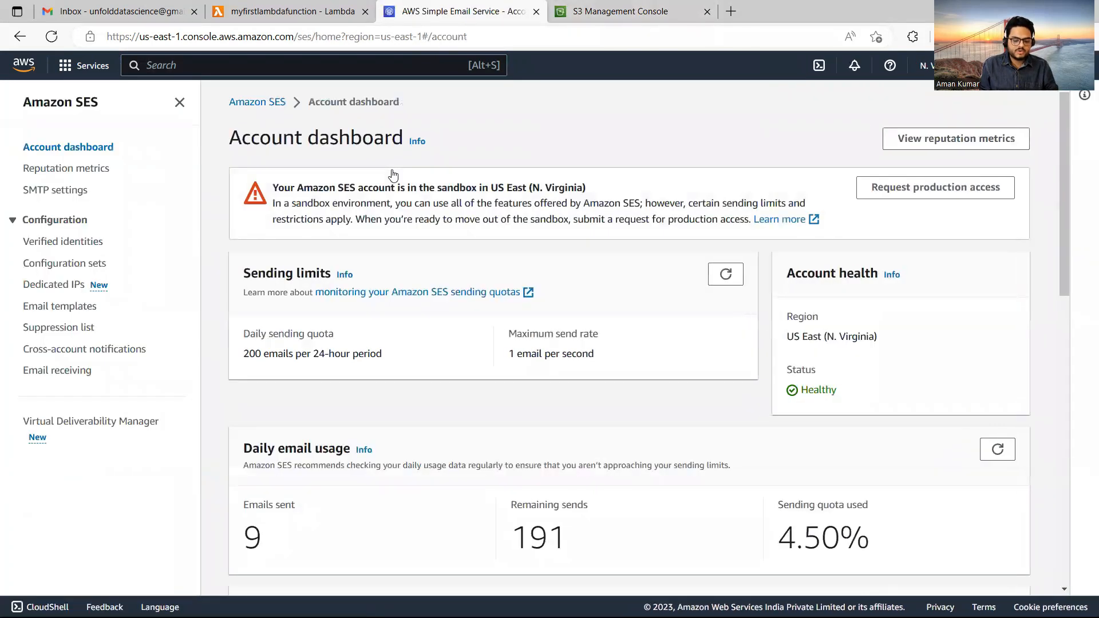
# Create an SES email-address identity for the Gmail address, leaving it pending verification.
pyautogui.click(84, 242)
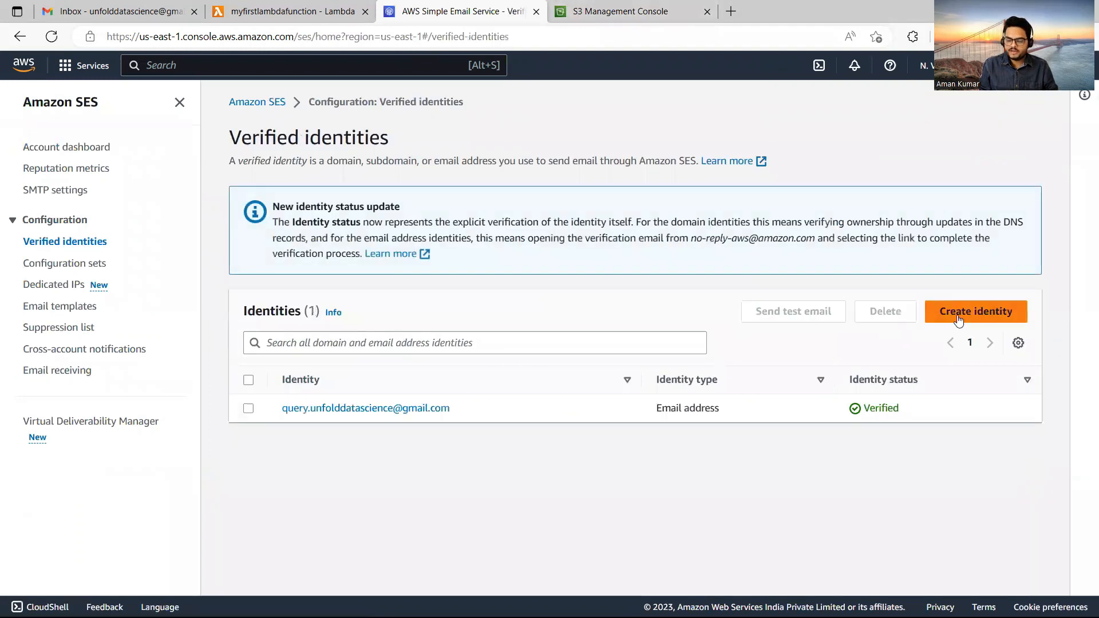
pyautogui.click(961, 315)
pyautogui.click(404, 295)
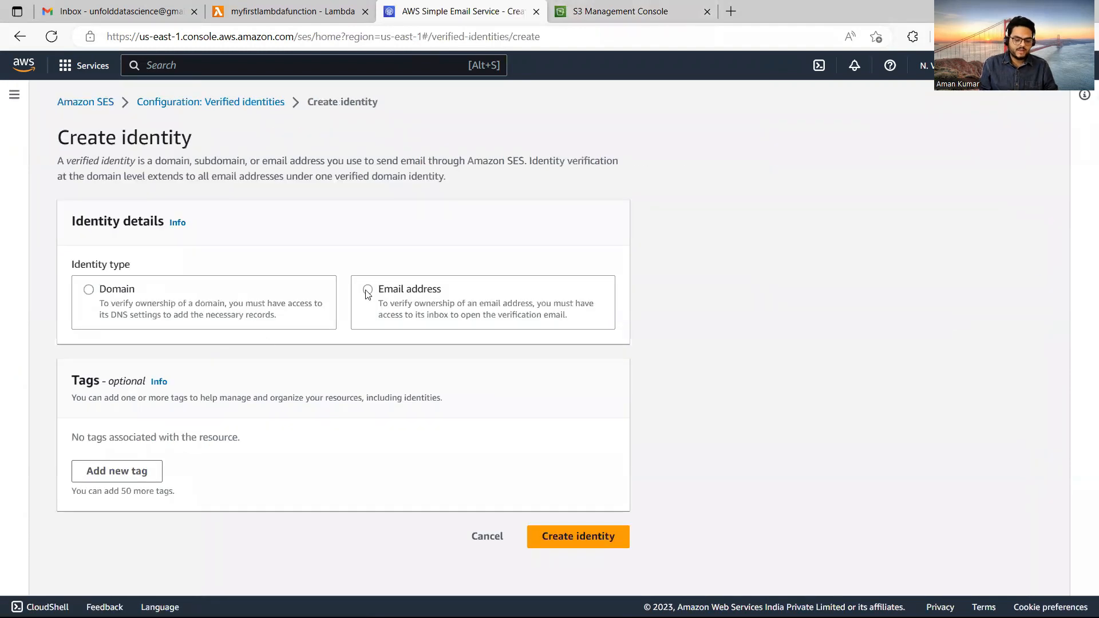
pyautogui.click(326, 375)
pyautogui.write('UNFOL')
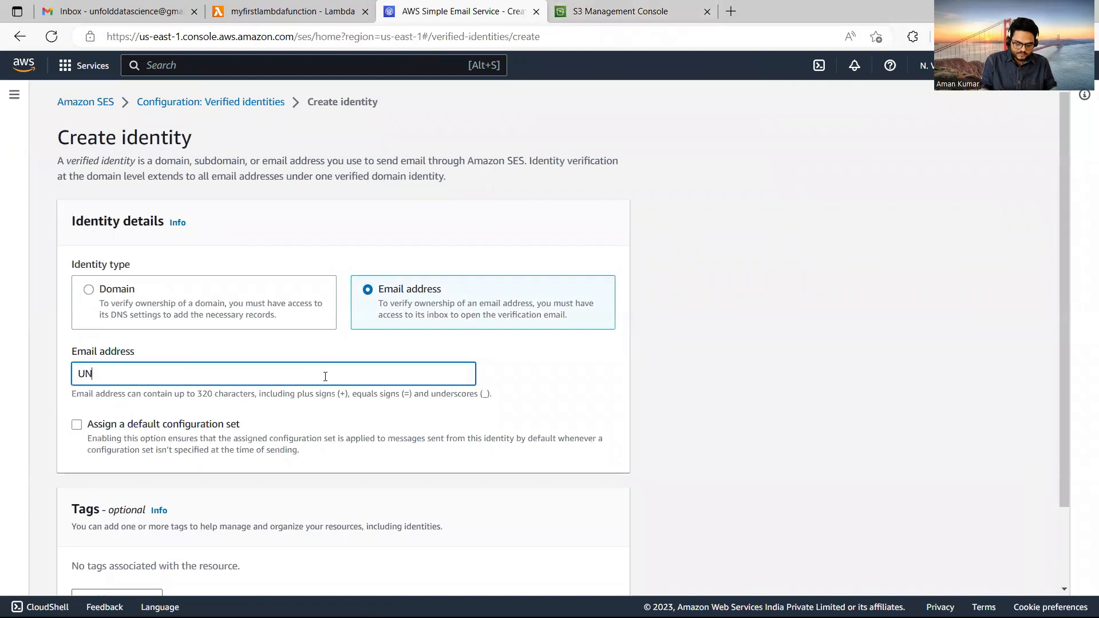
pyautogui.press('BackSpace')
pyautogui.press('BackSpace')
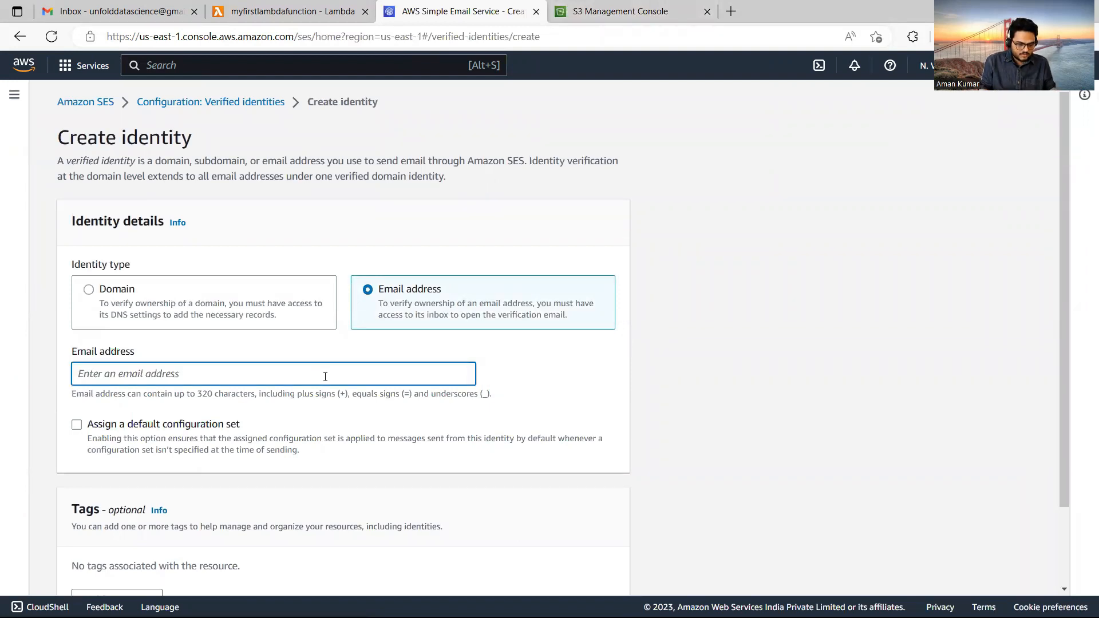
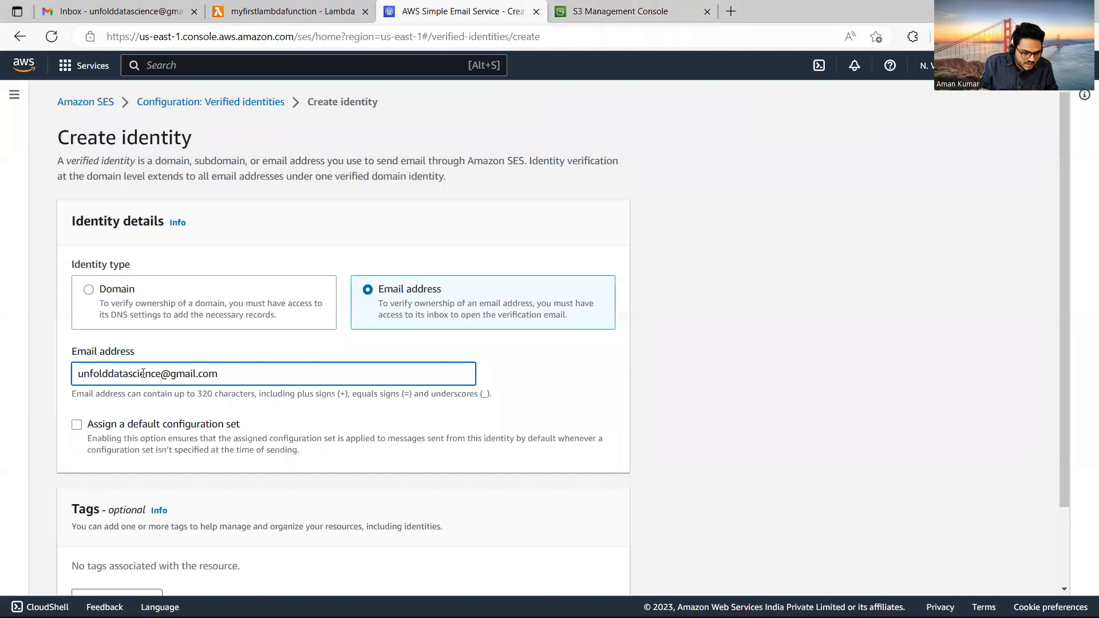
pyautogui.moveTo(1063, 387); pyautogui.dragTo(1071, 501)
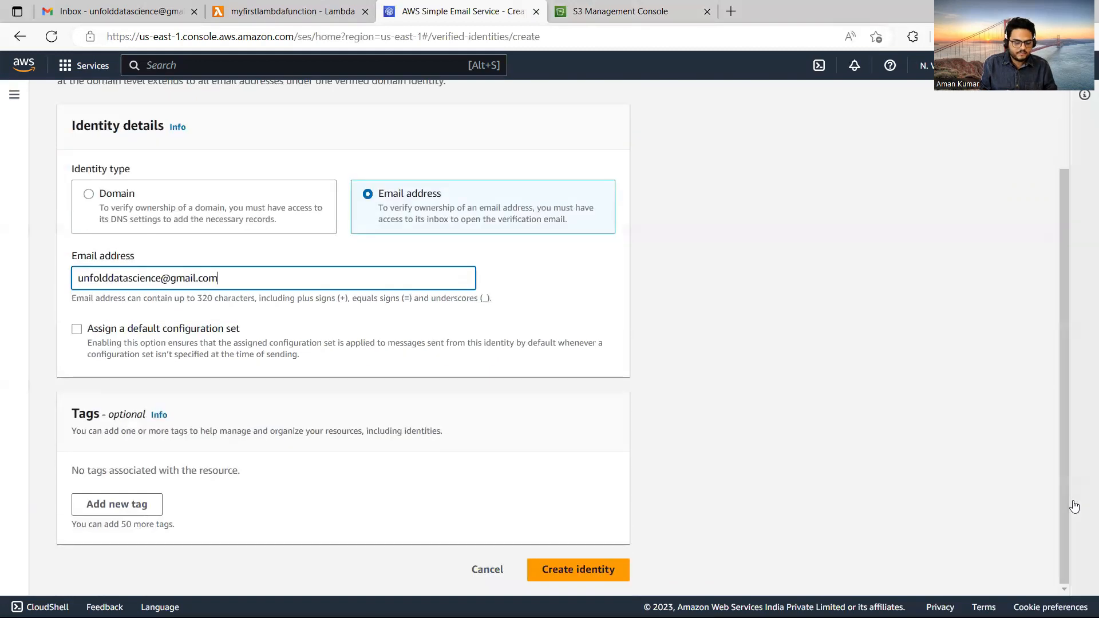
pyautogui.press('Return')
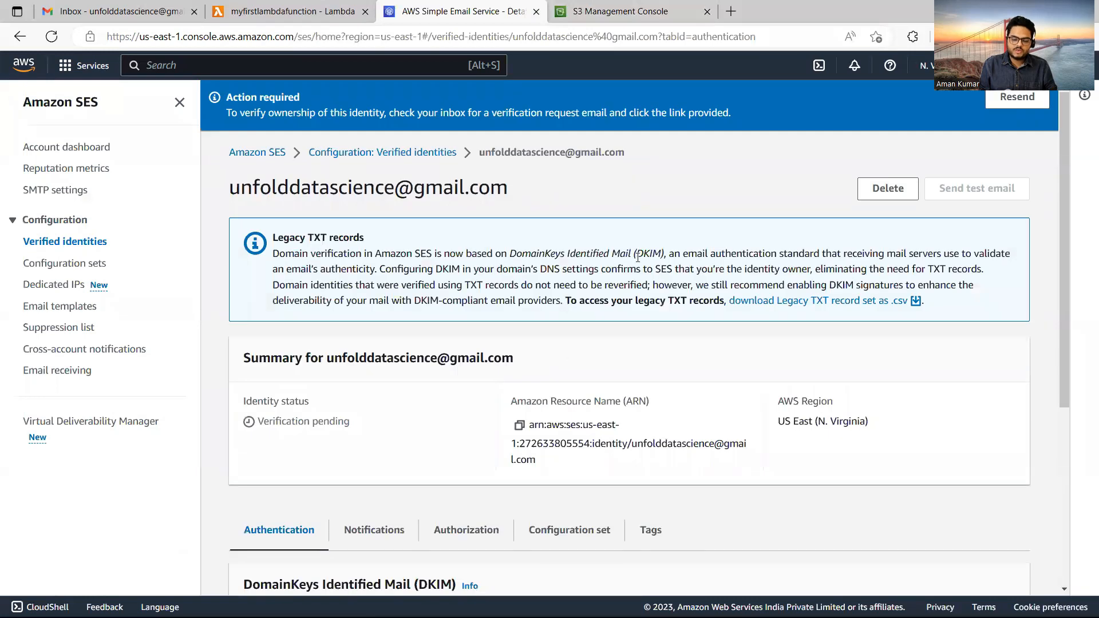
pyautogui.click(731, 12)
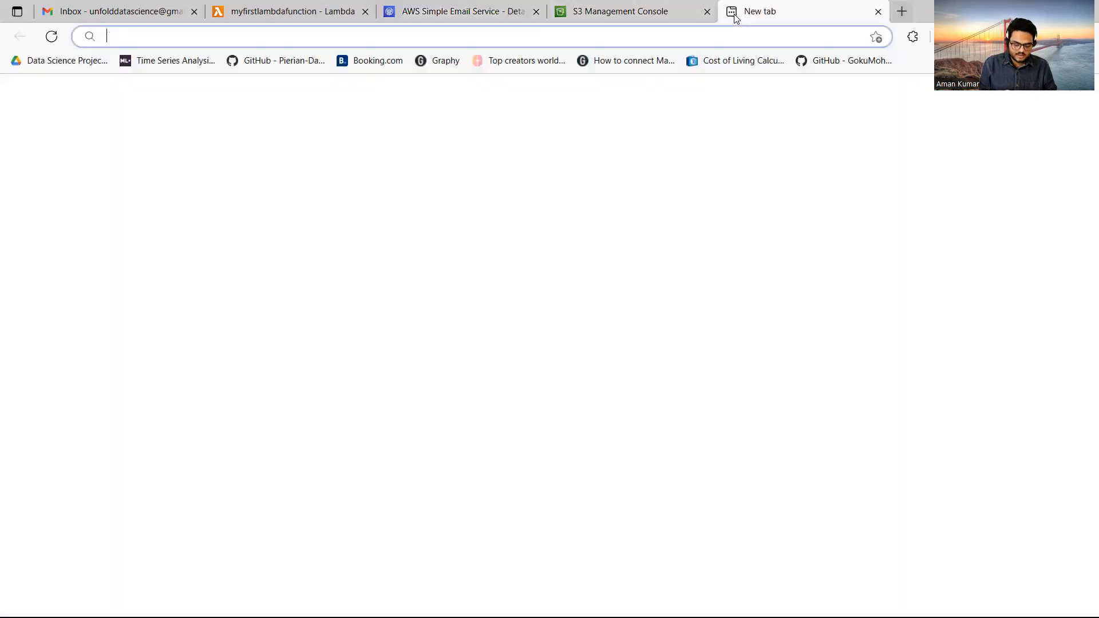
# In the Gmail inbox, open the AWS verification email and follow its confirmation link.
pyautogui.write('gm')
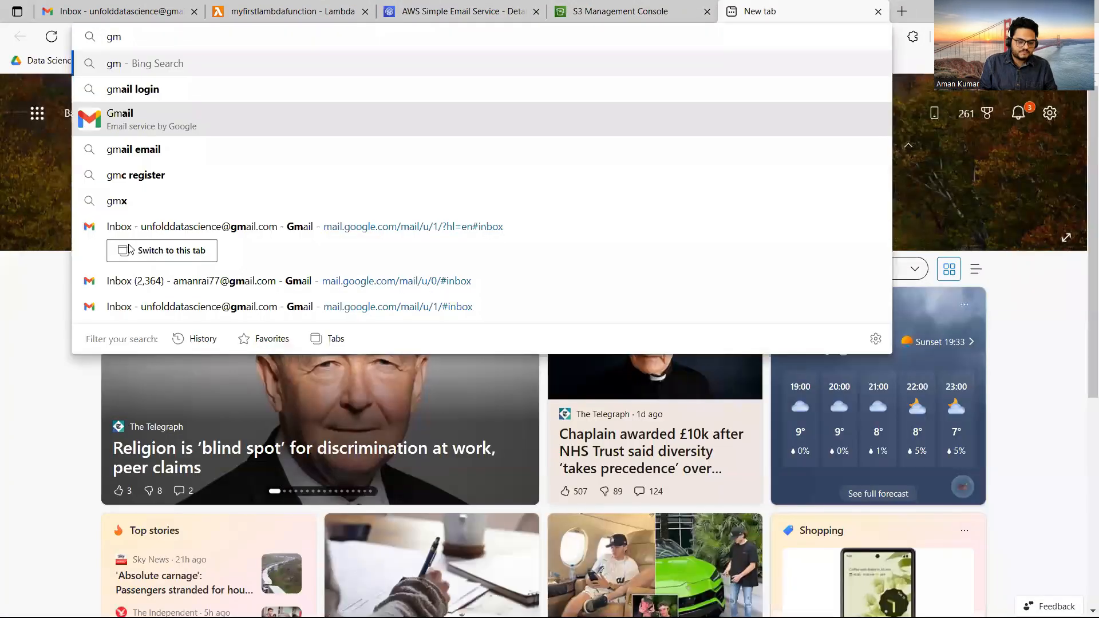
pyautogui.click(193, 300)
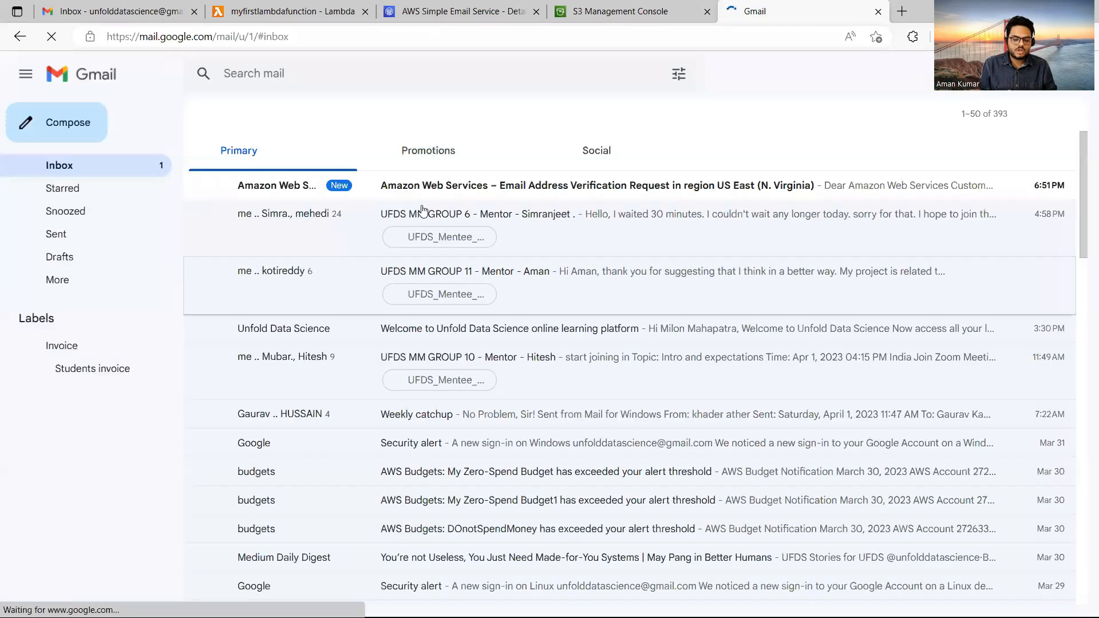
pyautogui.click(429, 197)
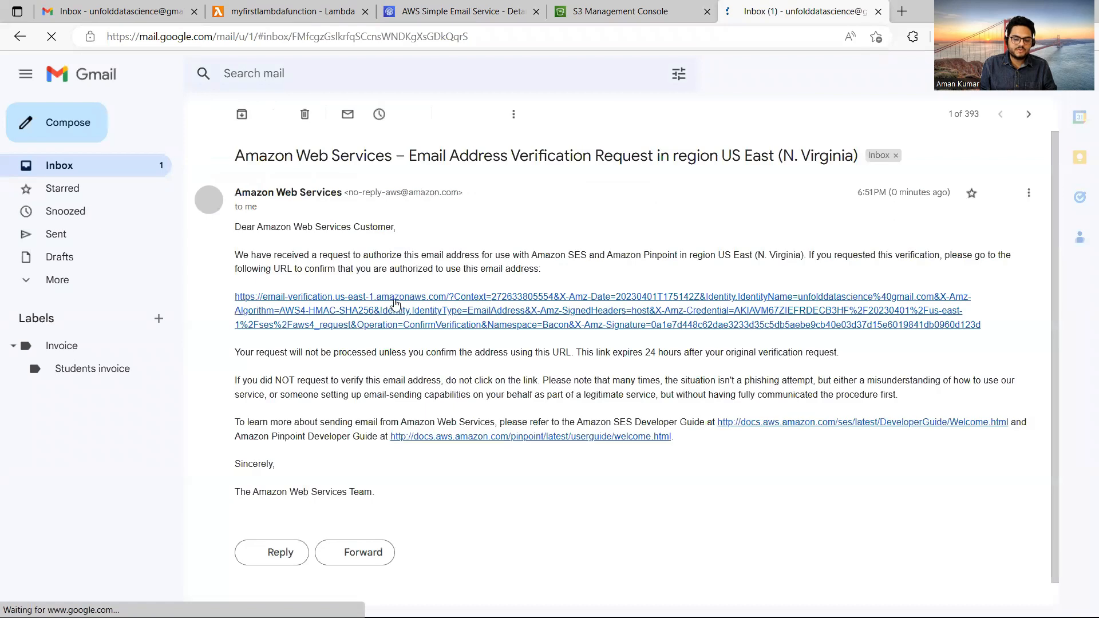
pyautogui.click(401, 303)
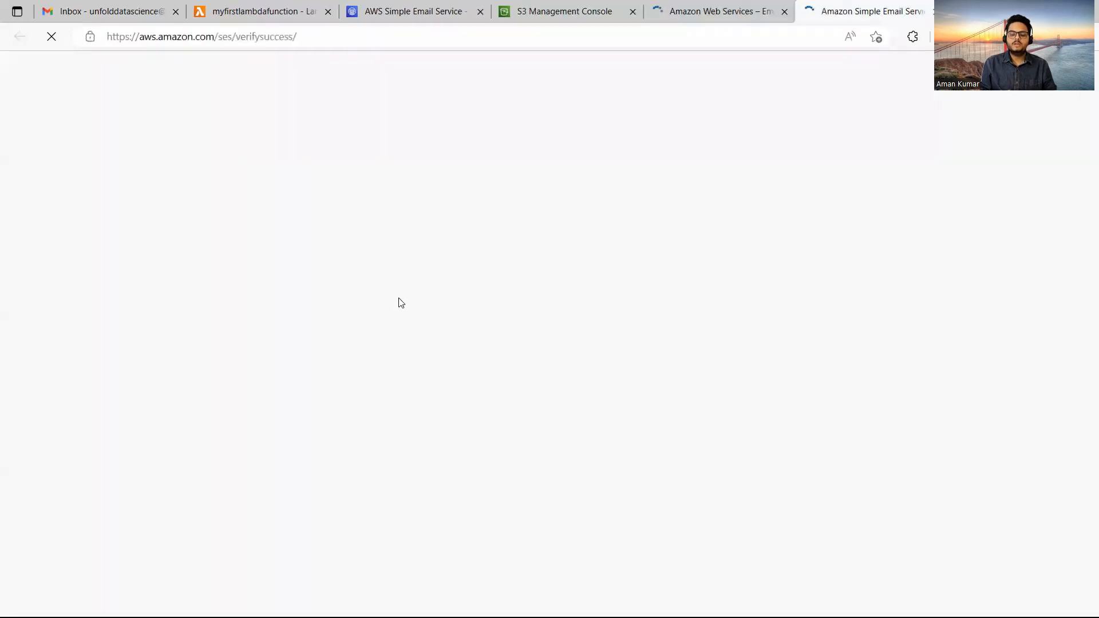
pyautogui.click(552, 10)
pyautogui.click(429, 8)
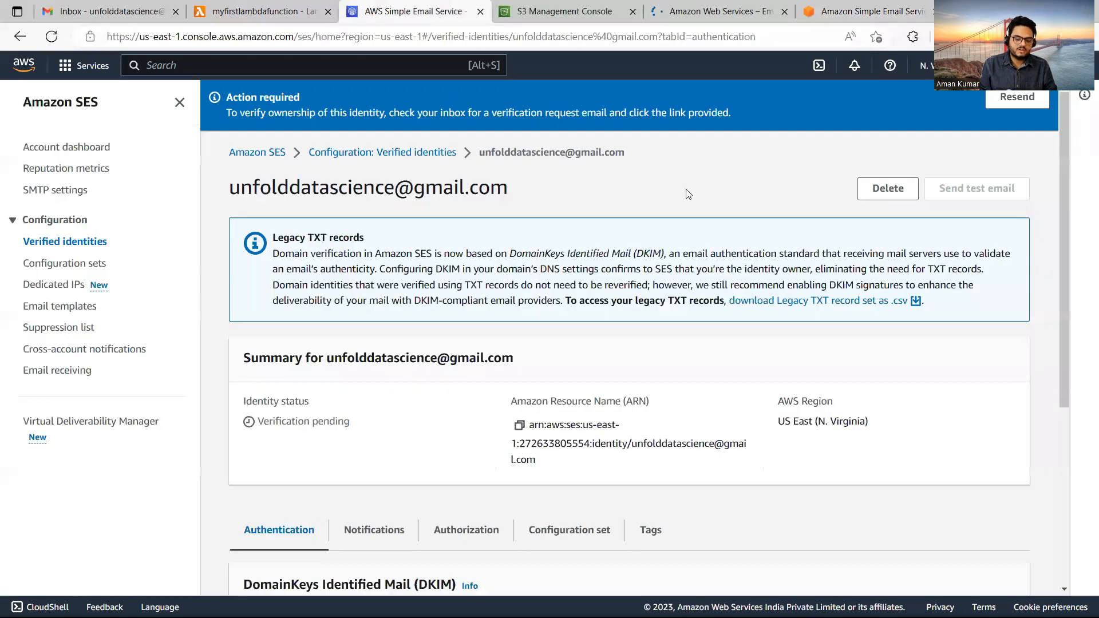
# Check that both email-address identities show Verified, then go back to the Lambda logs.
pyautogui.click(64, 241)
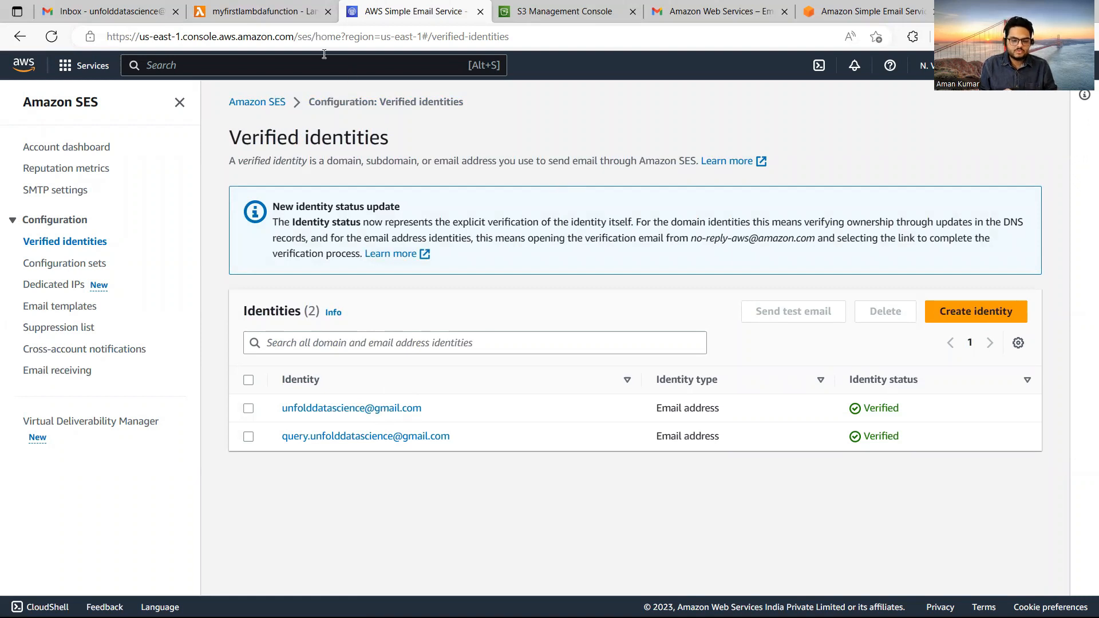
pyautogui.click(263, 12)
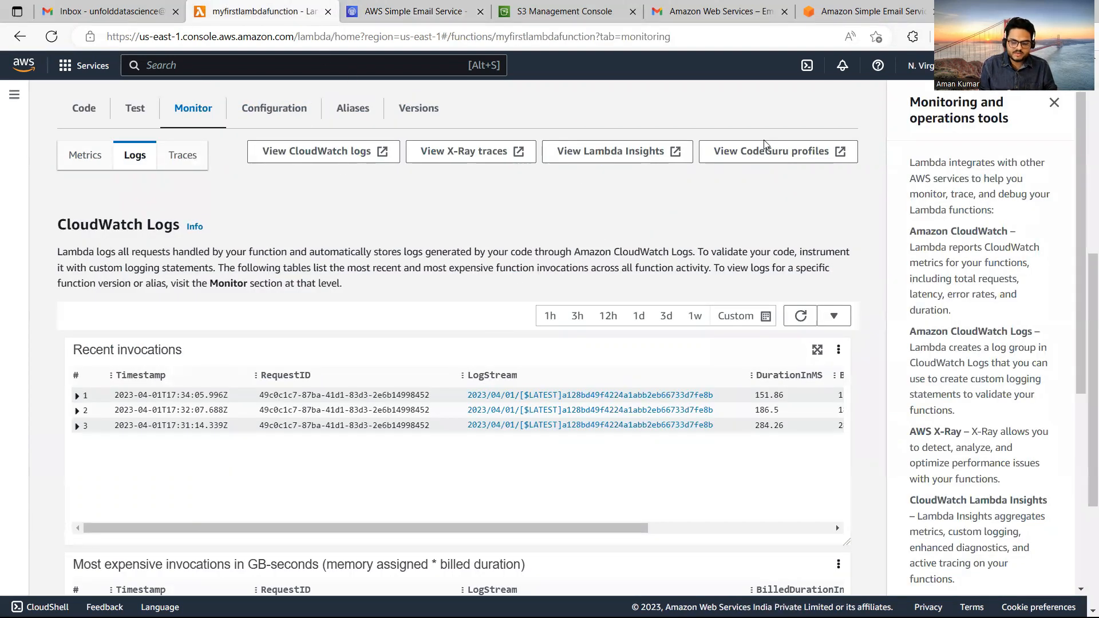
# Refresh recent invocations, then view the function's Configuration > Permissions with its execution role.
pyautogui.click(795, 319)
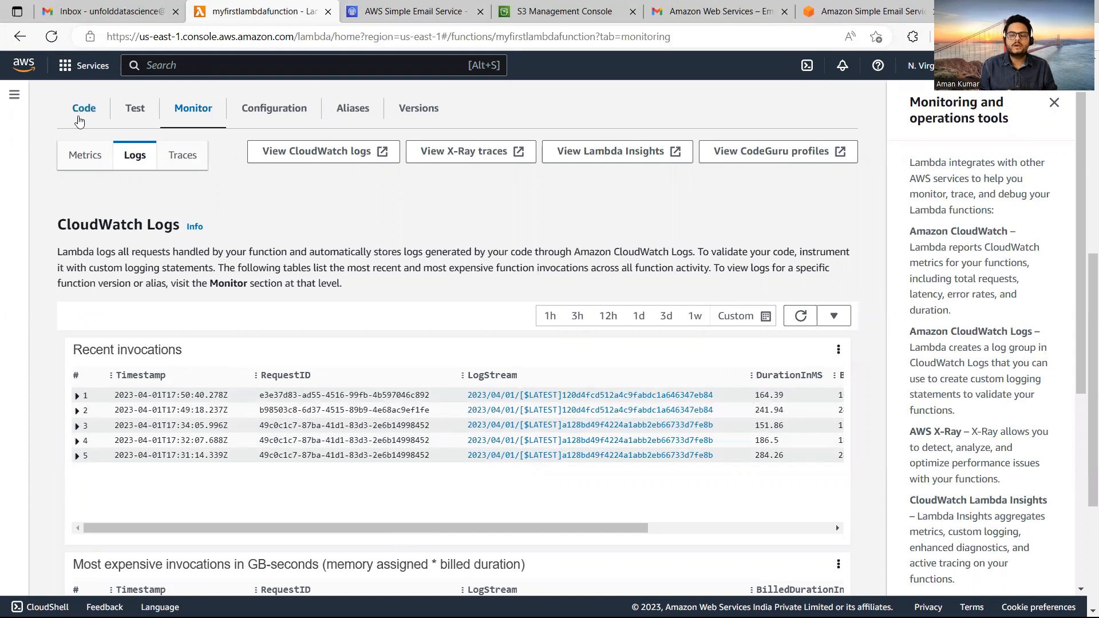
pyautogui.moveTo(1083, 280); pyautogui.dragTo(1083, 196)
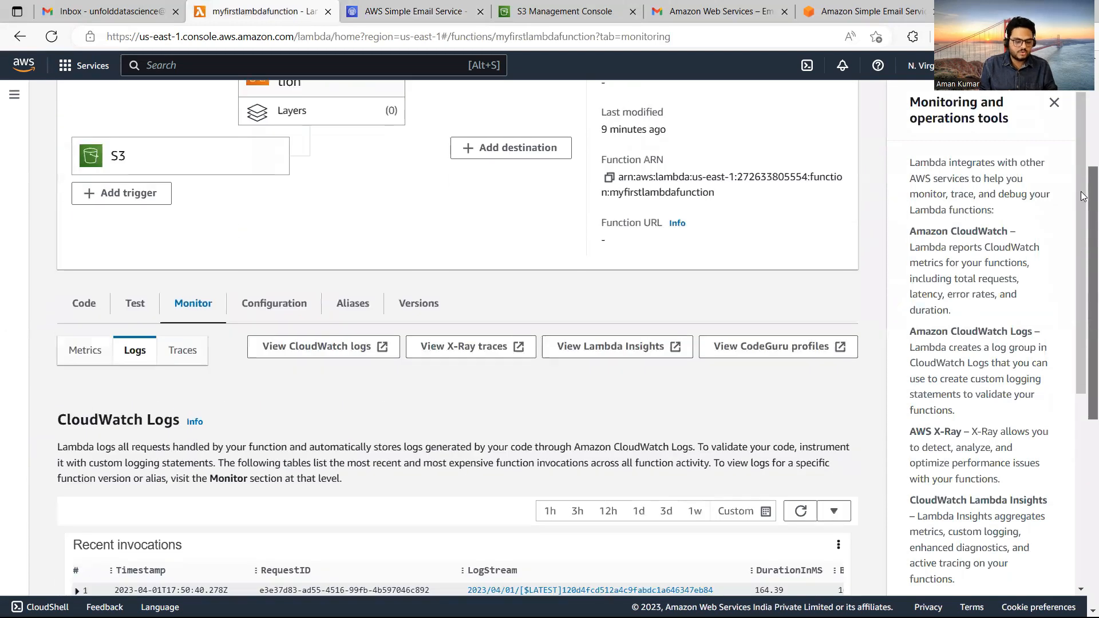
pyautogui.click(270, 314)
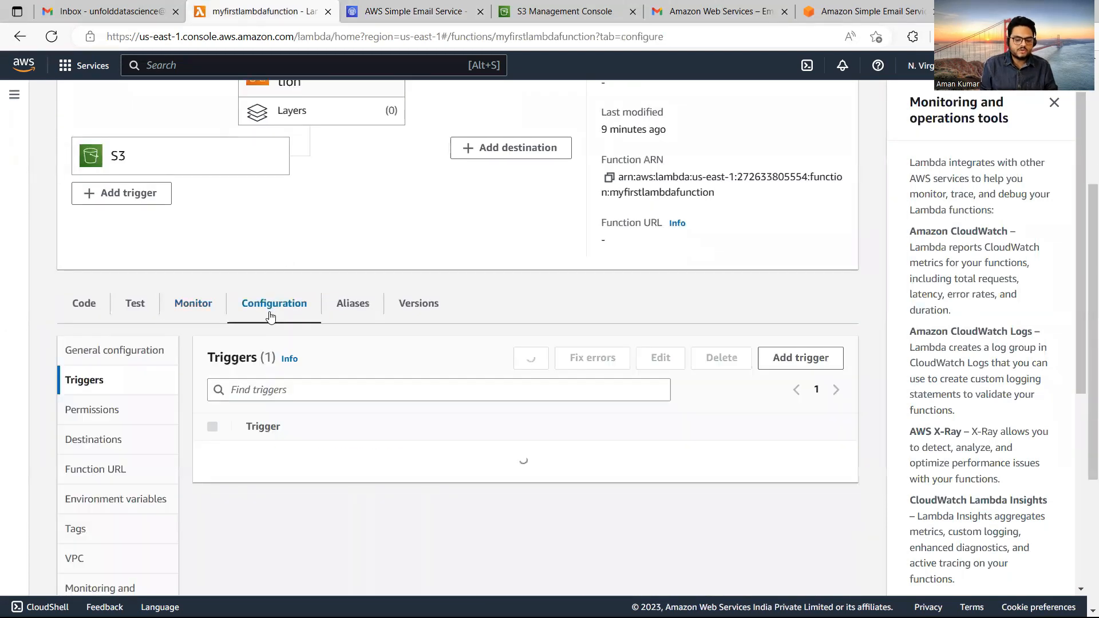
pyautogui.moveTo(1084, 279); pyautogui.dragTo(1084, 381)
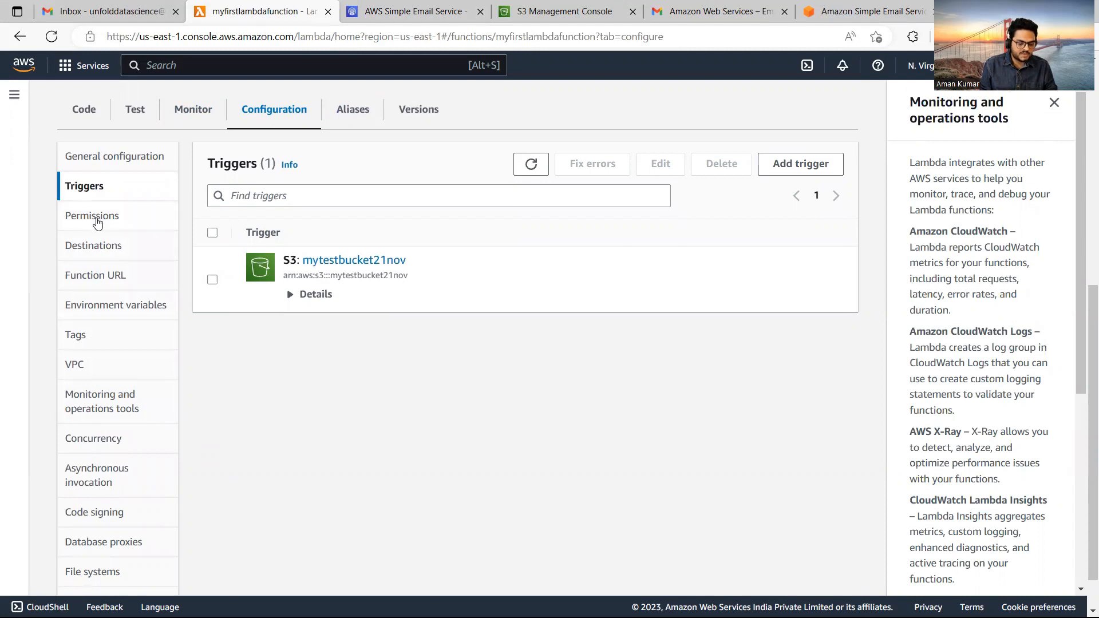
pyautogui.click(97, 223)
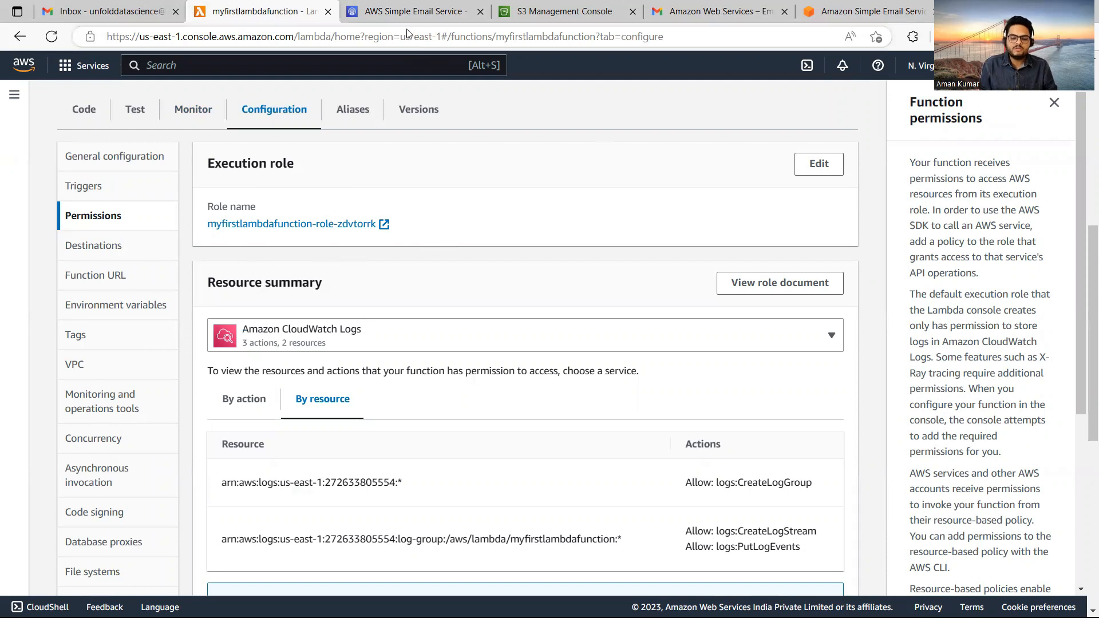
# Glance at the SES Verified identities, then open execution role myfirstlambdafunction-role-zdvtorrk in IAM.
pyautogui.click(411, 10)
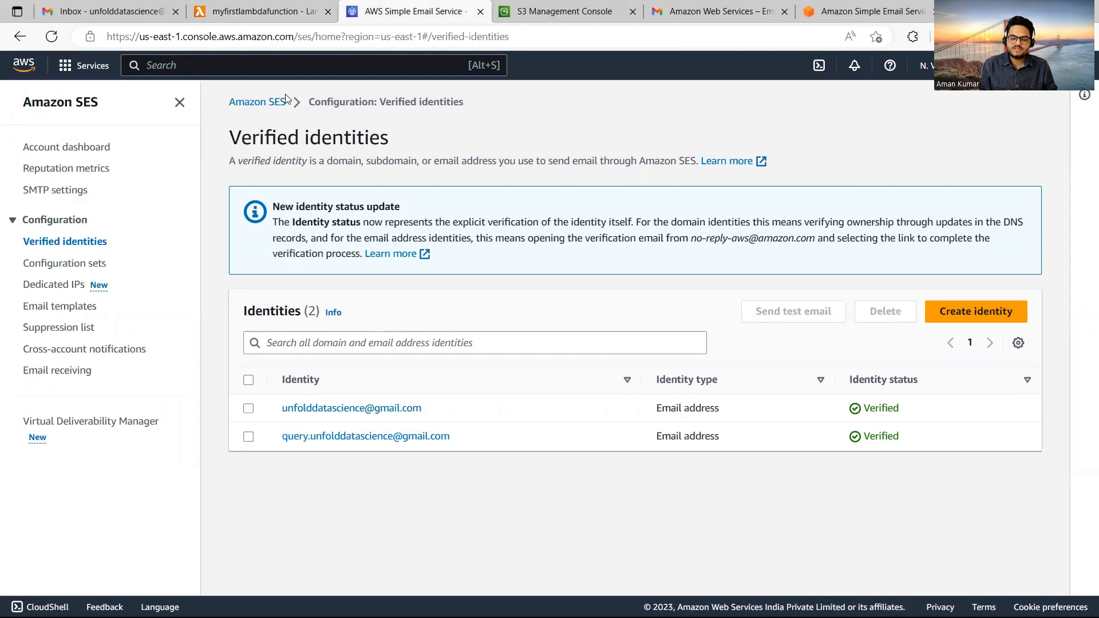
pyautogui.moveTo(291, 104); pyautogui.dragTo(230, 111)
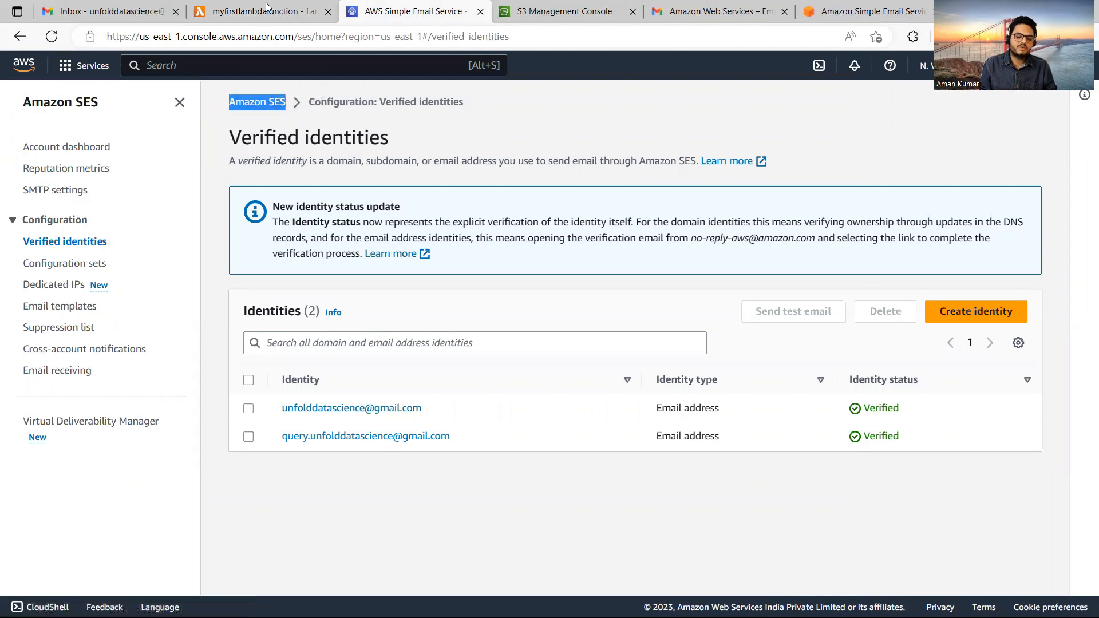
pyautogui.click(266, 9)
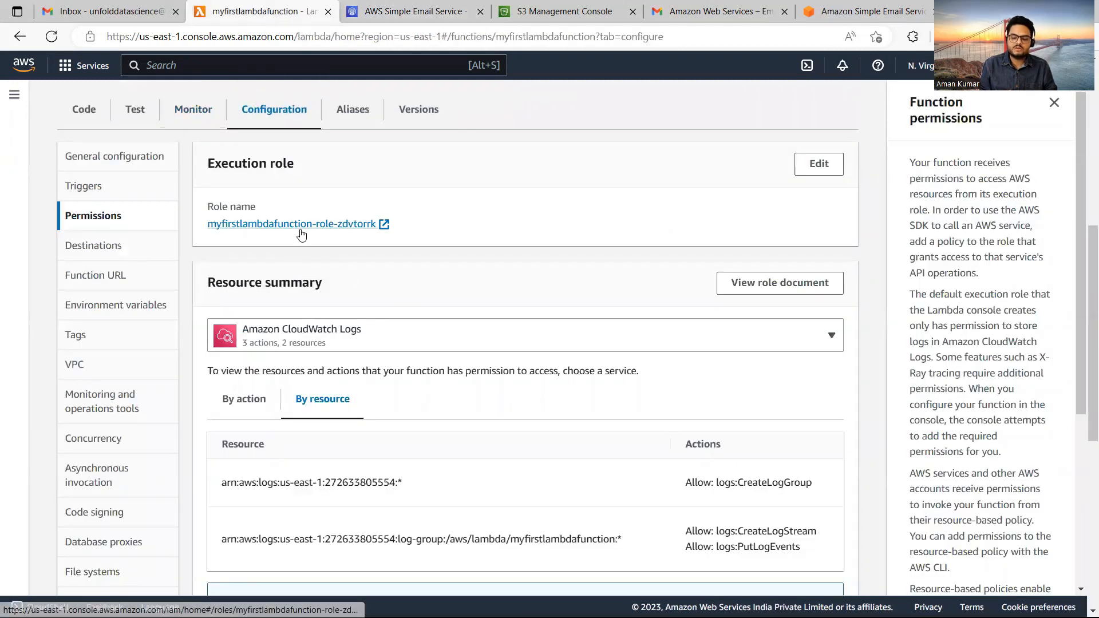
pyautogui.click(355, 223)
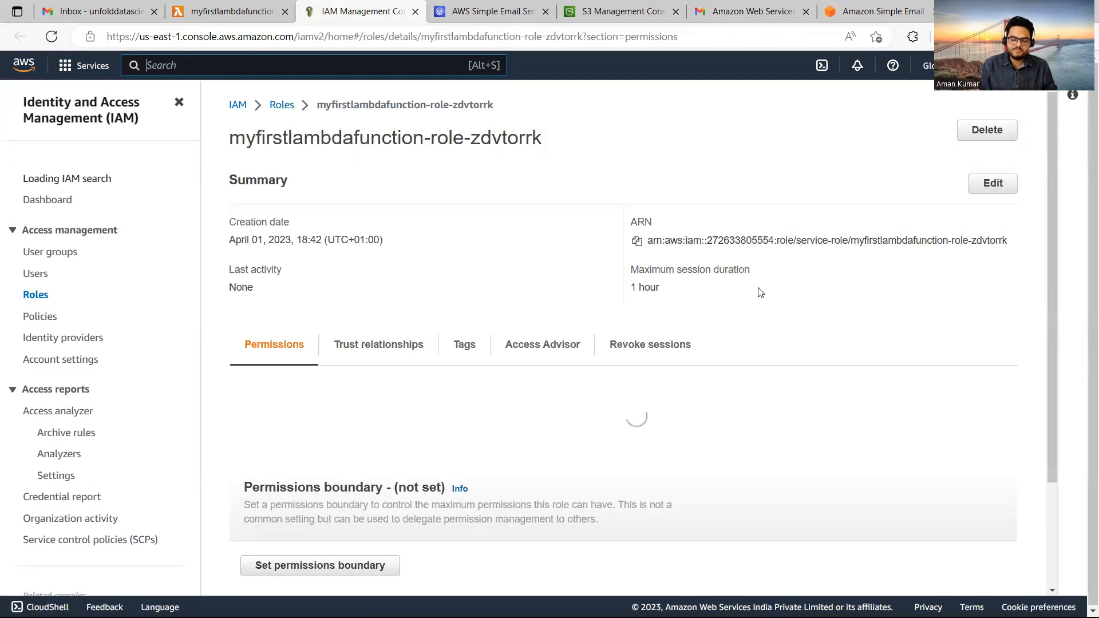
# Attach the AmazonSESFullAccess policy to myfirstlambdafunction-role-zdvtorrk.
pyautogui.click(939, 406)
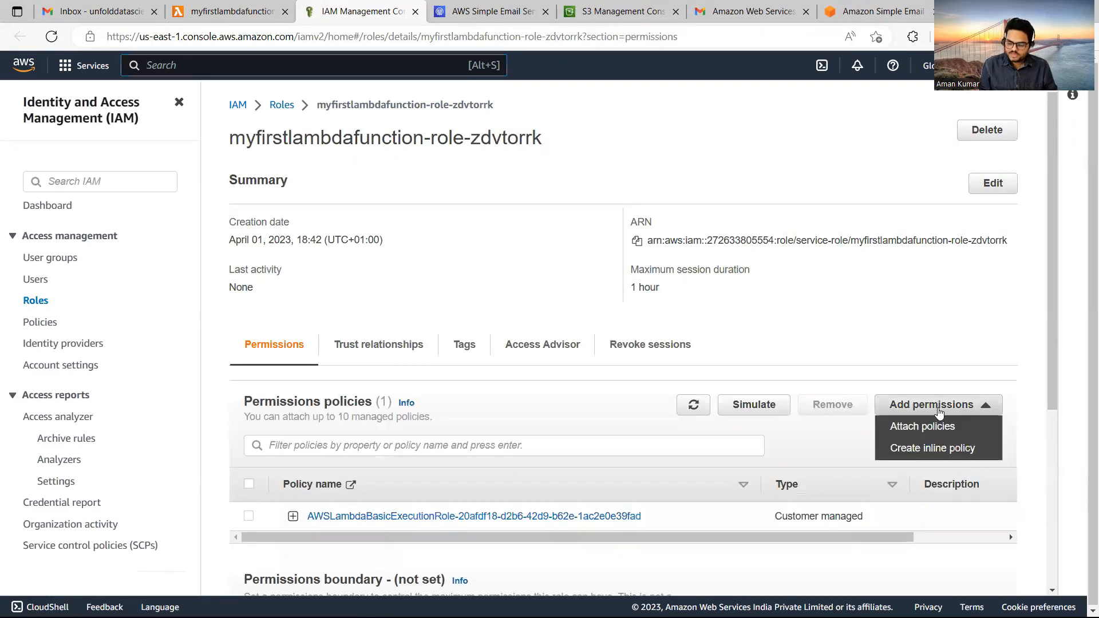
pyautogui.click(908, 423)
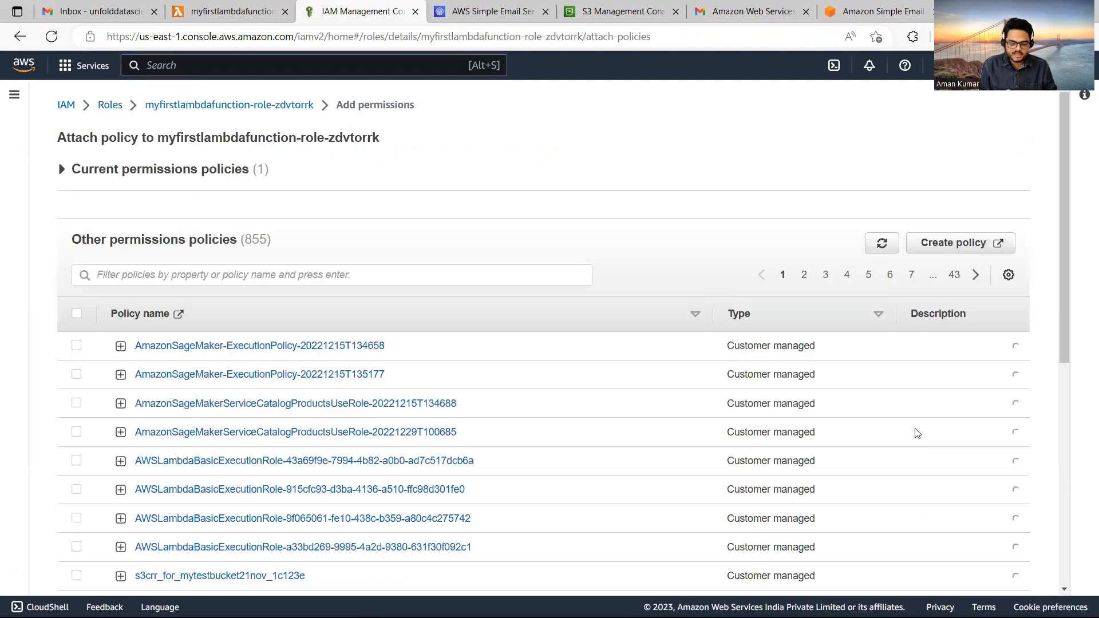
pyautogui.click(482, 276)
pyautogui.write('SES')
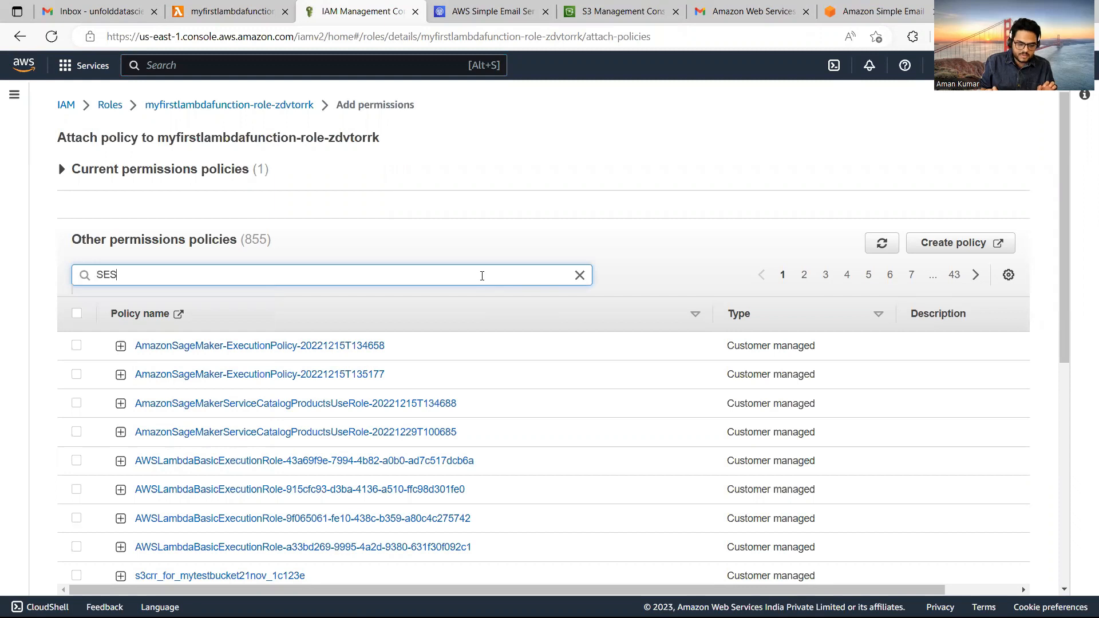
pyautogui.press('Return')
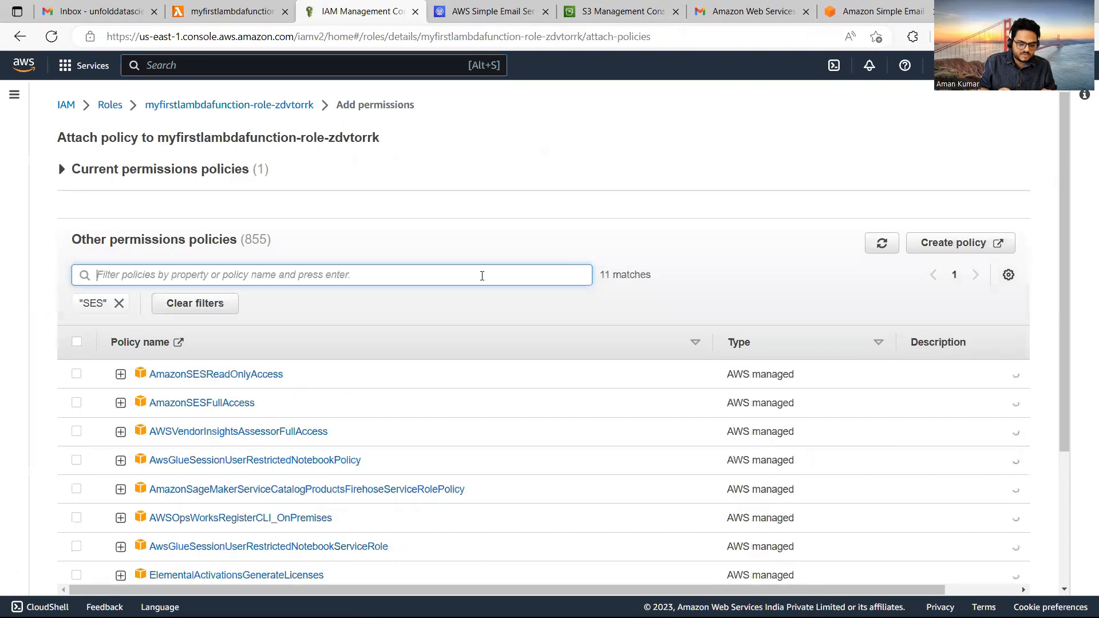
pyautogui.click(76, 403)
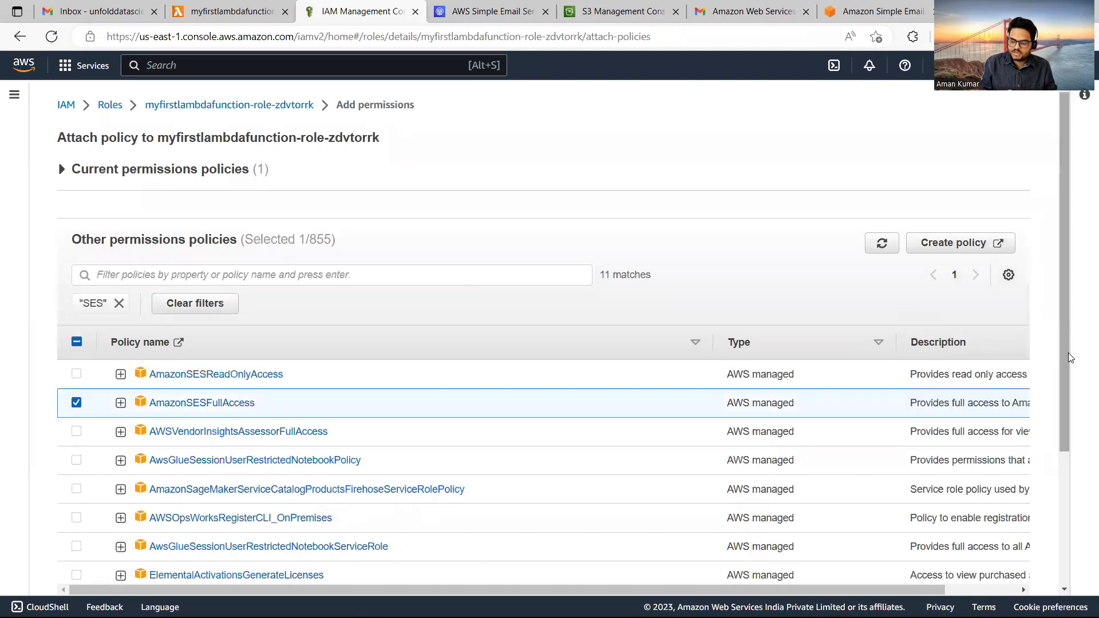
pyautogui.moveTo(1068, 353); pyautogui.dragTo(1067, 504)
pyautogui.scroll(-2, 1022, 518)
pyautogui.scroll(2, 948, 566)
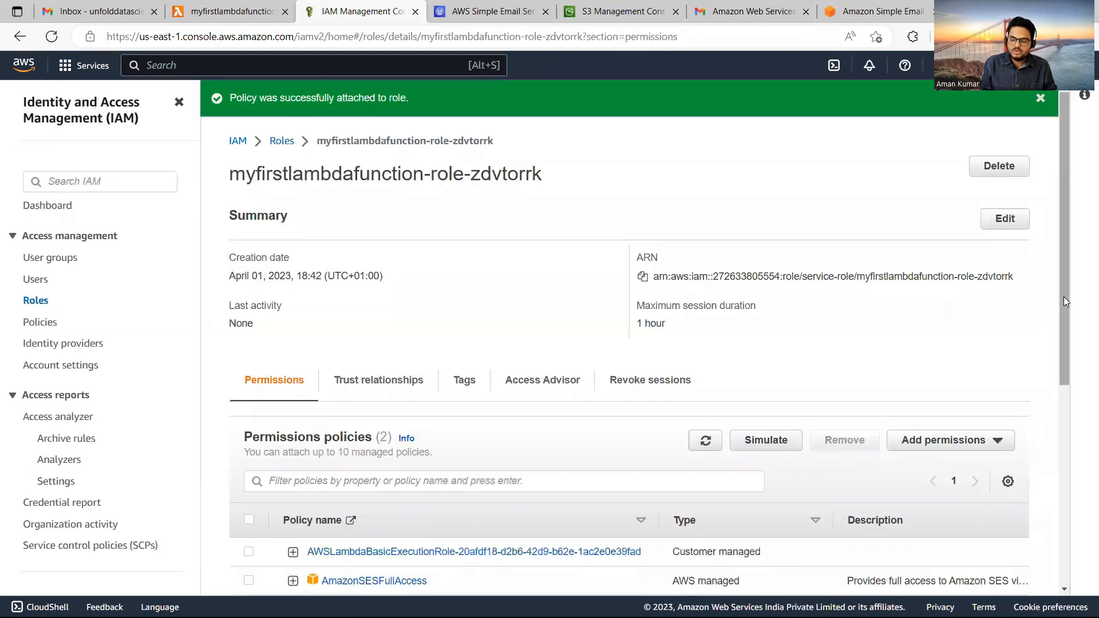
pyautogui.scroll(-3, 393, 372)
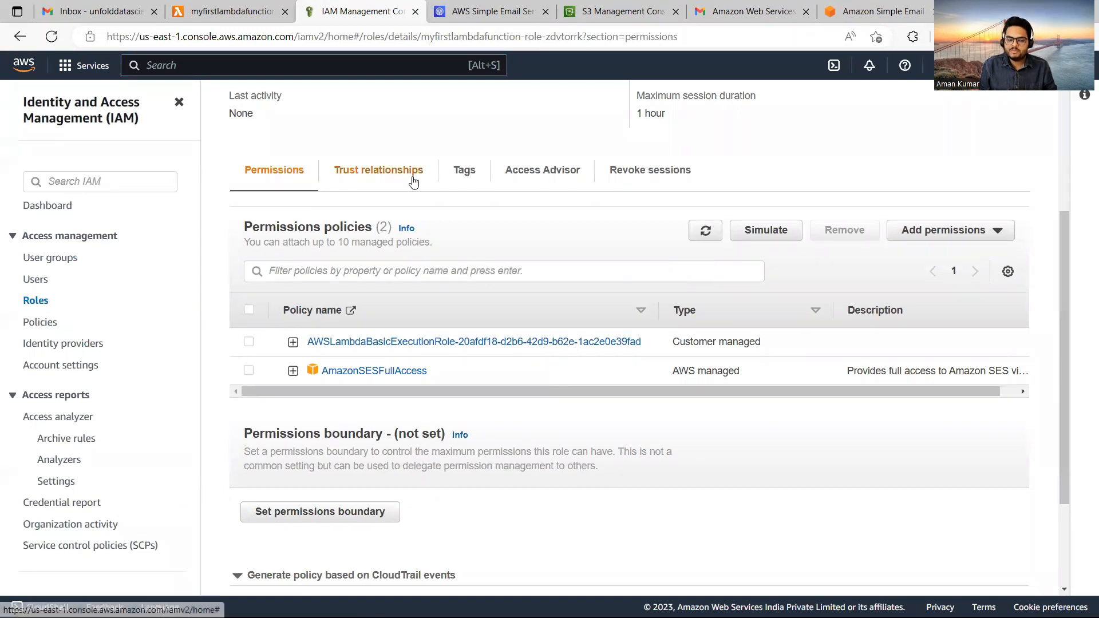
pyautogui.click(196, 8)
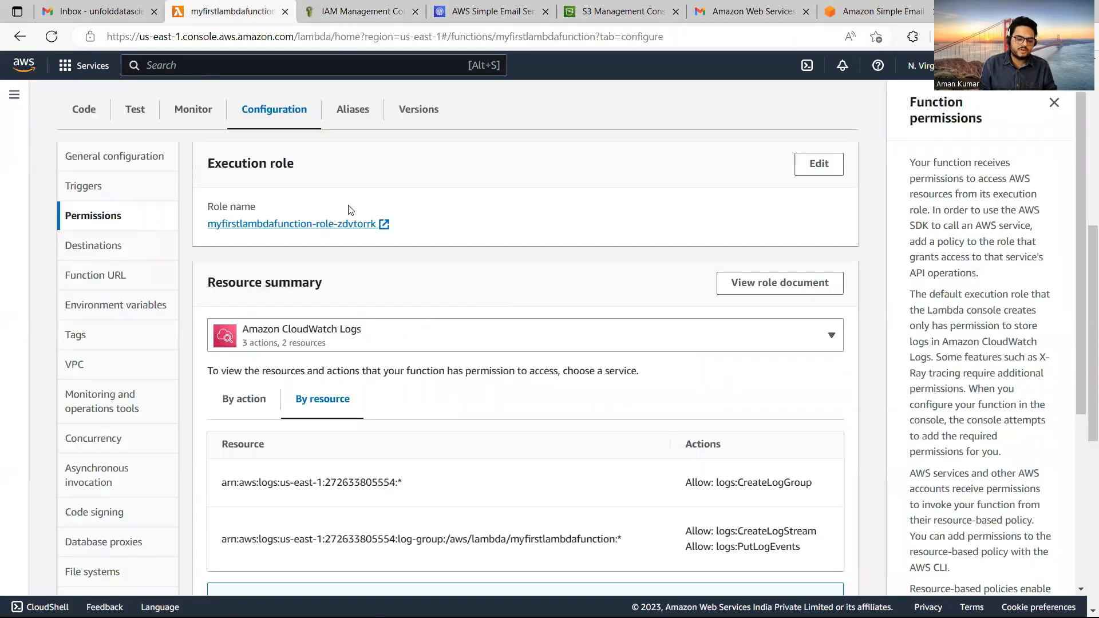
# Replace myfirstlambdafunction's code with the prepared SES email-sending handler copied from VS Code.
pyautogui.click(84, 116)
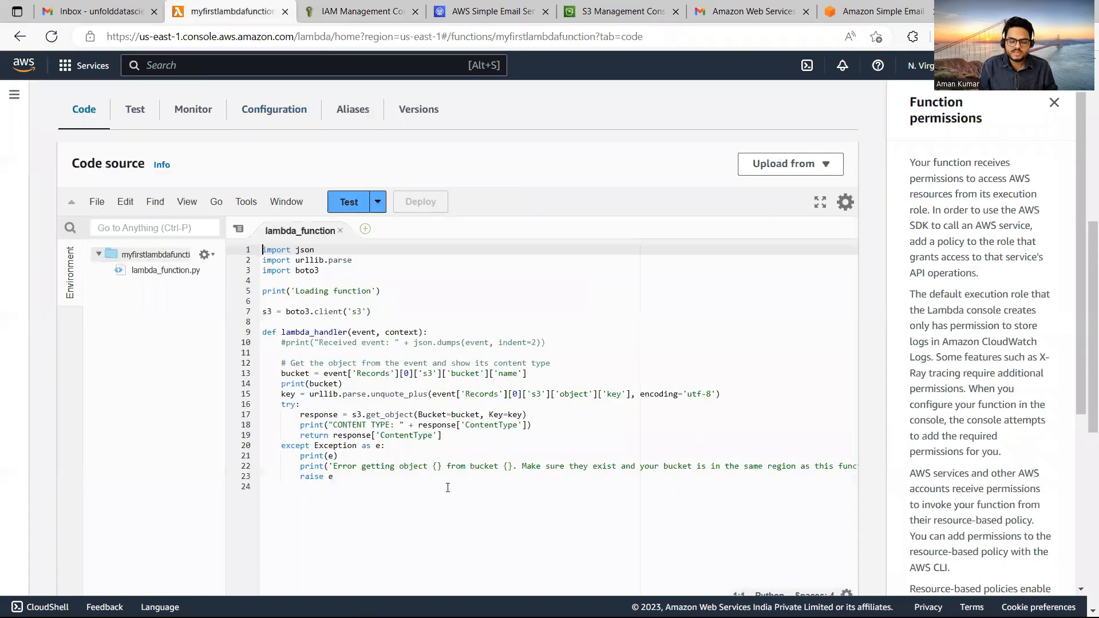
pyautogui.click(447, 487)
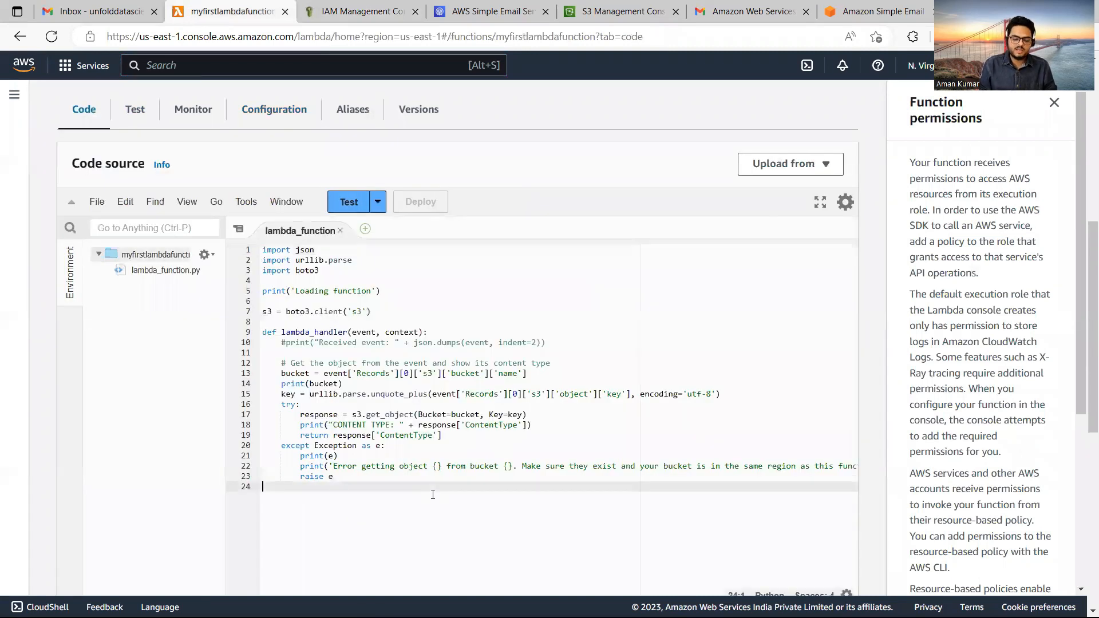
pyautogui.hotkey('alt', 'Tab')
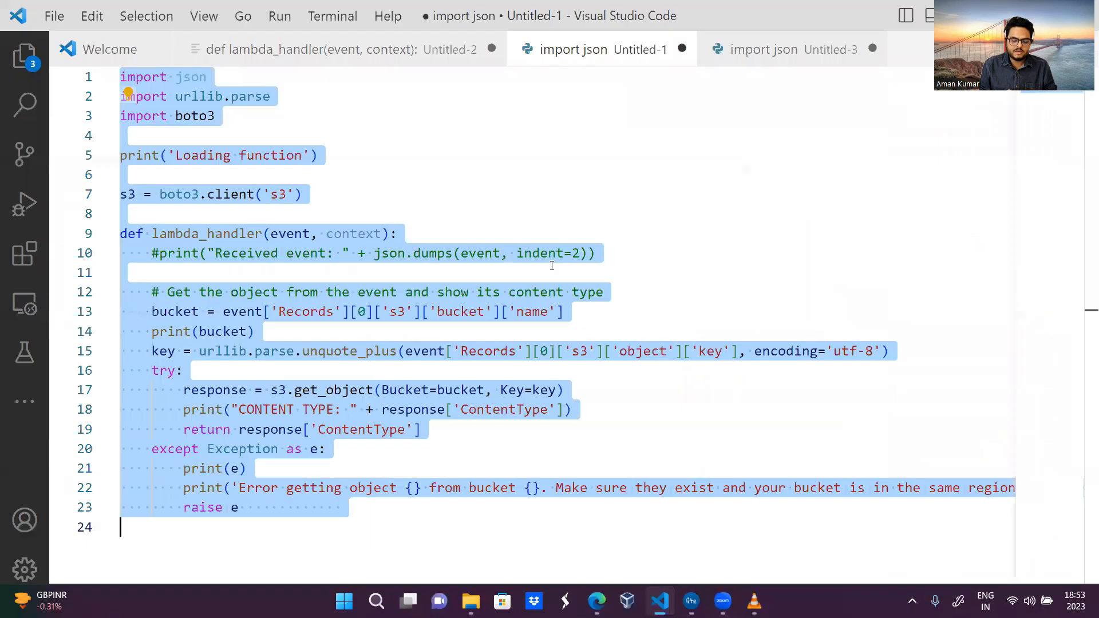
pyautogui.click(764, 51)
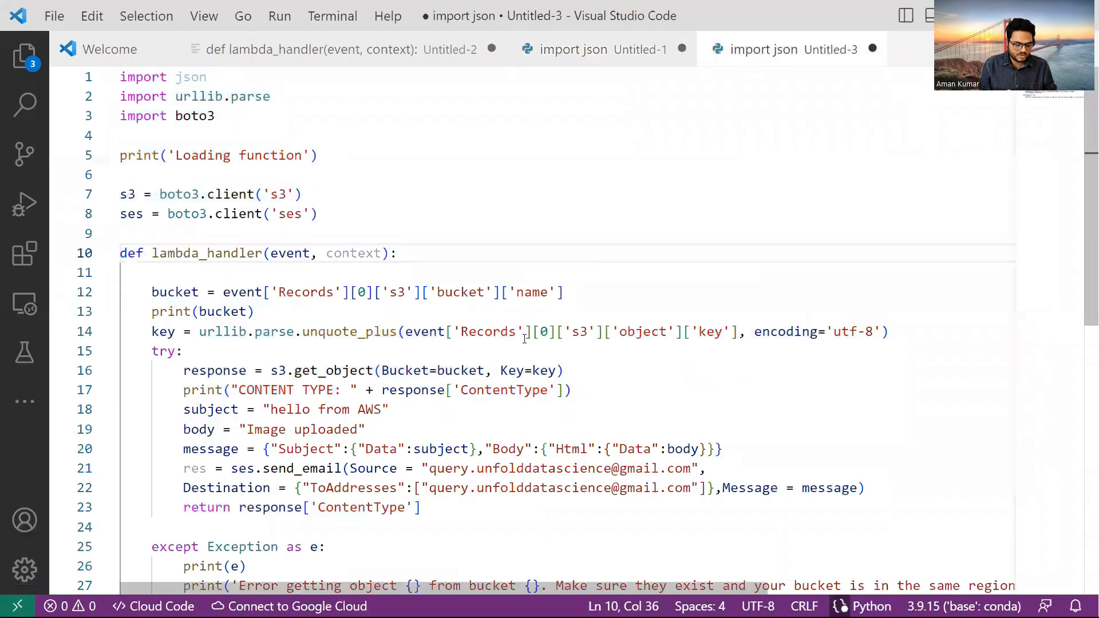
pyautogui.press('alt')
pyautogui.hotkey('alt', 'Tab')
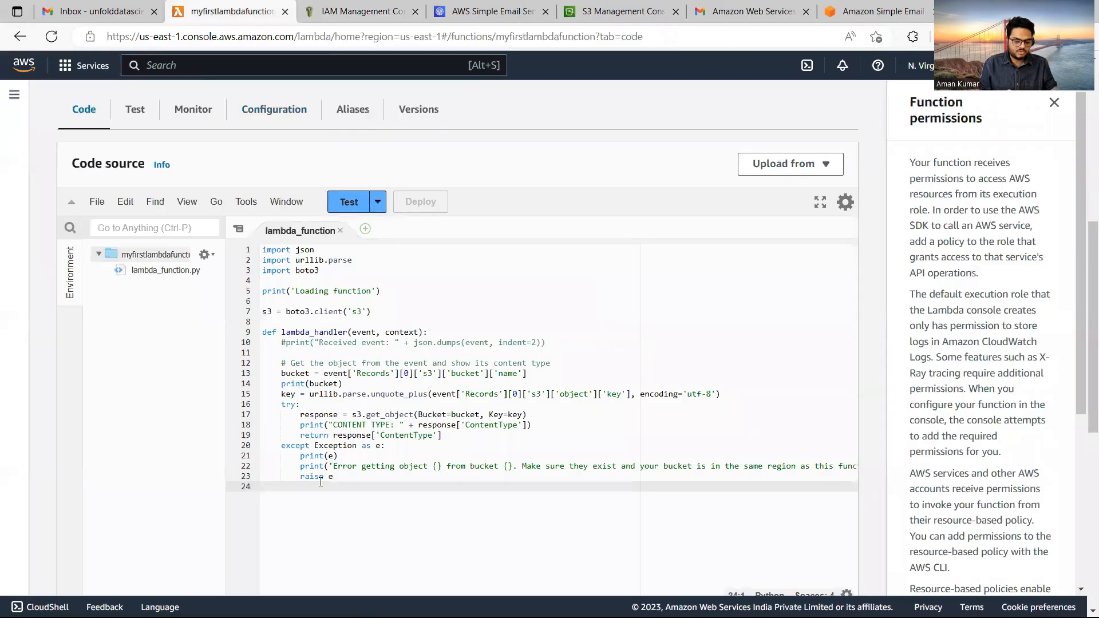
pyautogui.hotkey('ctrl', 'a')
pyautogui.press('Delete')
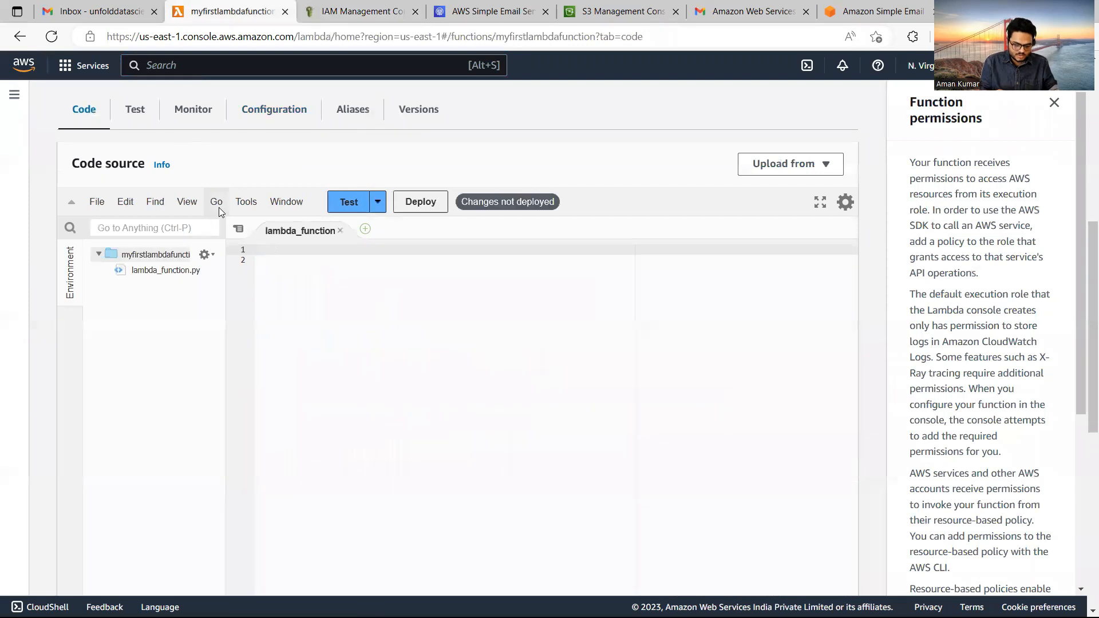
pyautogui.hotkey('ctrl', 'v')
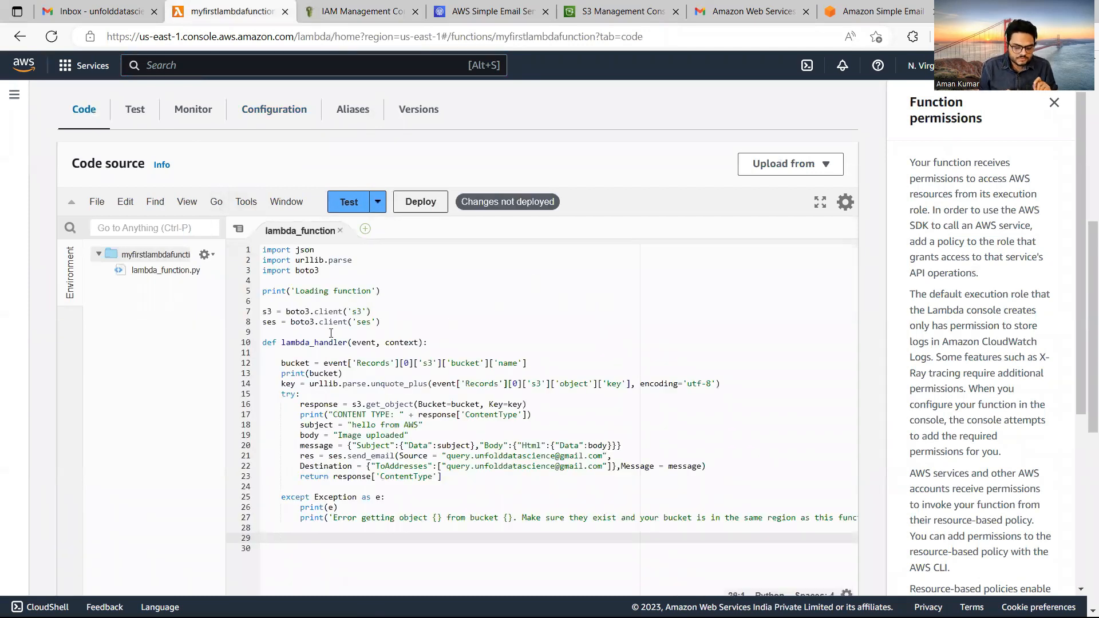
# Highlight the SES client line, the 'hello from AWS' subject, the 'Image uploaded' body and the send_email lines.
pyautogui.moveTo(263, 322); pyautogui.dragTo(393, 323)
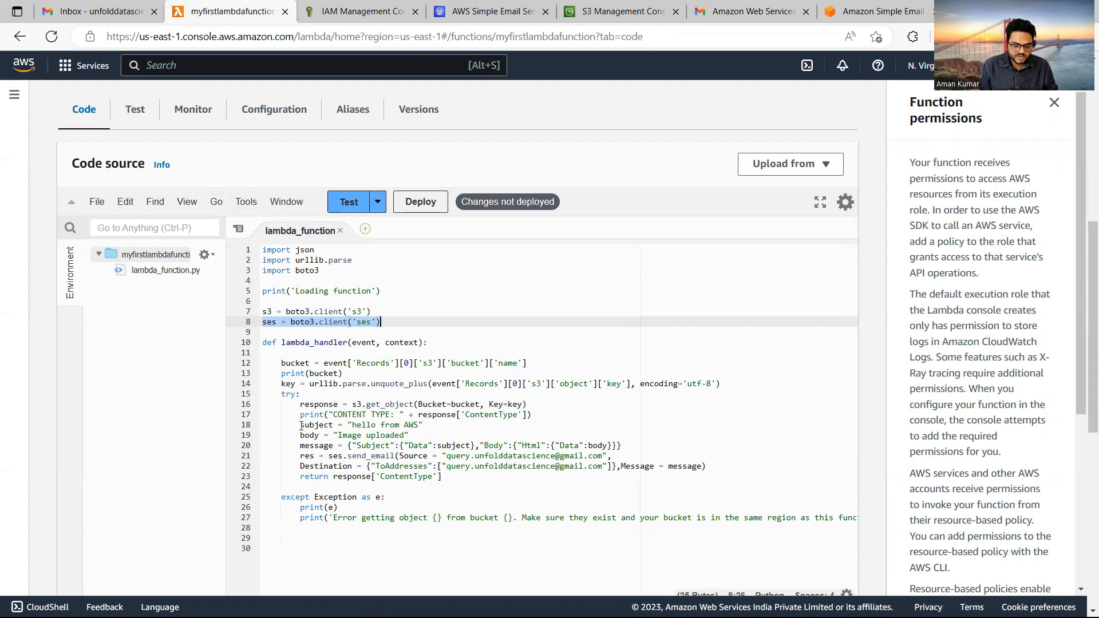
pyautogui.moveTo(350, 425); pyautogui.dragTo(418, 426)
pyautogui.click(342, 435)
pyautogui.moveTo(342, 435); pyautogui.dragTo(416, 432)
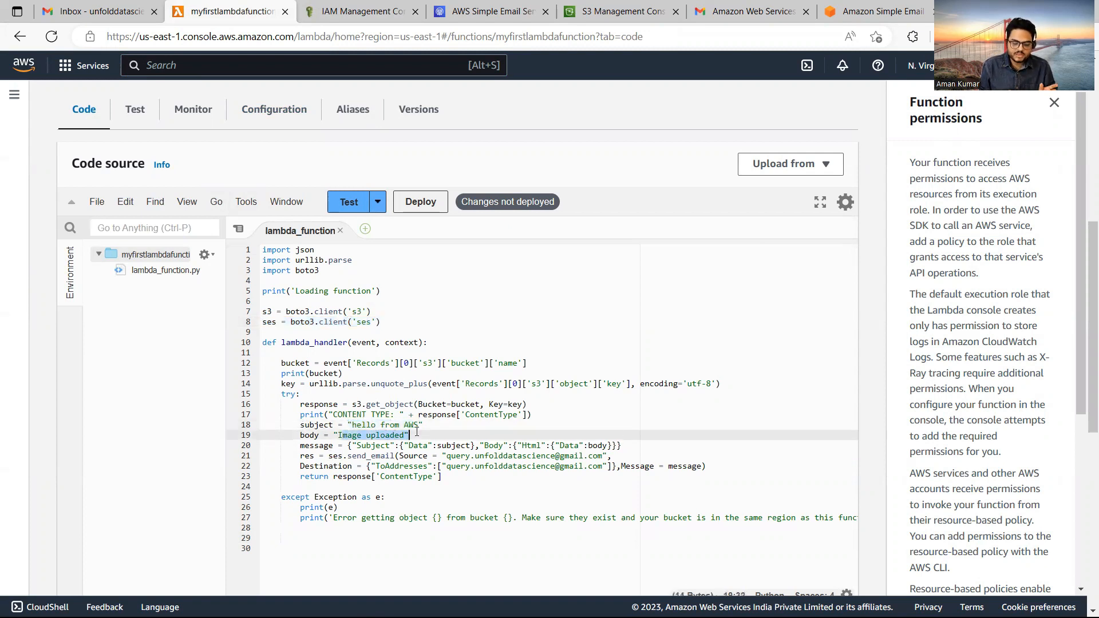
pyautogui.moveTo(300, 445); pyautogui.dragTo(580, 475)
pyautogui.moveTo(696, 471); pyautogui.dragTo(707, 466)
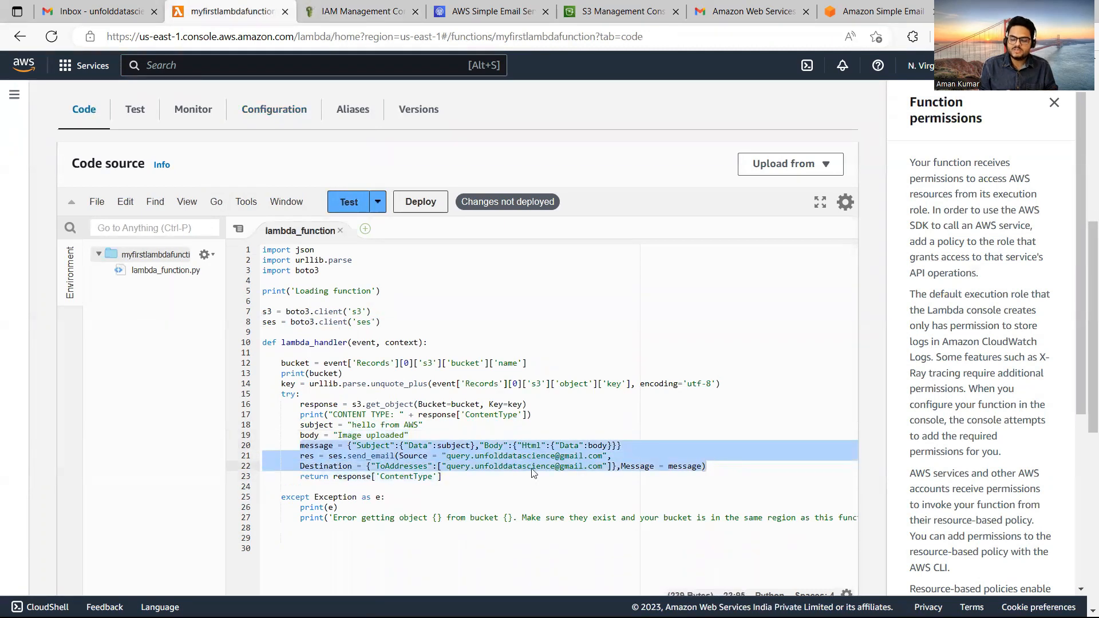
# Change the sender and recipient to the other verified addresses, save, and deploy the function.
pyautogui.click(475, 456)
pyautogui.press('BackSpace')
pyautogui.press('BackSpace')
pyautogui.press('BackSpace')
pyautogui.press('BackSpace')
pyautogui.press('BackSpace')
pyautogui.press('BackSpace')
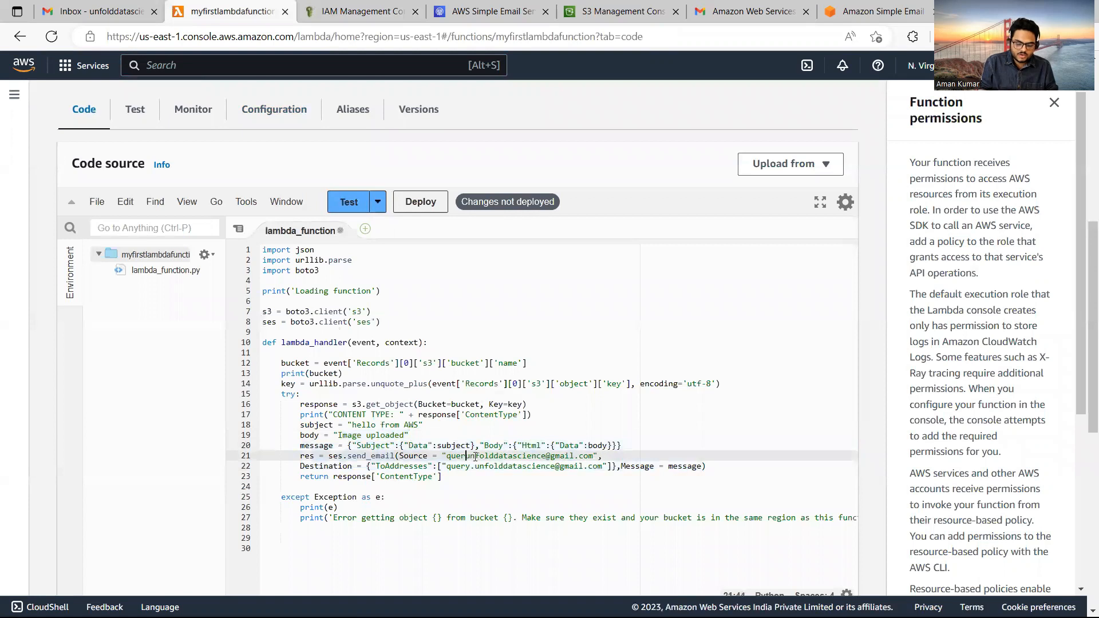
pyautogui.hotkey('ctrl', 's')
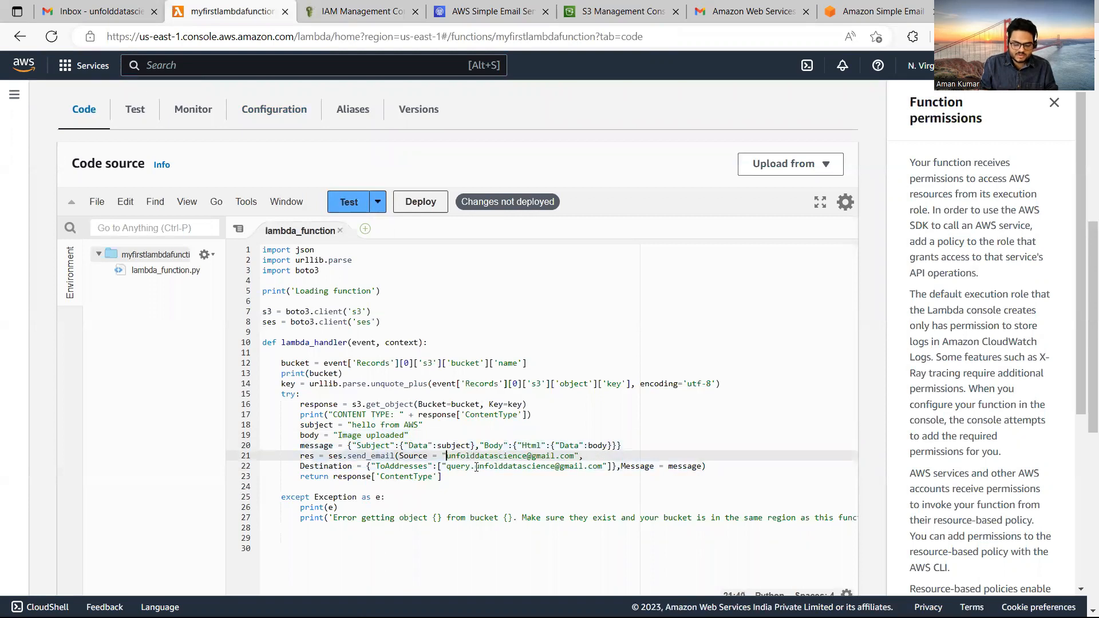
pyautogui.click(476, 467)
pyautogui.press('BackSpace')
pyautogui.press('BackSpace')
pyautogui.press('BackSpace')
pyautogui.press('BackSpace')
pyautogui.press('BackSpace')
pyautogui.press('BackSpace')
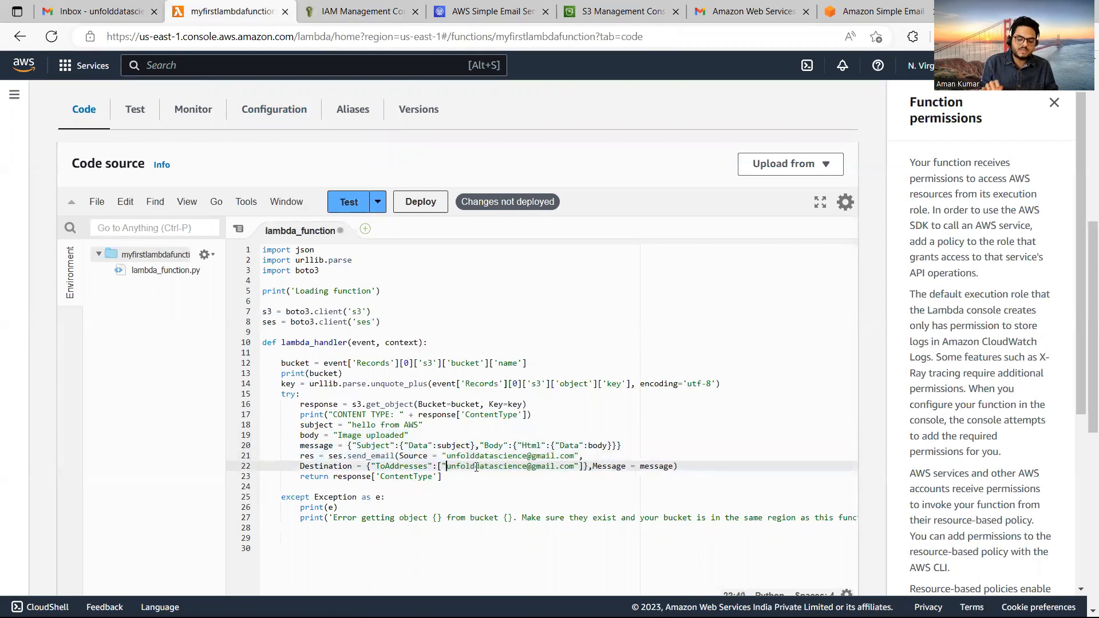
pyautogui.hotkey('ctrl', 's')
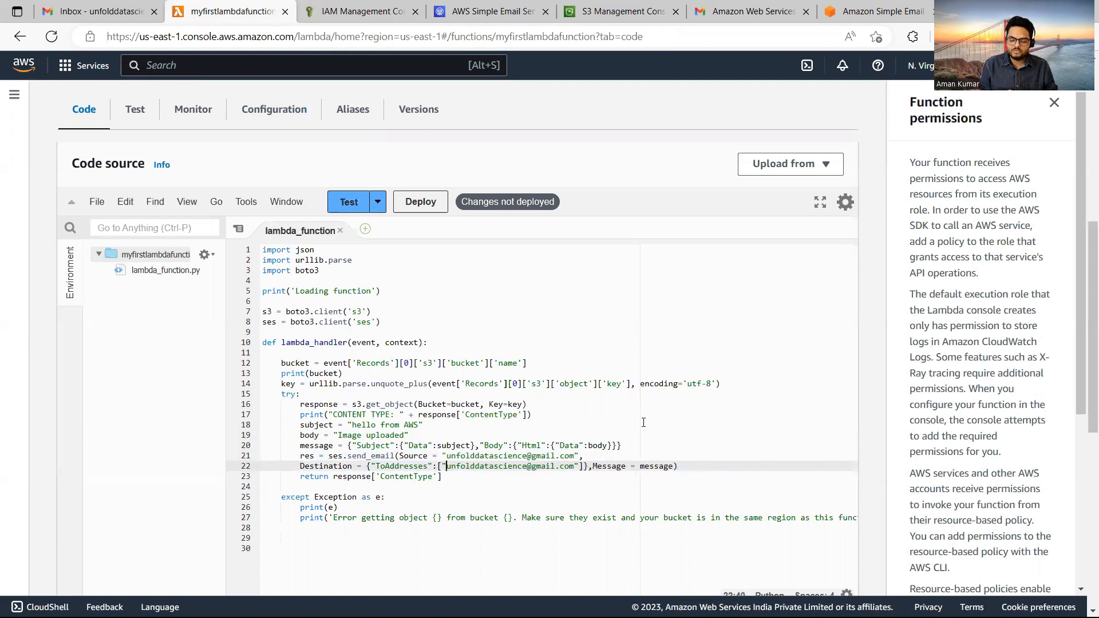
pyautogui.click(420, 204)
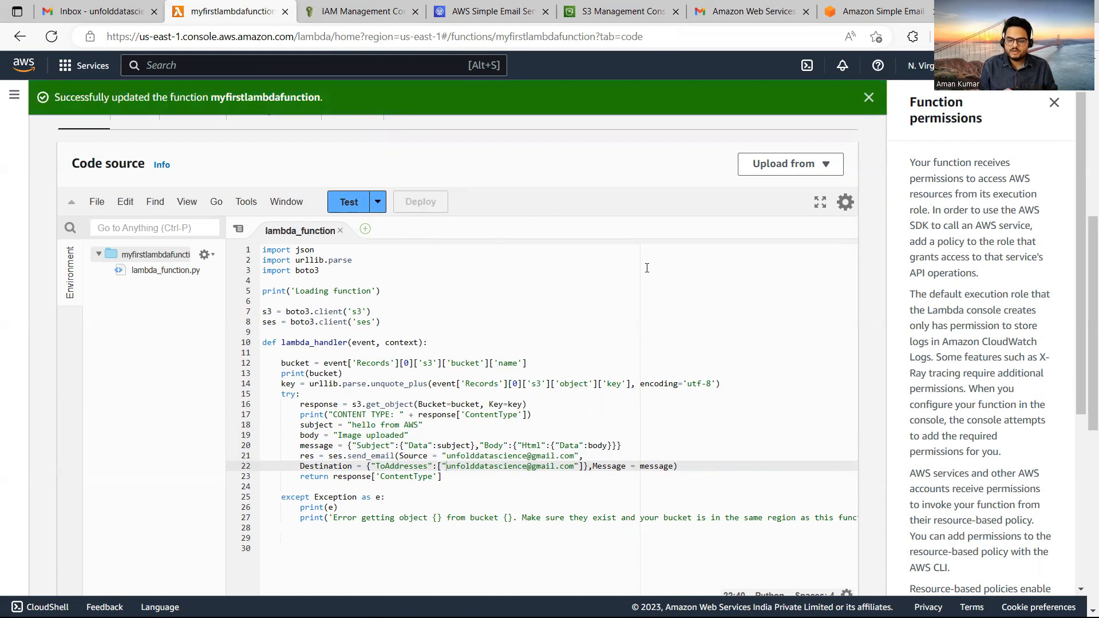
pyautogui.click(608, 7)
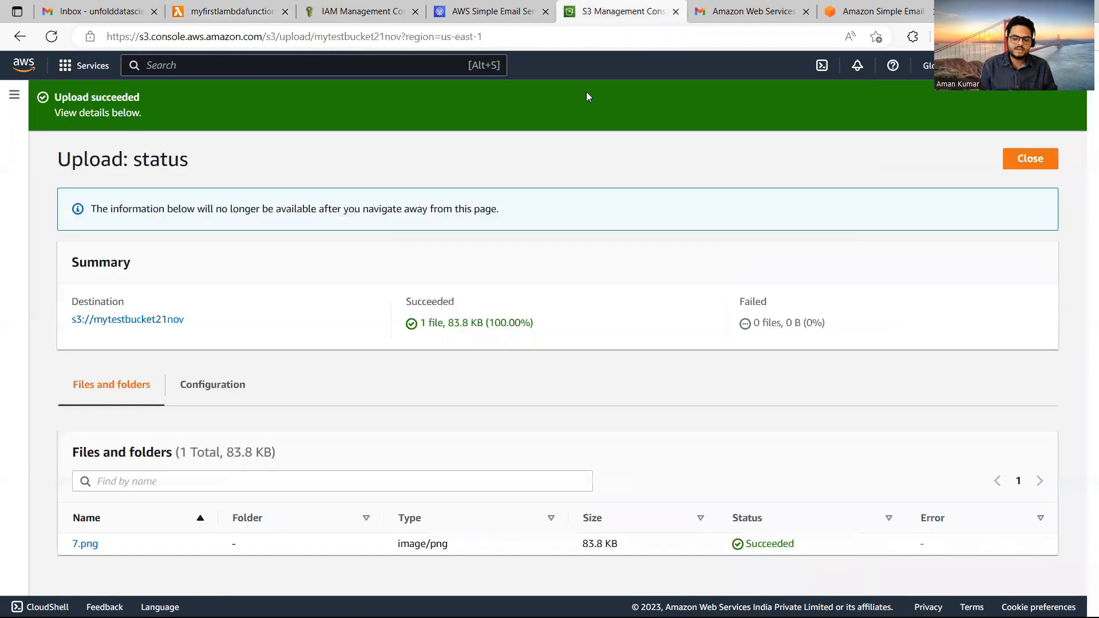
# Upload 5.png (123.1 KB) to mytestbucket21nov, then return to the Lambda function page.
pyautogui.click(1045, 157)
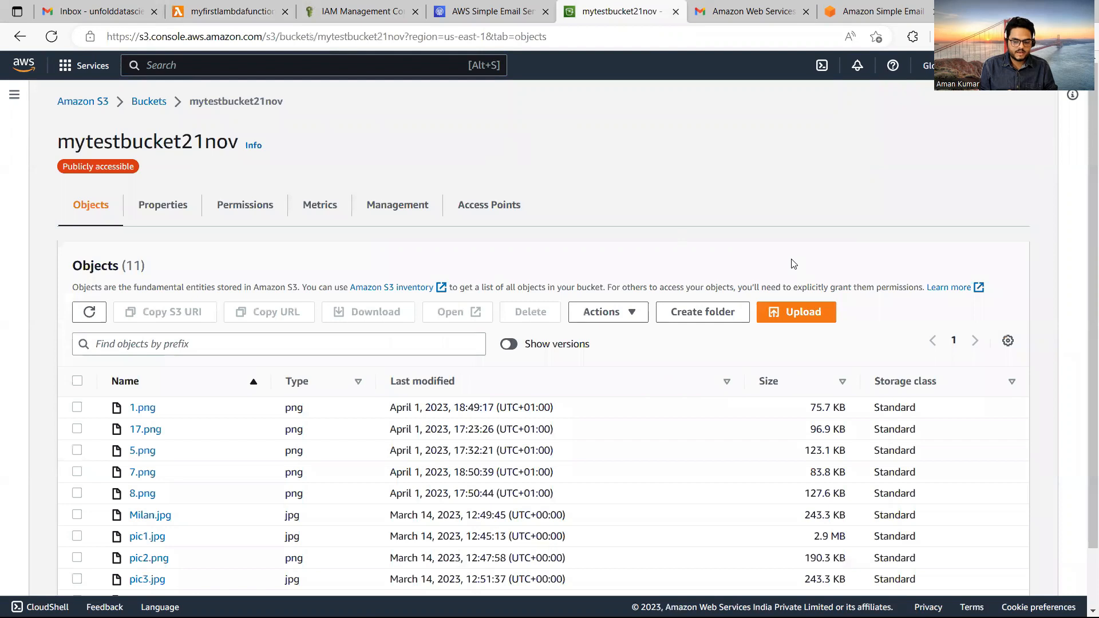
pyautogui.click(798, 312)
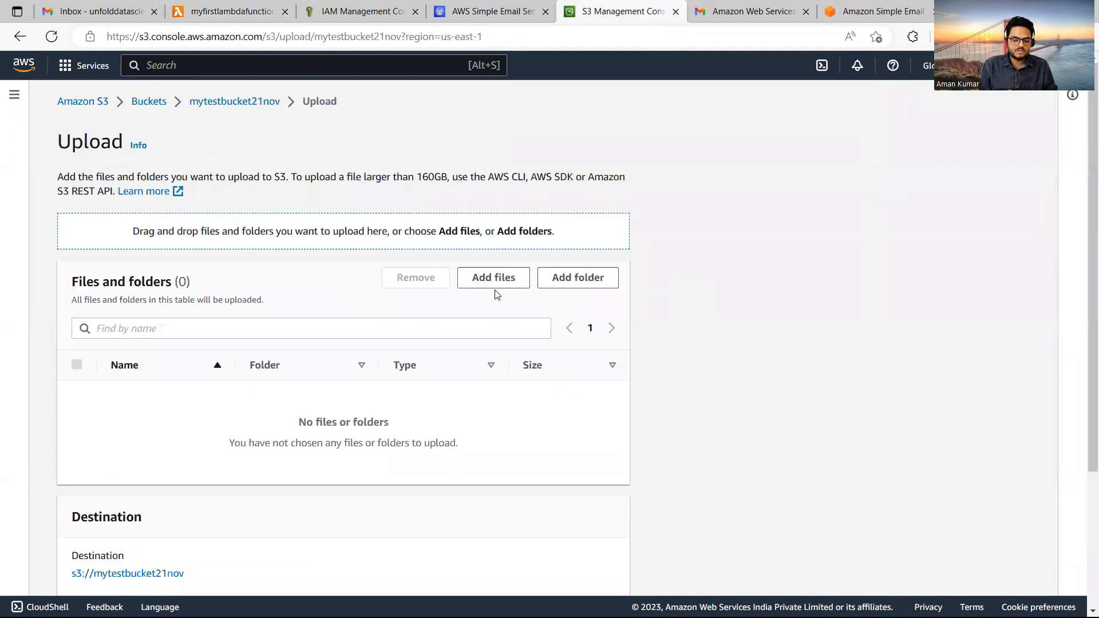
pyautogui.click(482, 282)
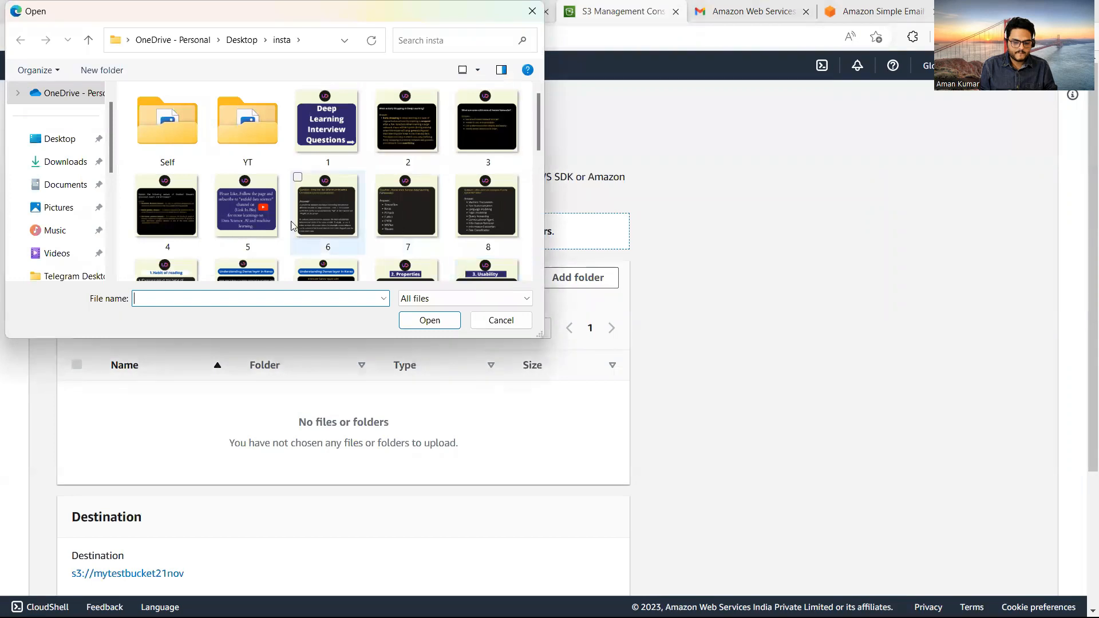
pyautogui.click(243, 207)
pyautogui.click(429, 320)
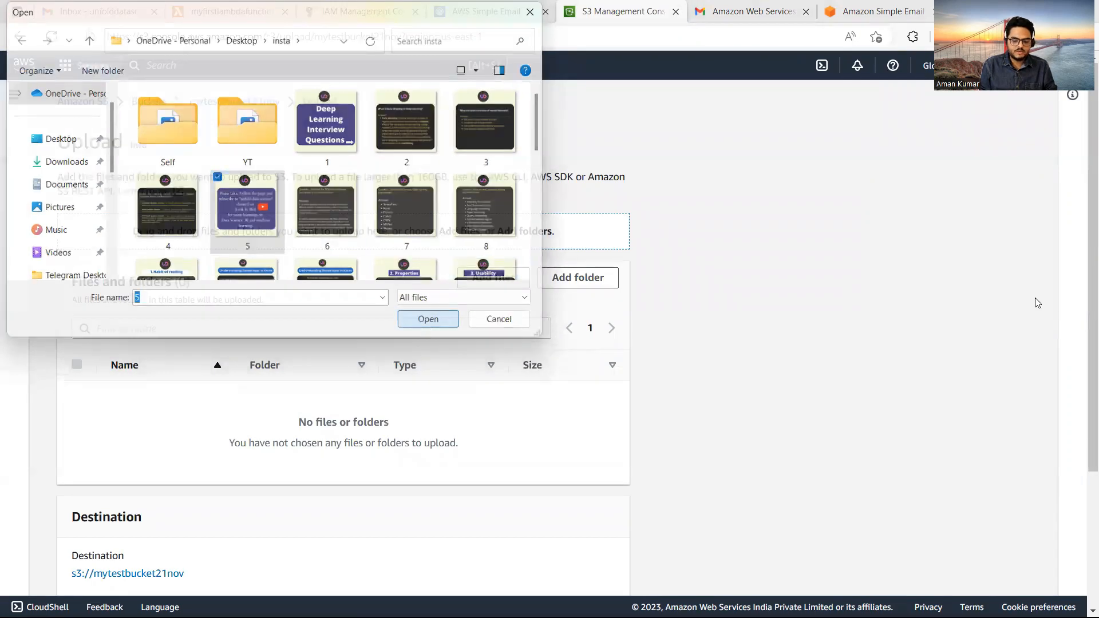
pyautogui.scroll(-2, 730, 524)
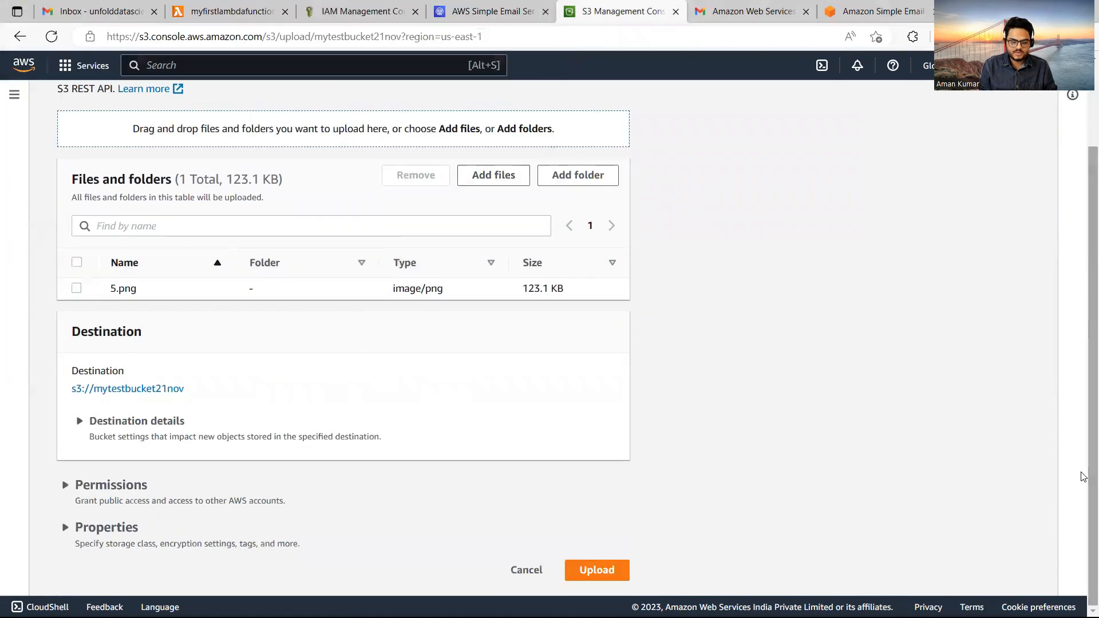
pyautogui.click(623, 566)
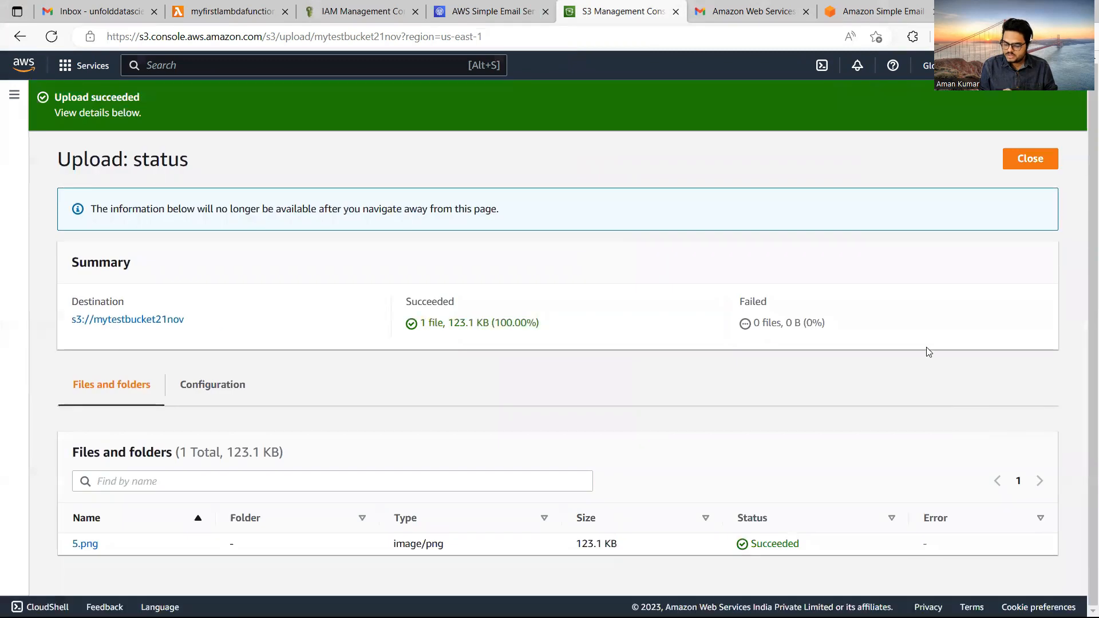
pyautogui.click(236, 5)
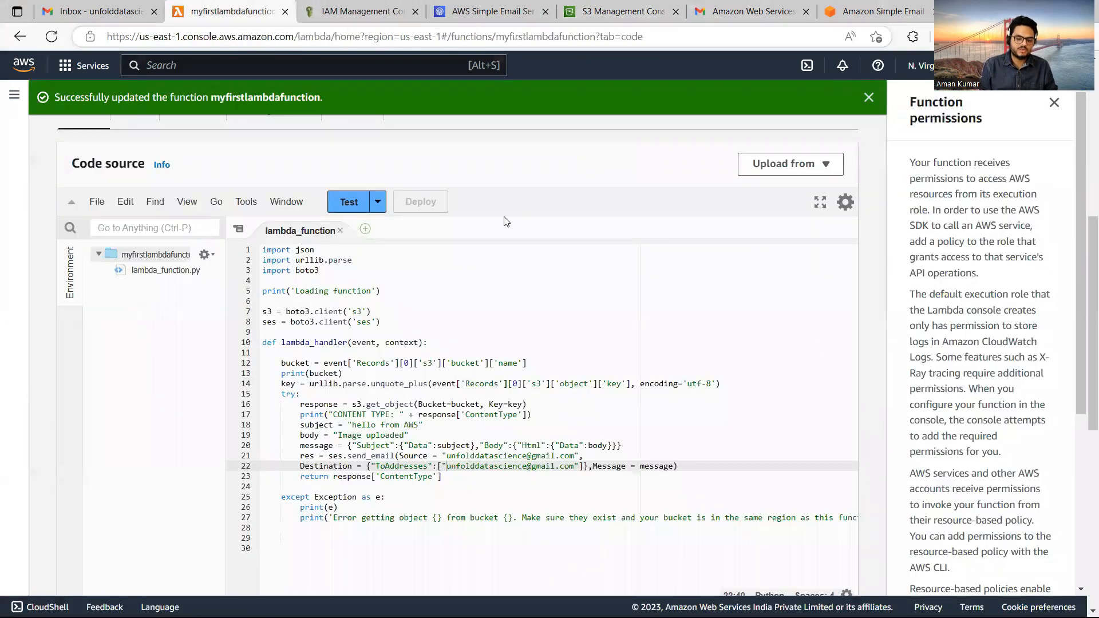
# From the function's Monitor tab, open the CloudWatch log group /aws/lambda/myfirstlambdafunction.
pyautogui.scroll(-1, 1082, 397)
pyautogui.scroll(-8, 1082, 401)
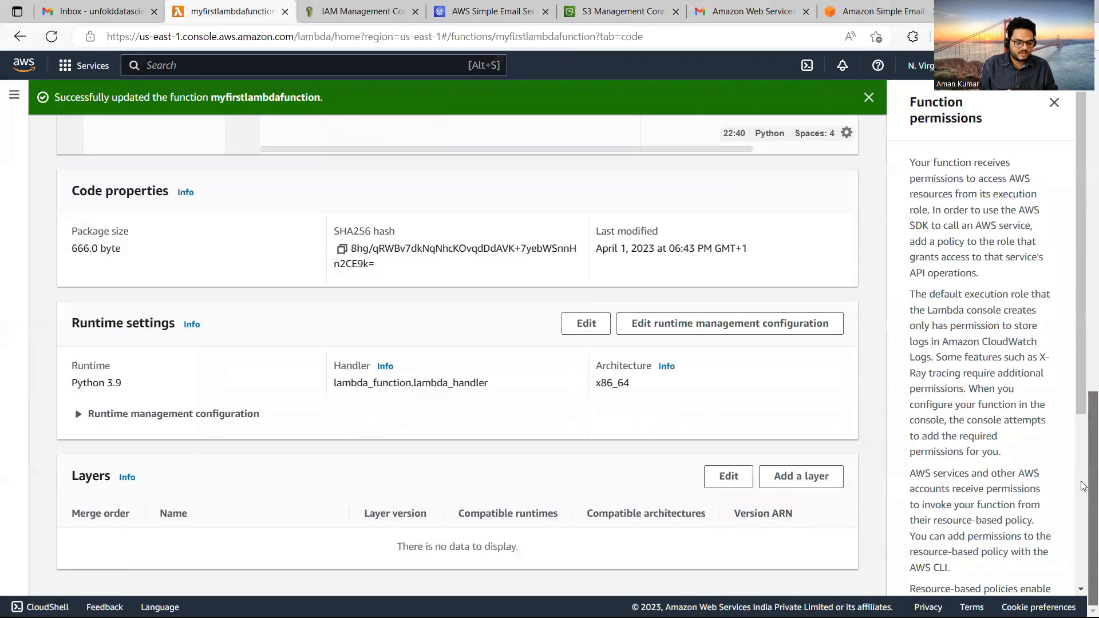
pyautogui.scroll(8, 1042, 242)
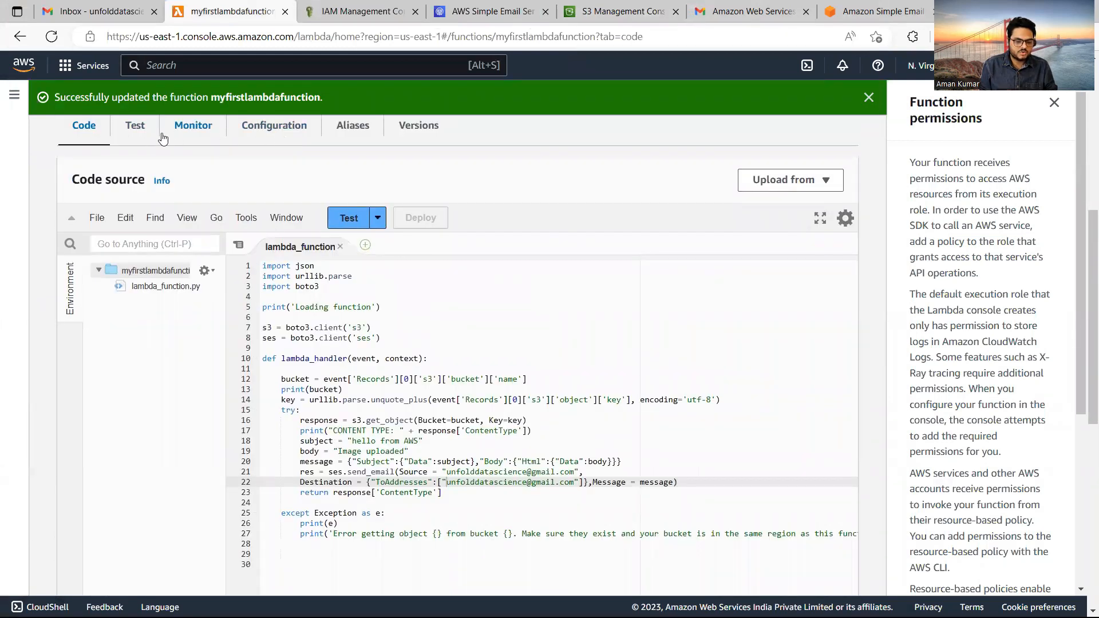
pyautogui.click(195, 129)
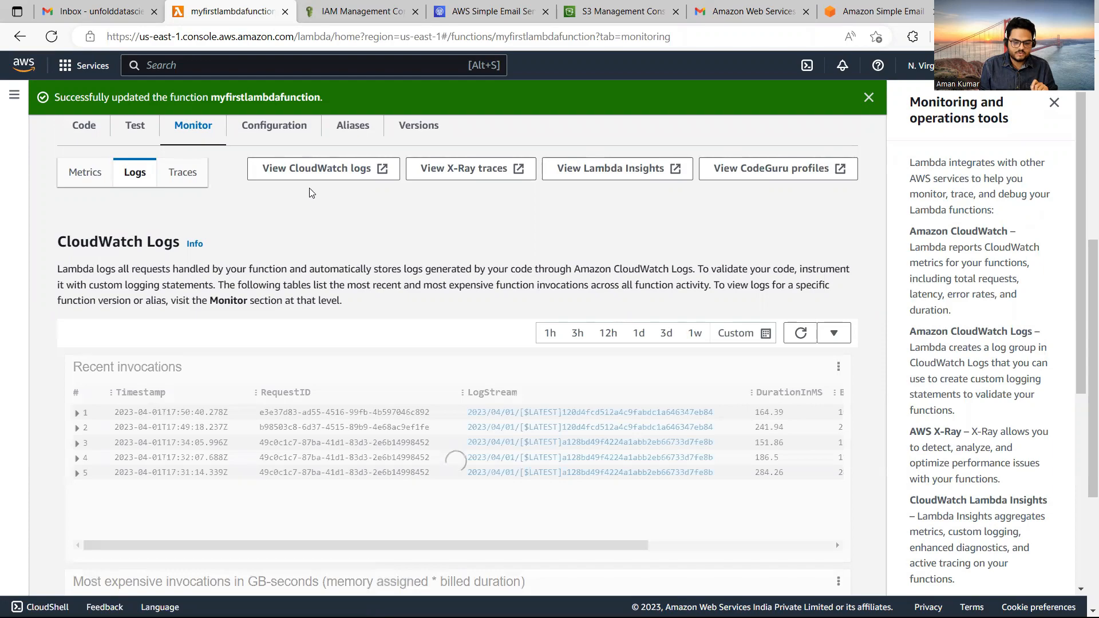
pyautogui.click(354, 168)
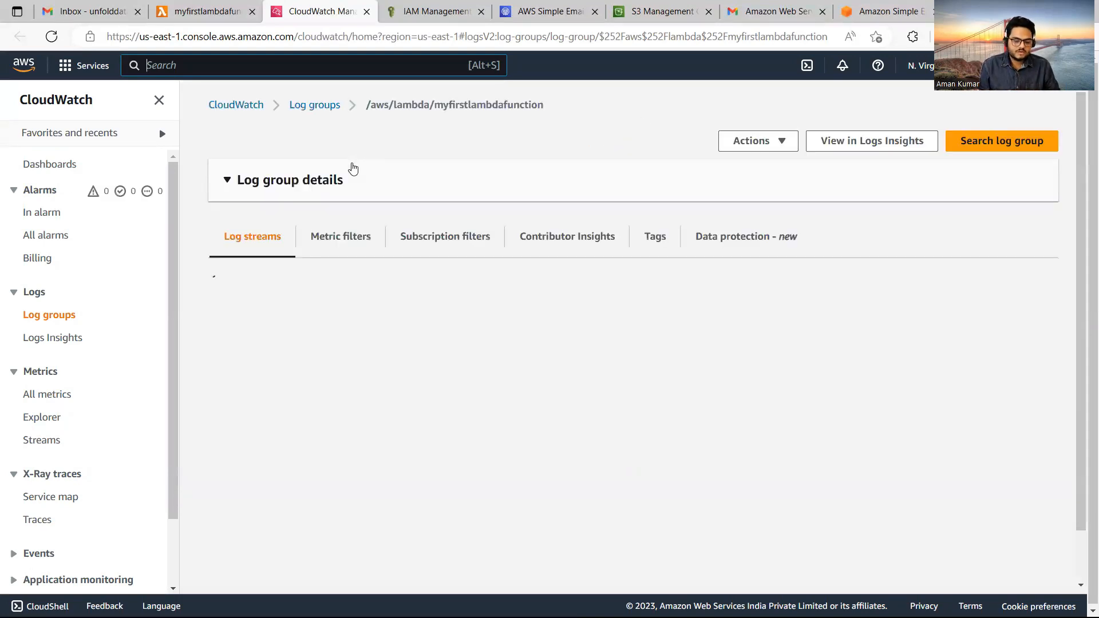
# Open the newest log stream and highlight the mytestbucket21nov and CONTENT TYPE: image/png entries.
pyautogui.click(353, 168)
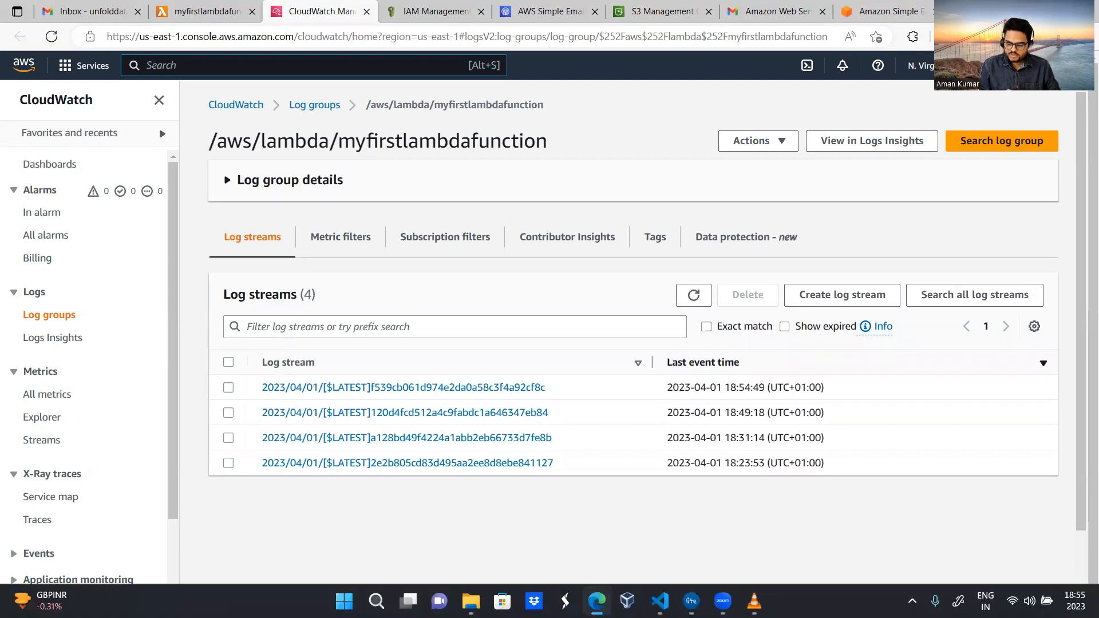
pyautogui.click(490, 389)
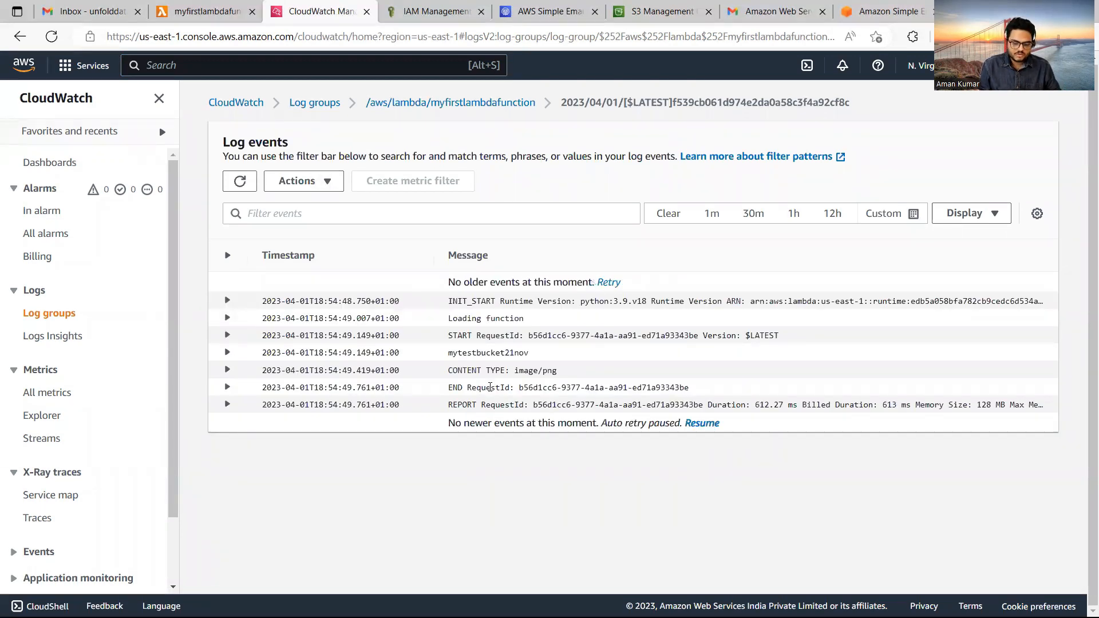
pyautogui.moveTo(445, 354); pyautogui.dragTo(531, 353)
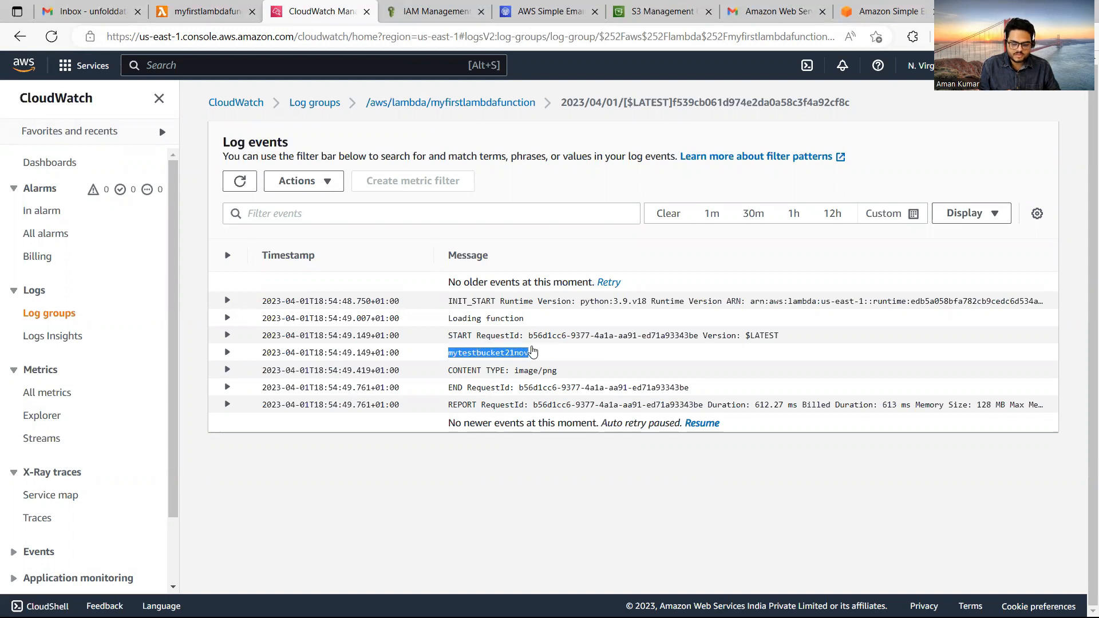
pyautogui.click(562, 372)
pyautogui.tripleClick(455, 376)
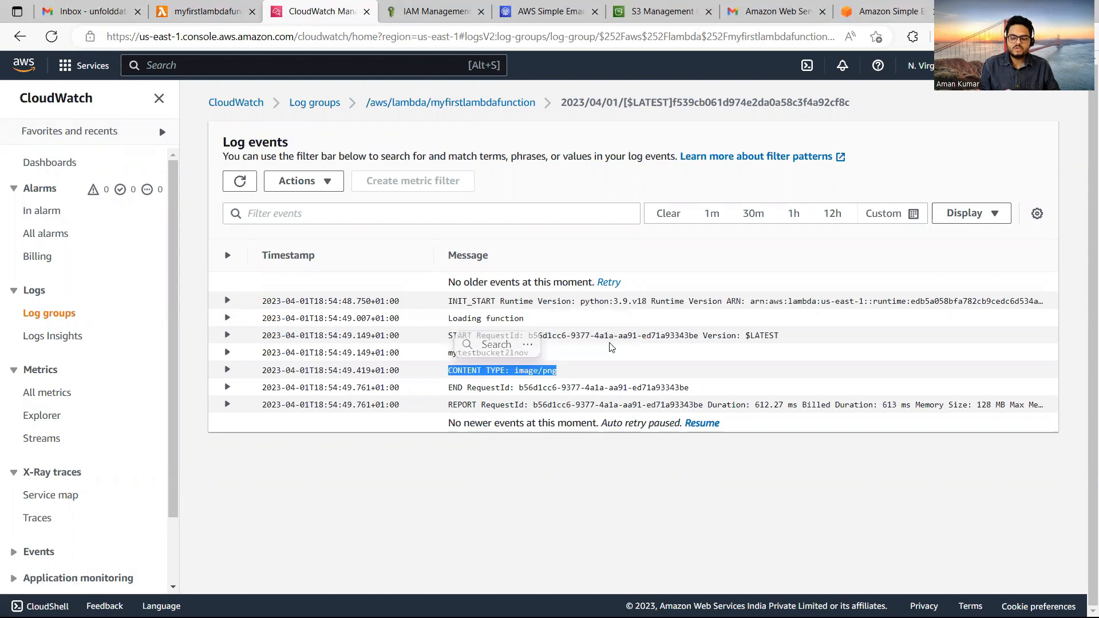
pyautogui.click(770, 12)
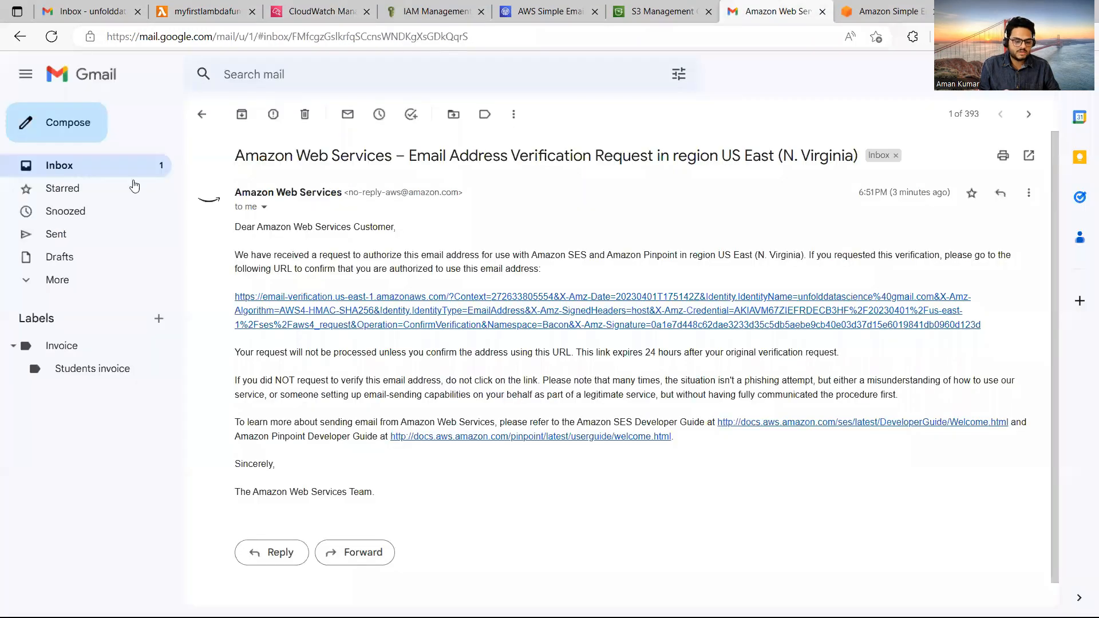
# Open the 'hello from AWS' email reading Image uploaded and mark it as Looks safe.
pyautogui.click(95, 156)
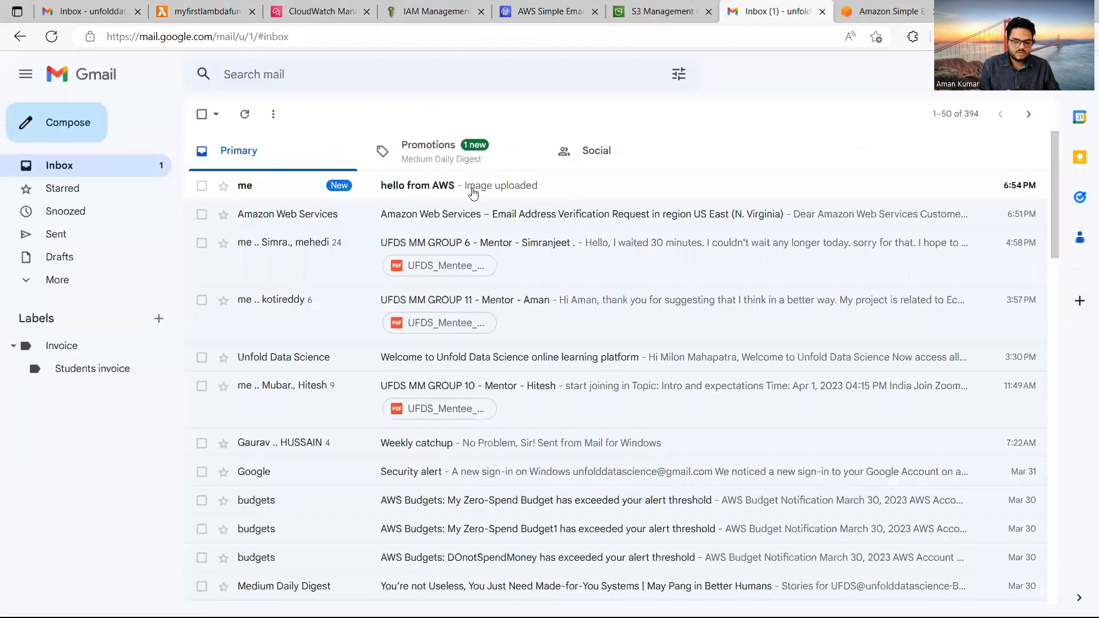
pyautogui.click(426, 190)
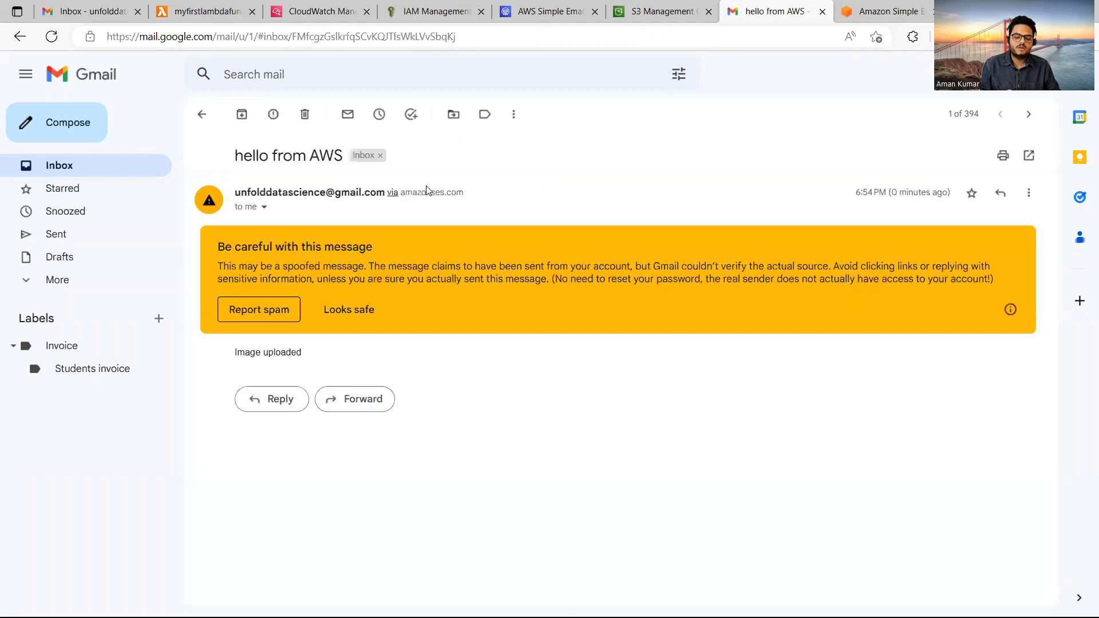
pyautogui.click(336, 311)
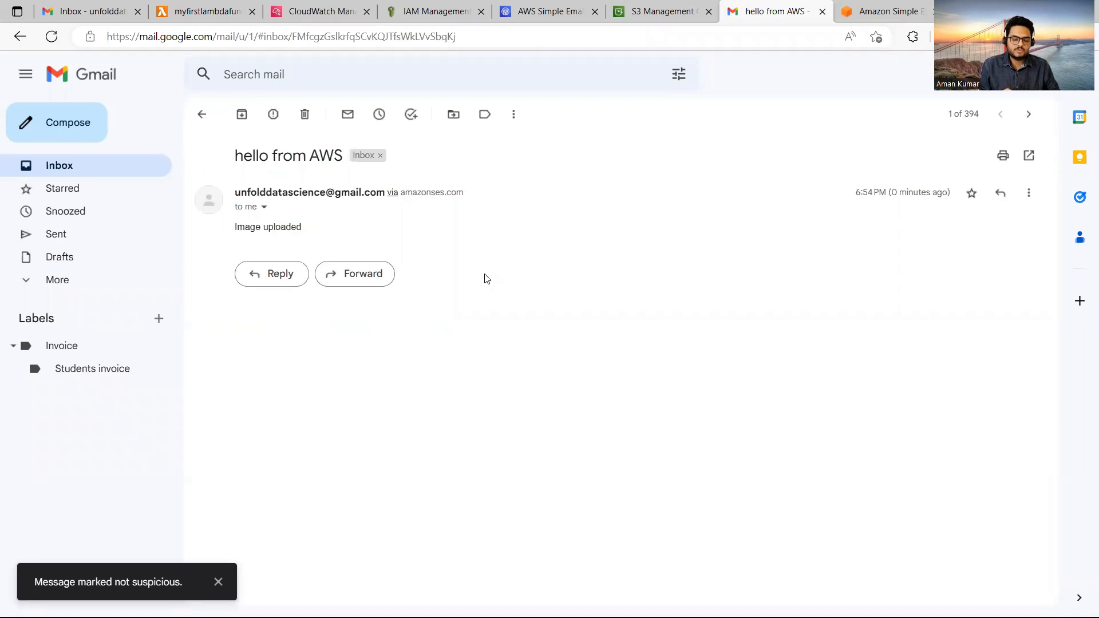
pyautogui.click(207, 8)
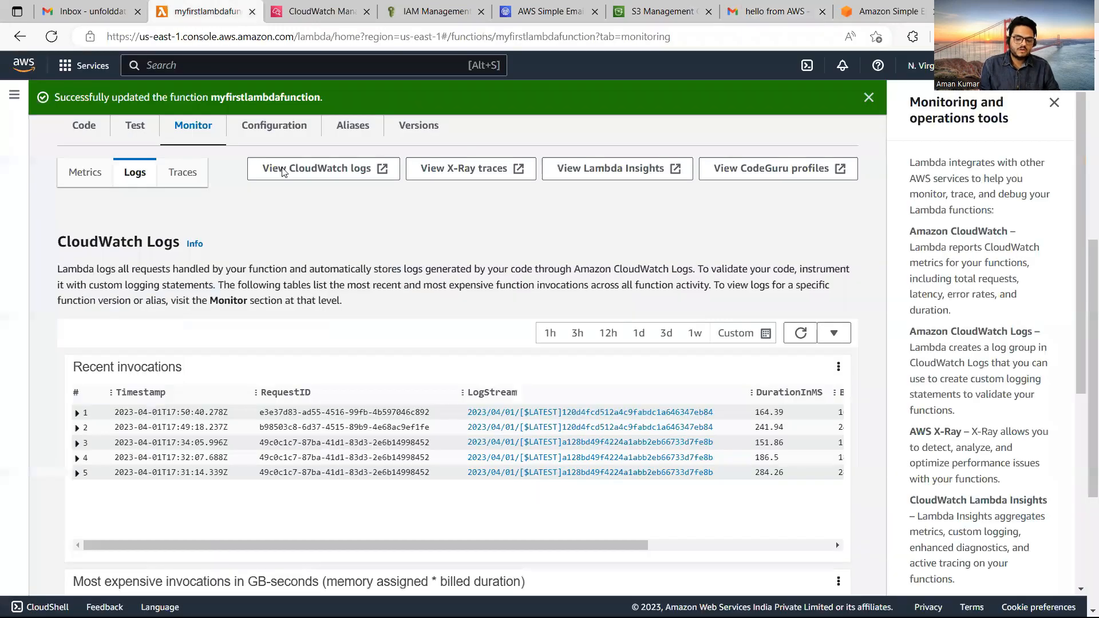
# Revisit the SES verified identities, CloudWatch log events, Lambda function and 'hello from AWS' email.
pyautogui.moveTo(1089, 272); pyautogui.dragTo(1078, 103)
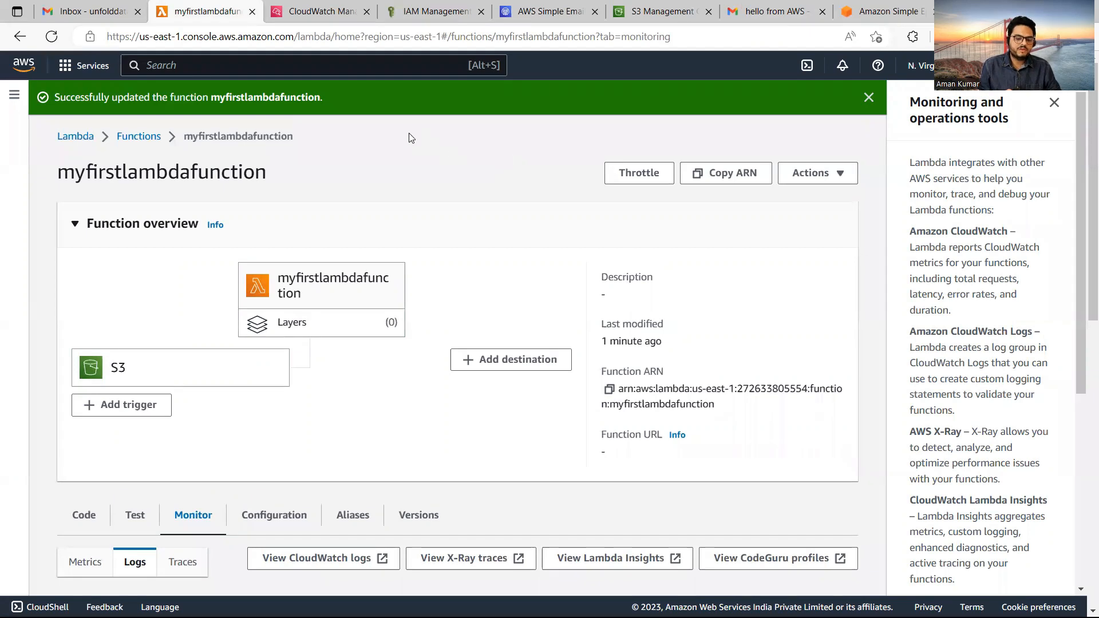
pyautogui.click(551, 8)
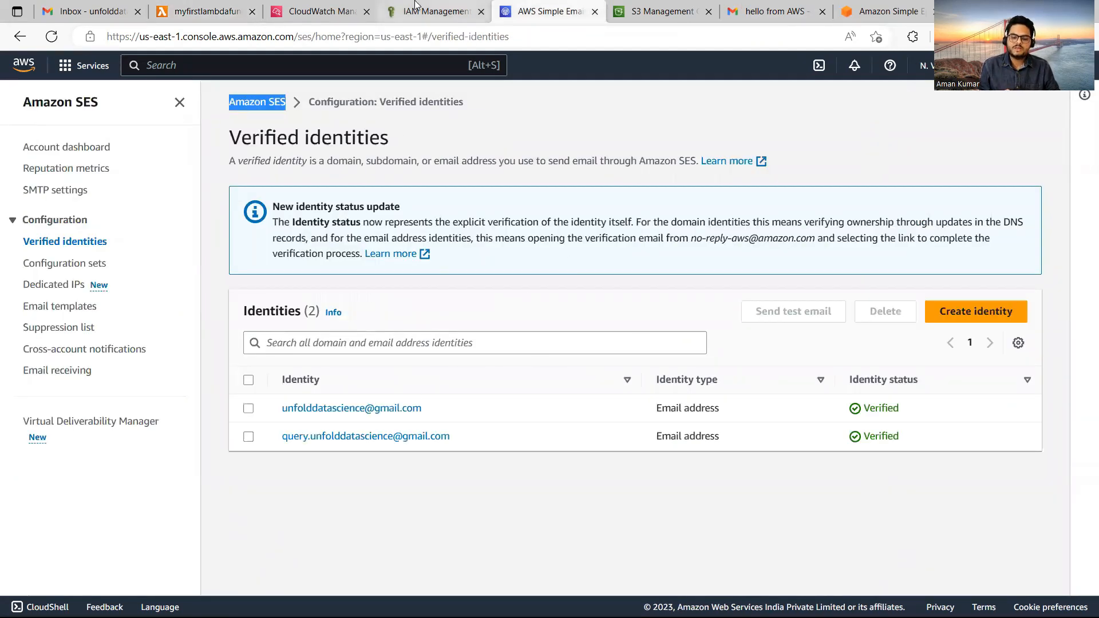
pyautogui.click(317, 7)
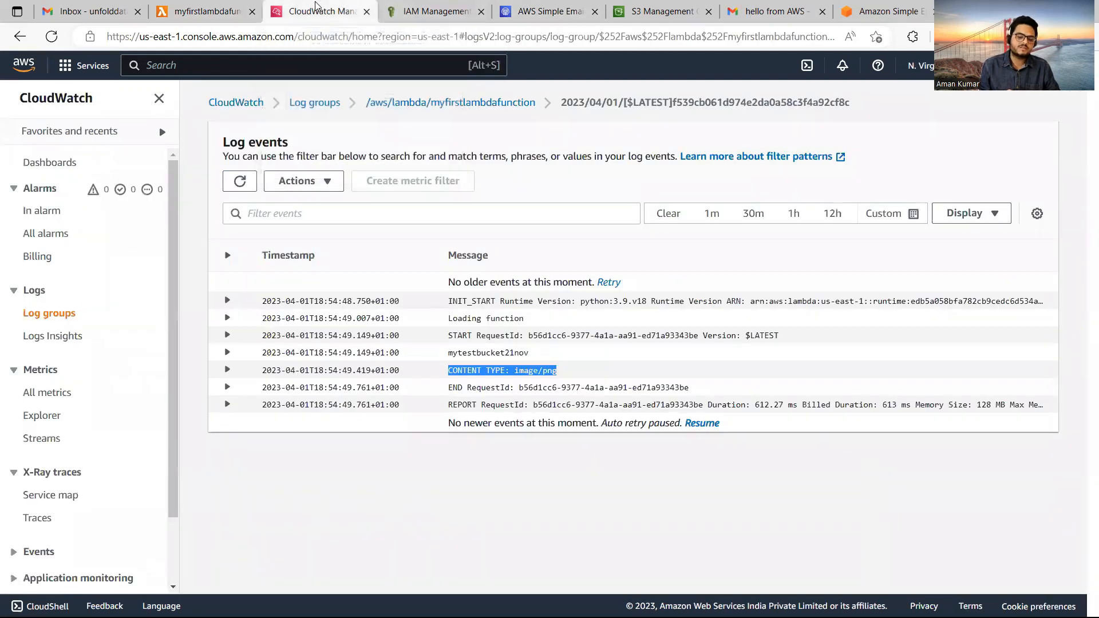
pyautogui.click(206, 10)
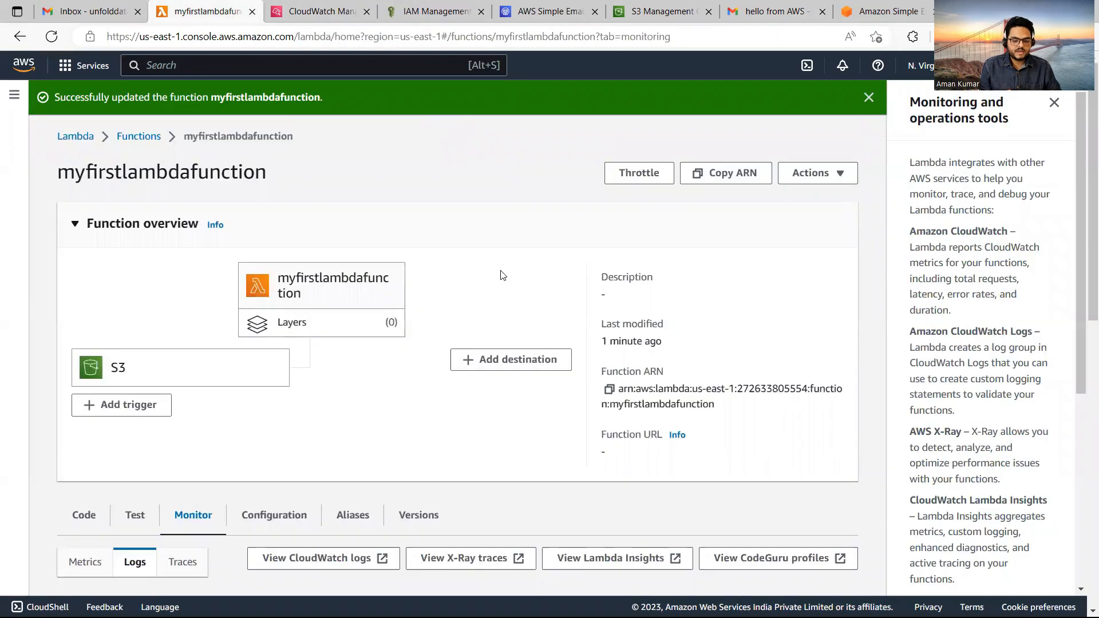
pyautogui.click(768, 8)
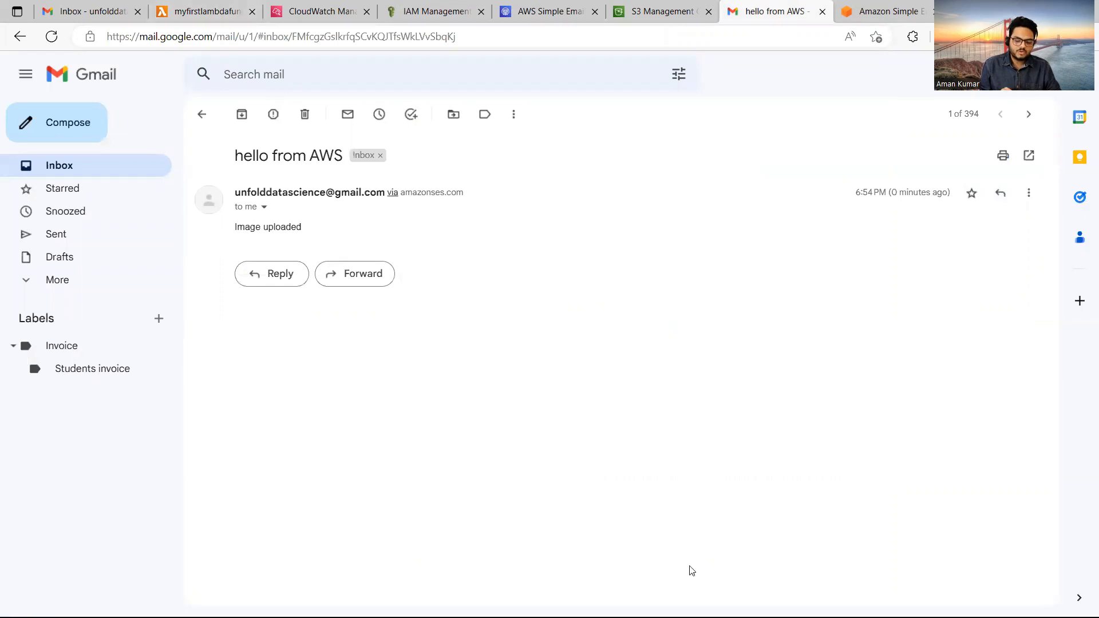
pyautogui.moveTo(723, 615)
pyautogui.click(691, 601)
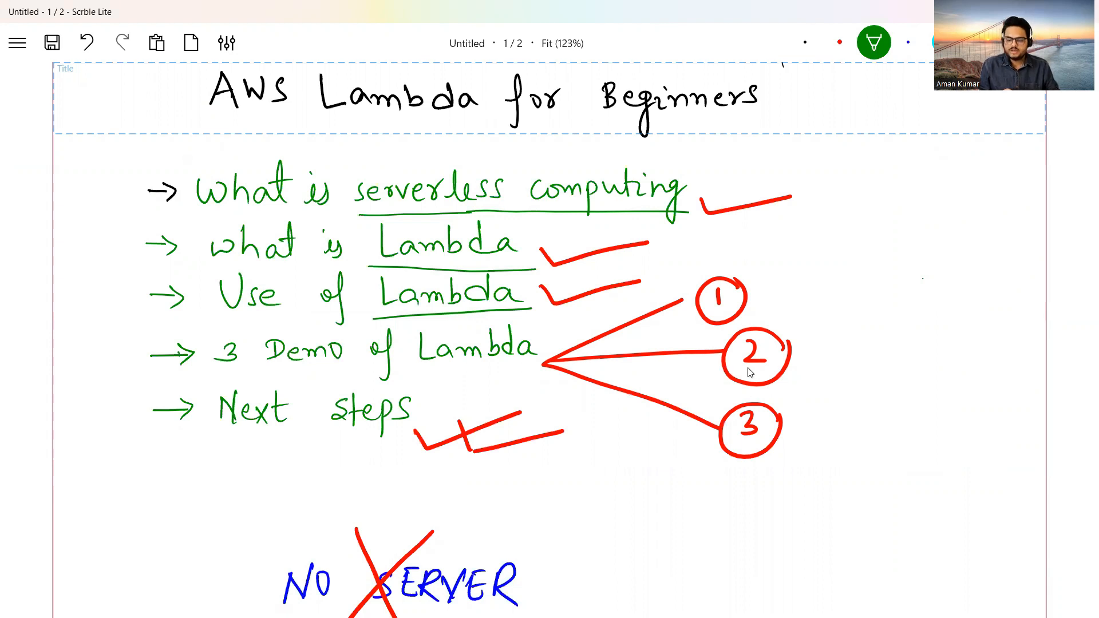
# Undo the last pen stroke and draw a green tick beneath 'Next steps'.
pyautogui.hotkey('ctrl', 'z')
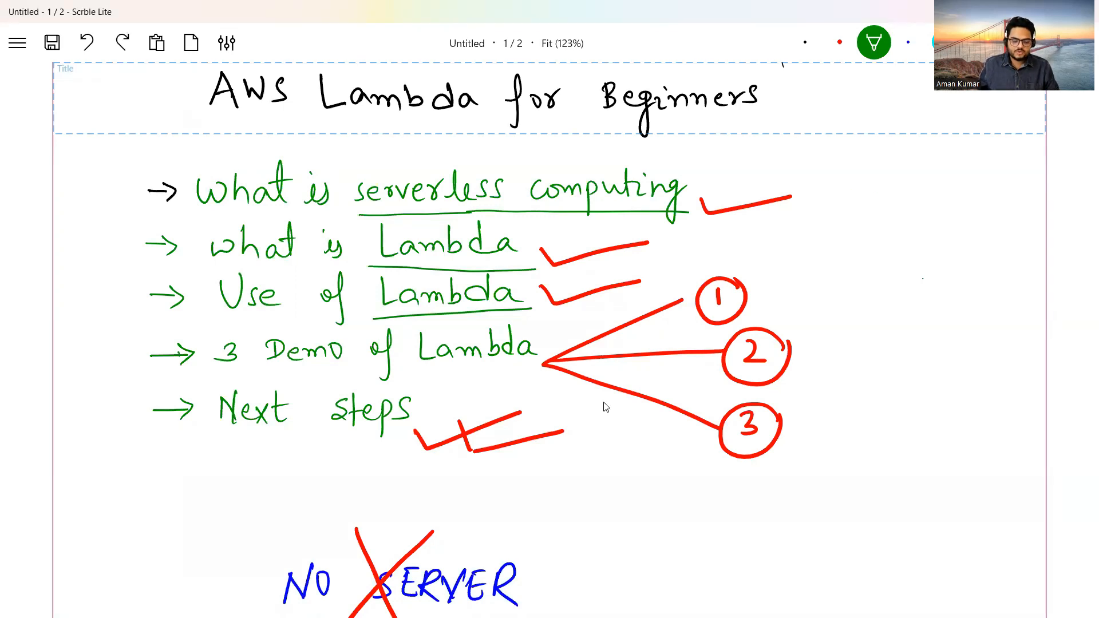
pyautogui.moveTo(265, 458); pyautogui.dragTo(360, 455)
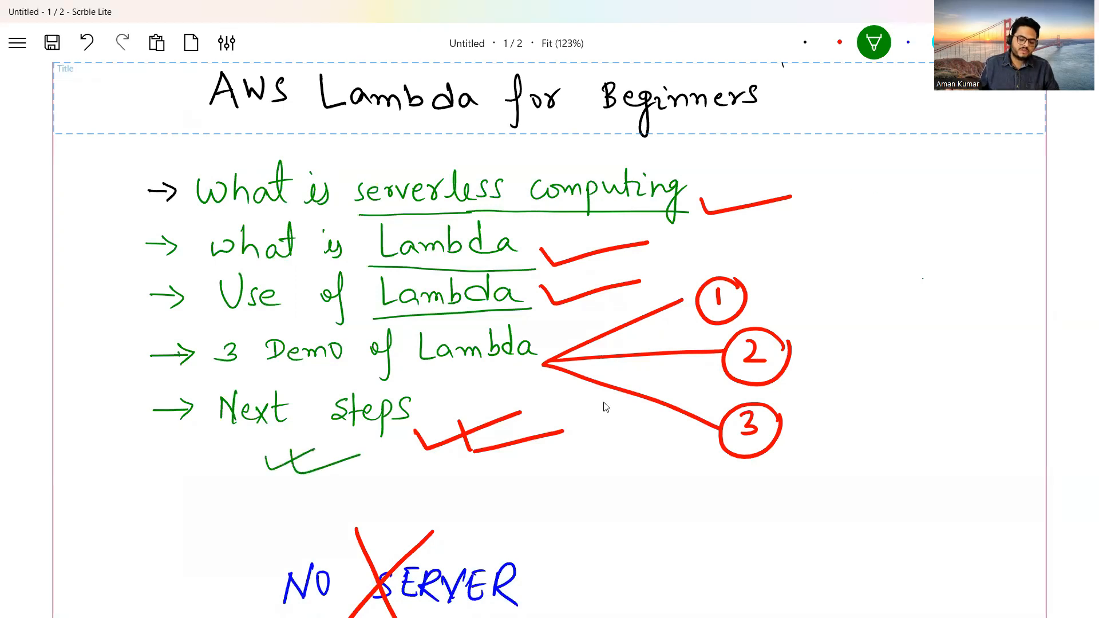